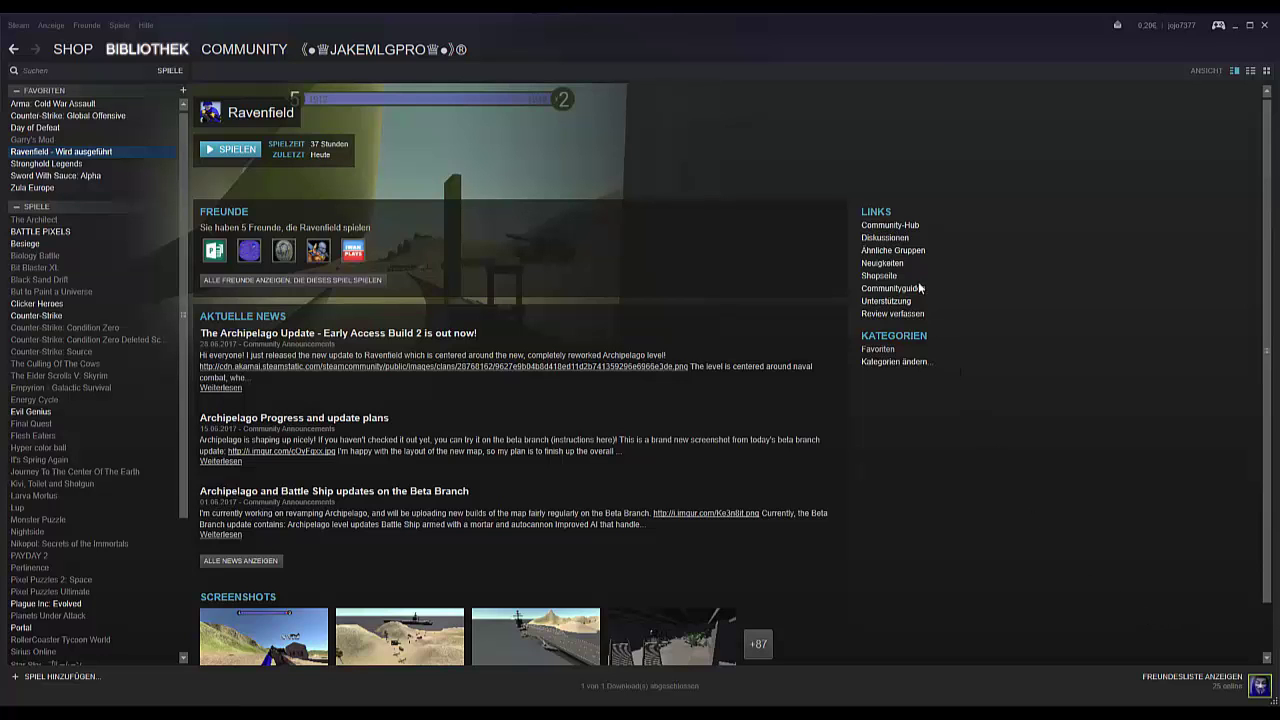
- Open Ravenfield's Workshop from its Community Hub and browse the published items
left_click(900, 227)
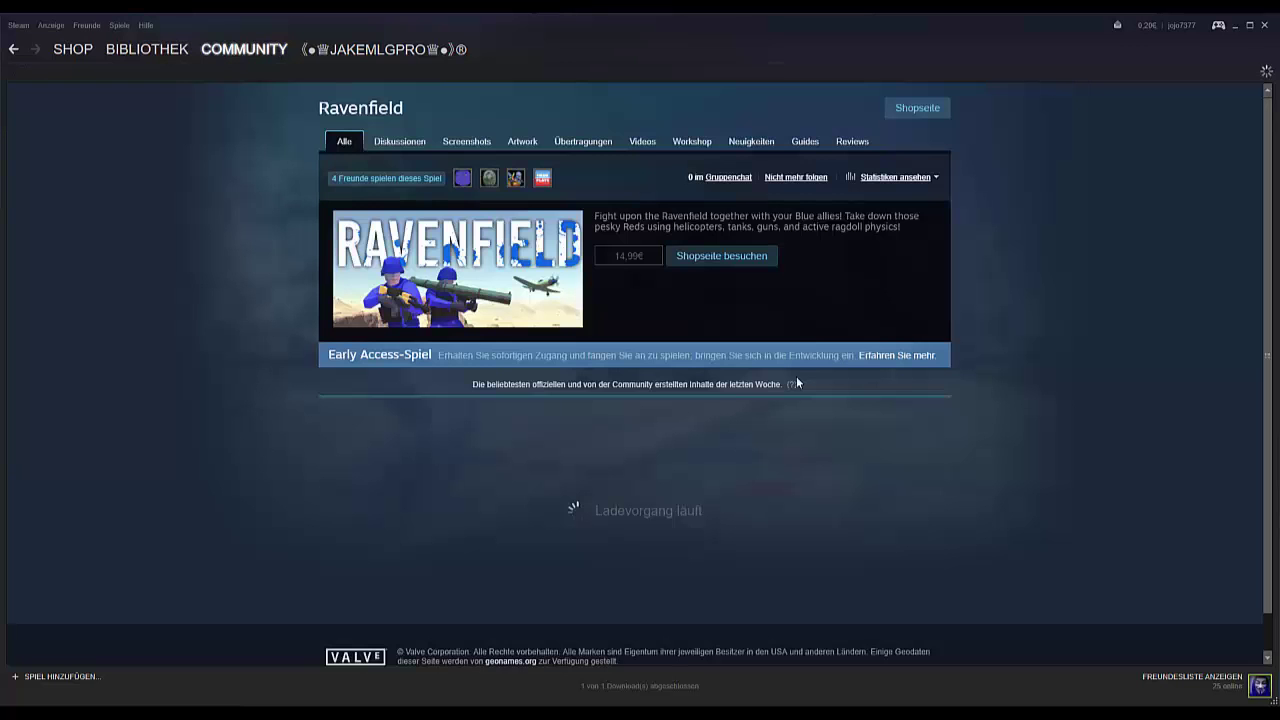
left_click(696, 141)
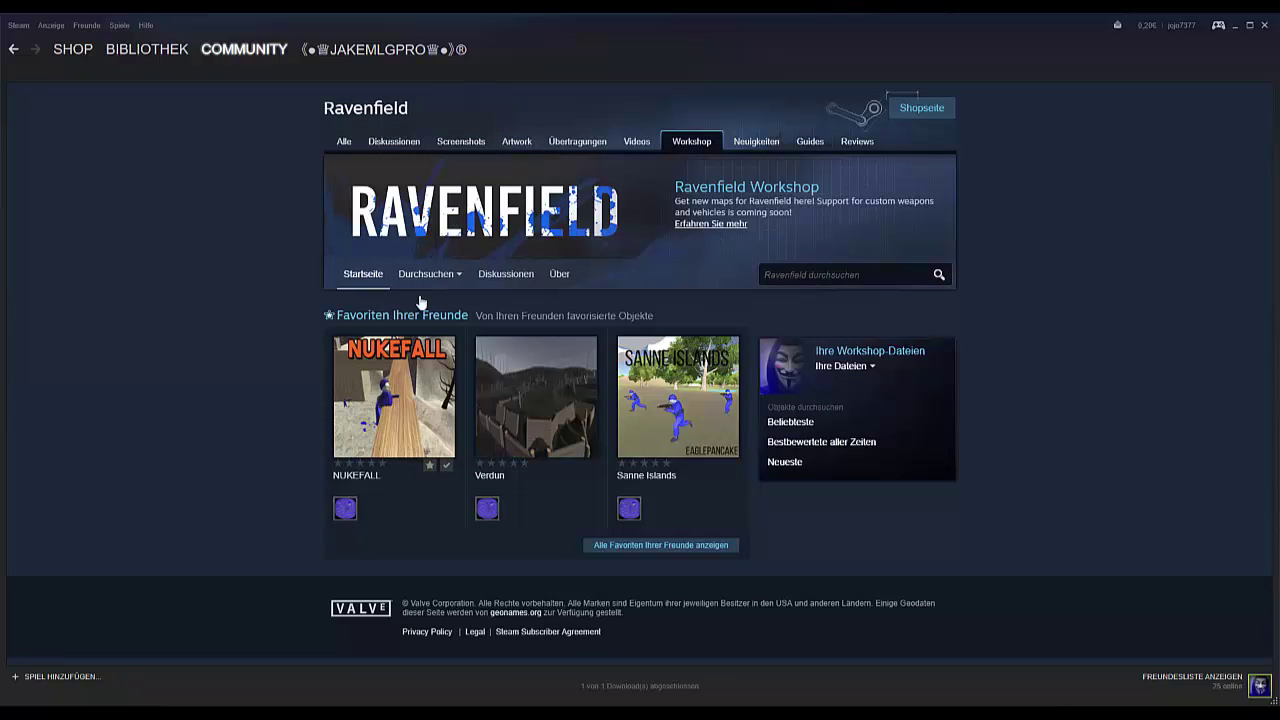
left_click(425, 274)
scroll(673, 430, "down", 2)
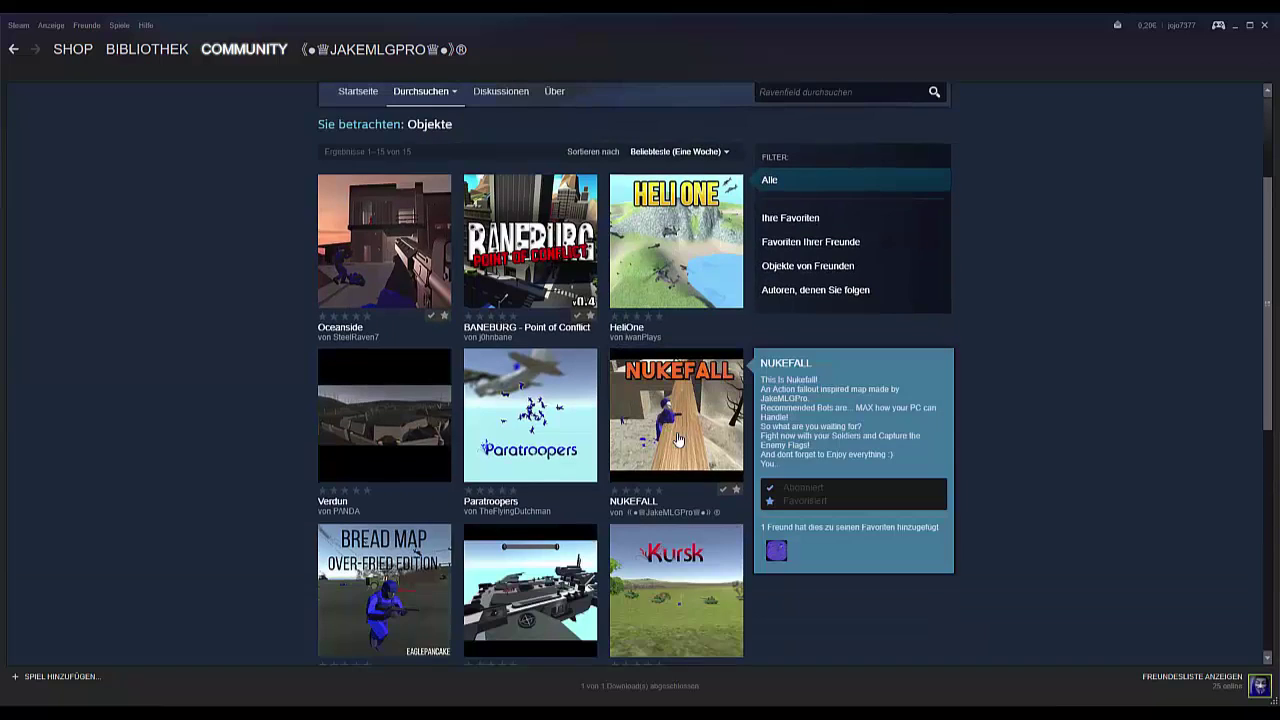
- Open the NUKEFALL map's Workshop page and look through its rating options, description and comments
left_click(677, 440)
scroll(700, 448, "down", 3)
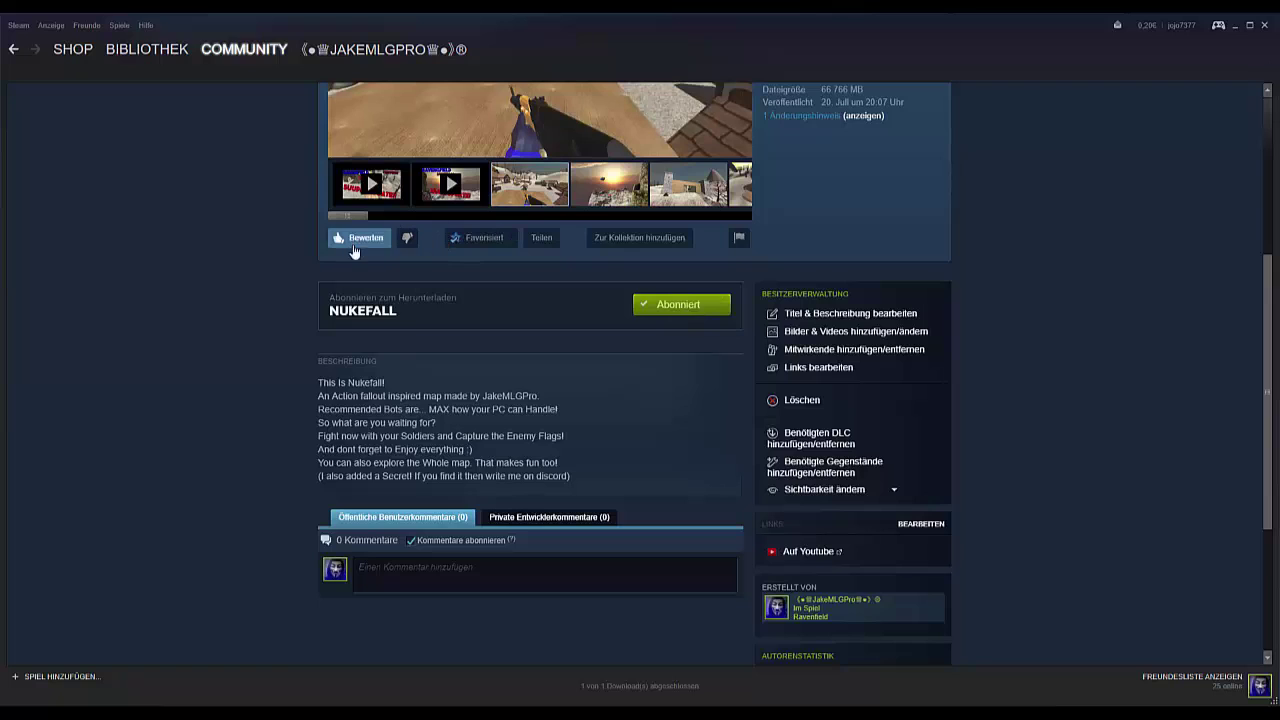
scroll(375, 275, "down", 3)
scroll(575, 397, "up", 4)
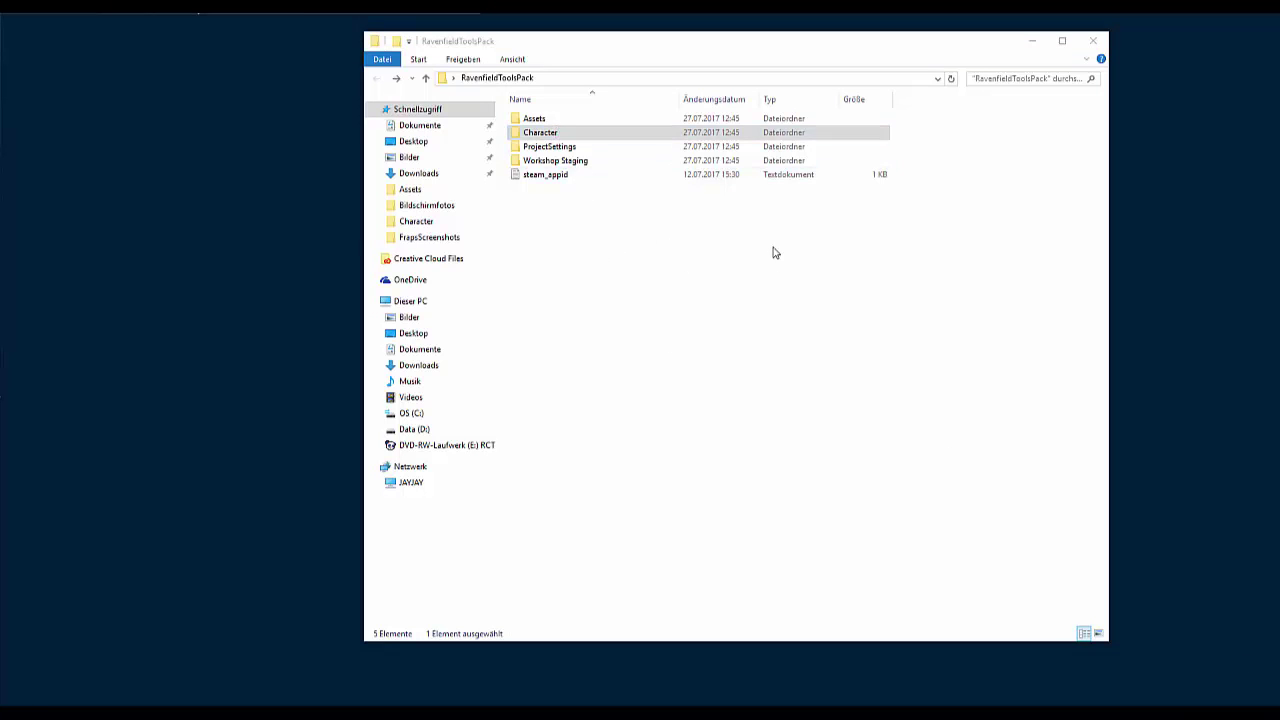
- Look through the Character folder inside RavenfieldToolsPack and return to the pack's main folder
left_click(591, 133)
double_click(591, 133)
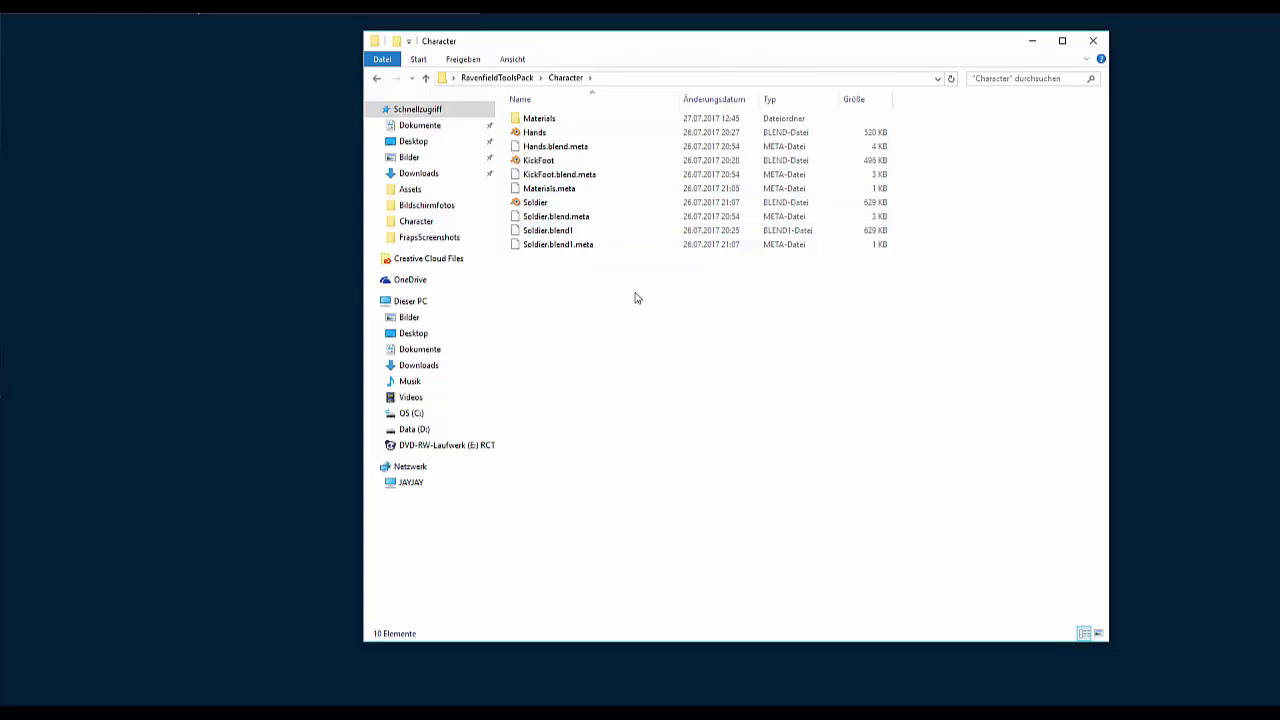
key("alt+Left")
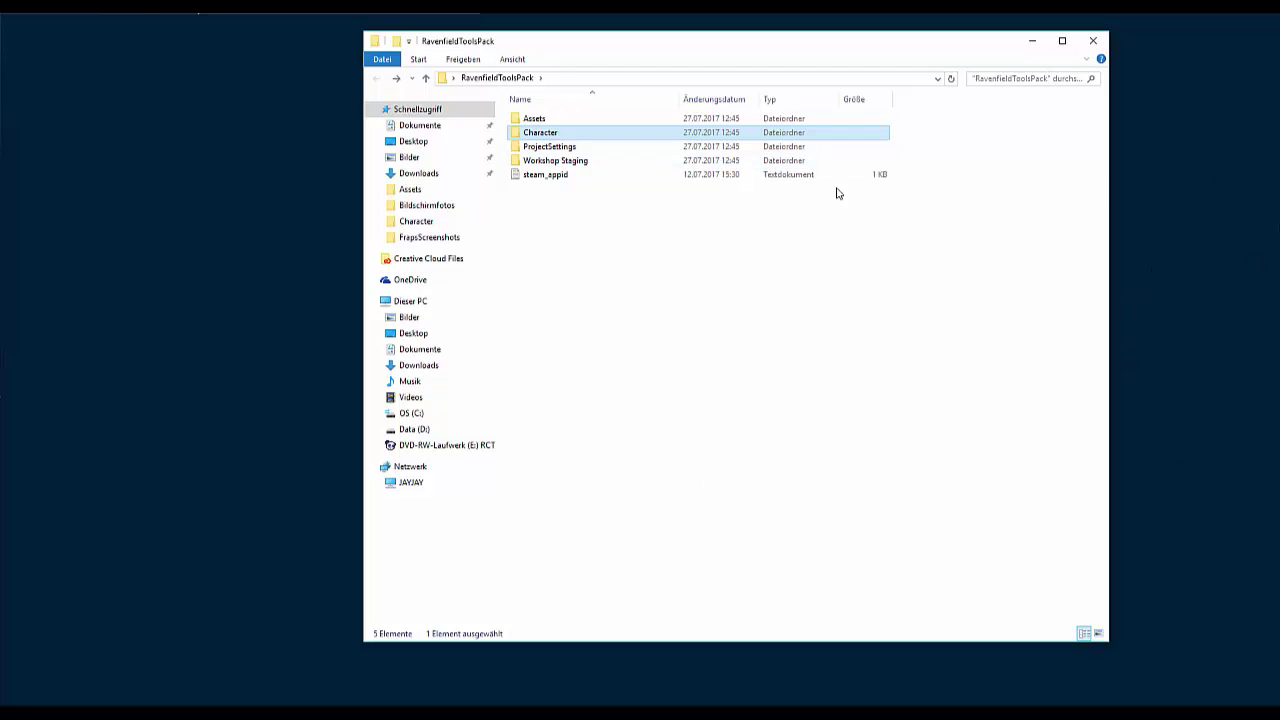
- Inspect the Character folder under Assets > Models, including its Soldier file, and return to the RavenfieldToolsPack folder
double_click(535, 119)
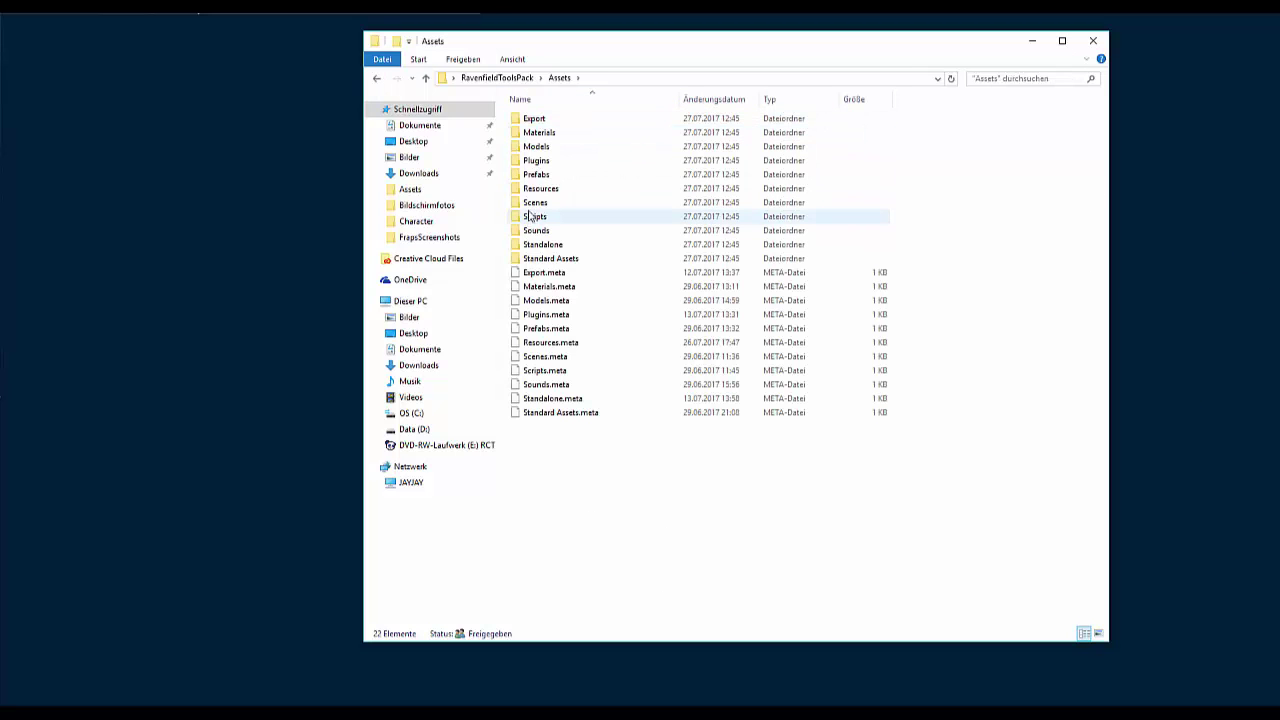
double_click(538, 146)
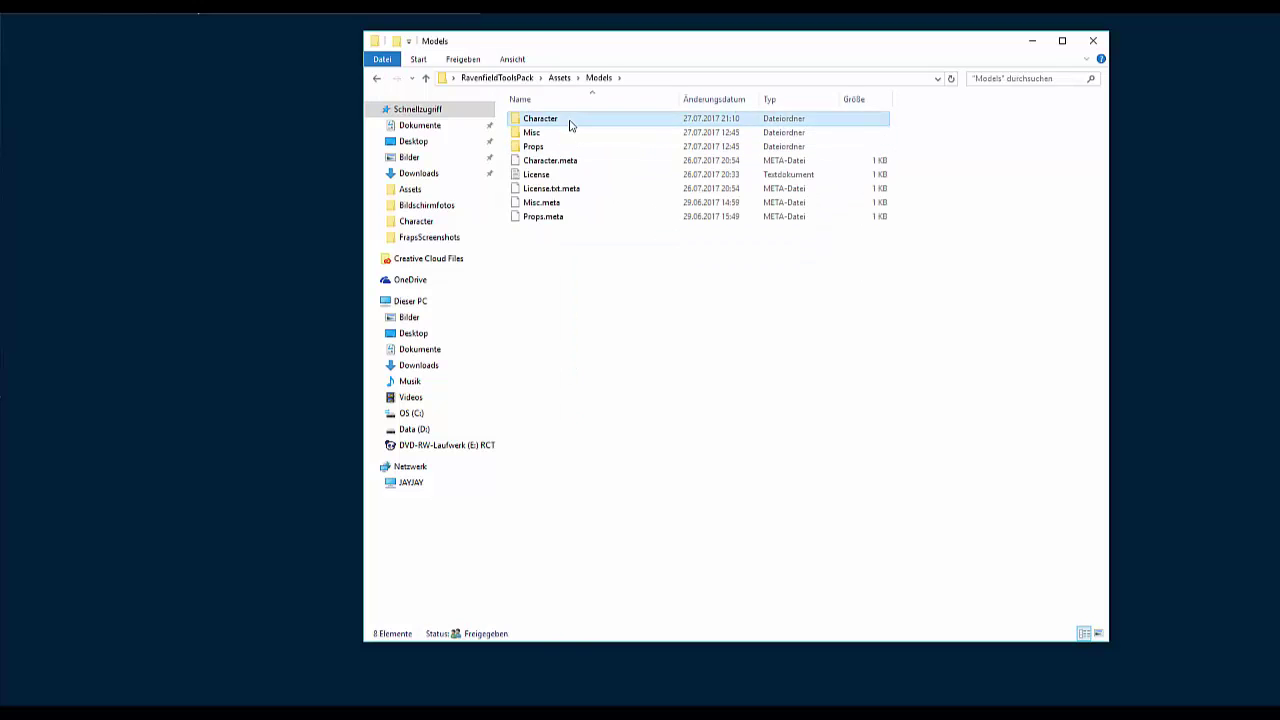
double_click(569, 125)
key("alt+Left")
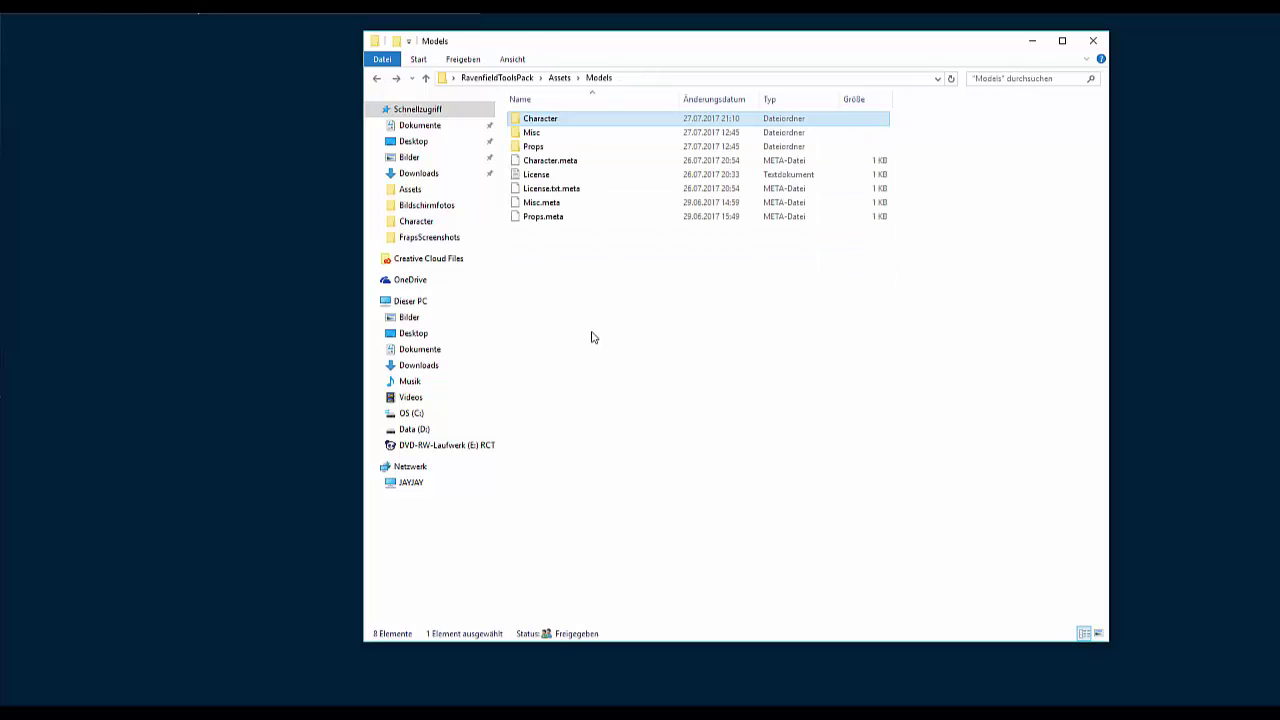
key("alt+Right")
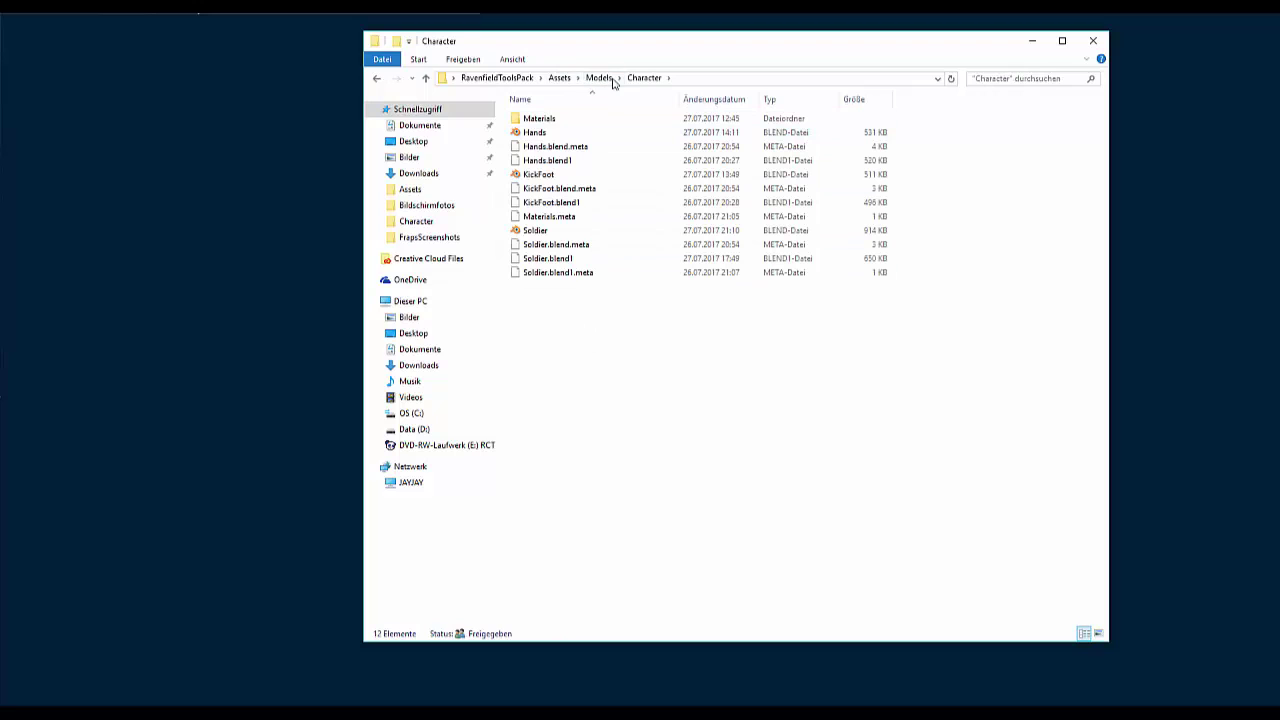
left_click(650, 230)
key("alt+Left")
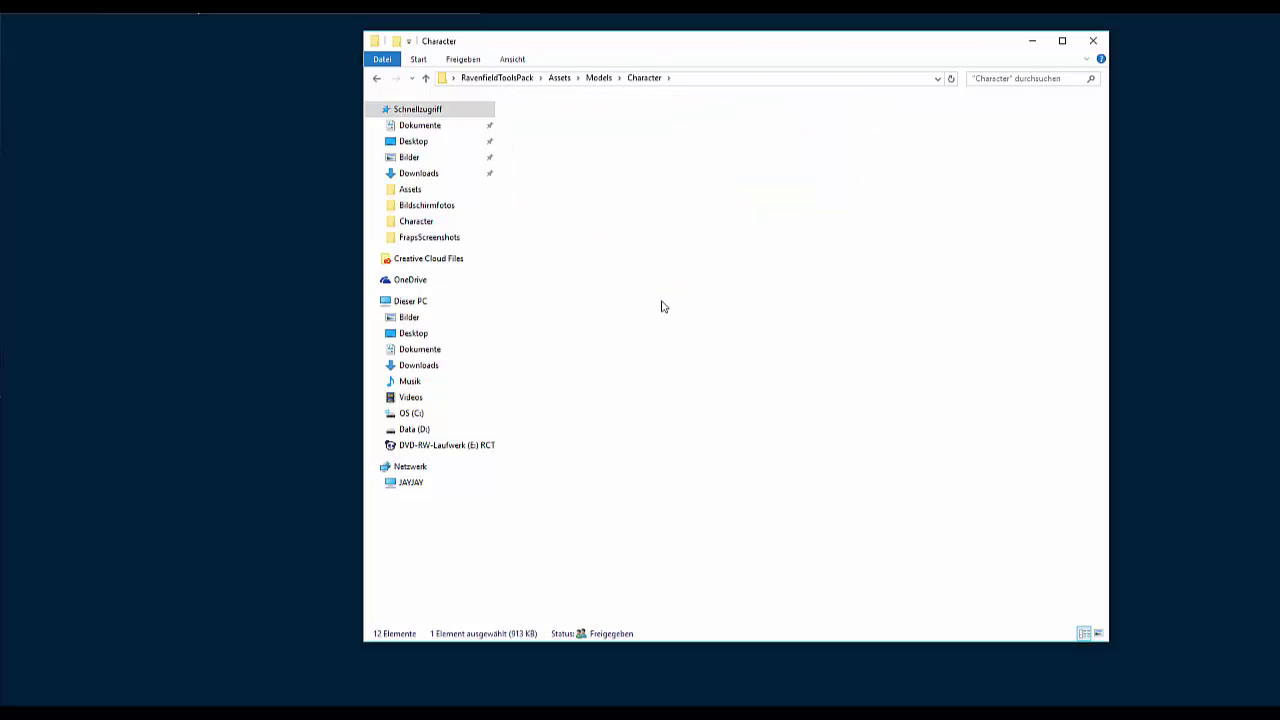
key("alt+Left")
- Open the Soldier blend file from the pack's Character folder in Blender and close the file window
double_click(543, 133)
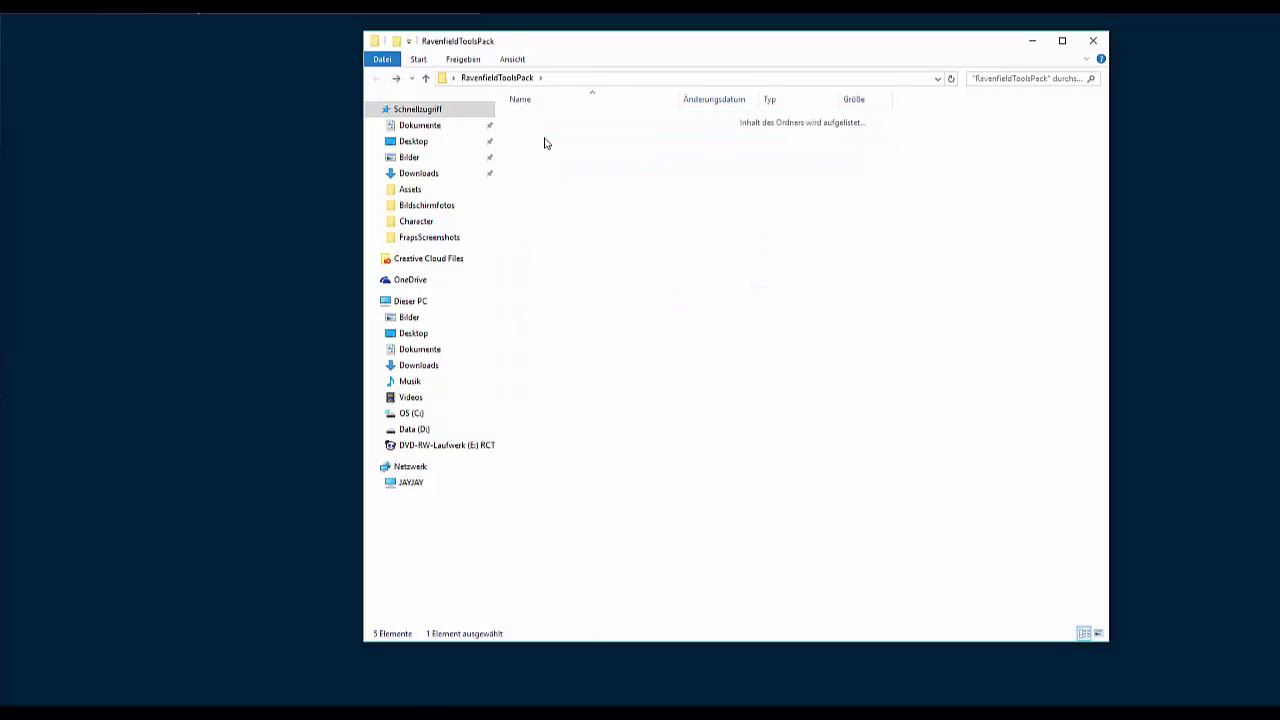
left_click(548, 204)
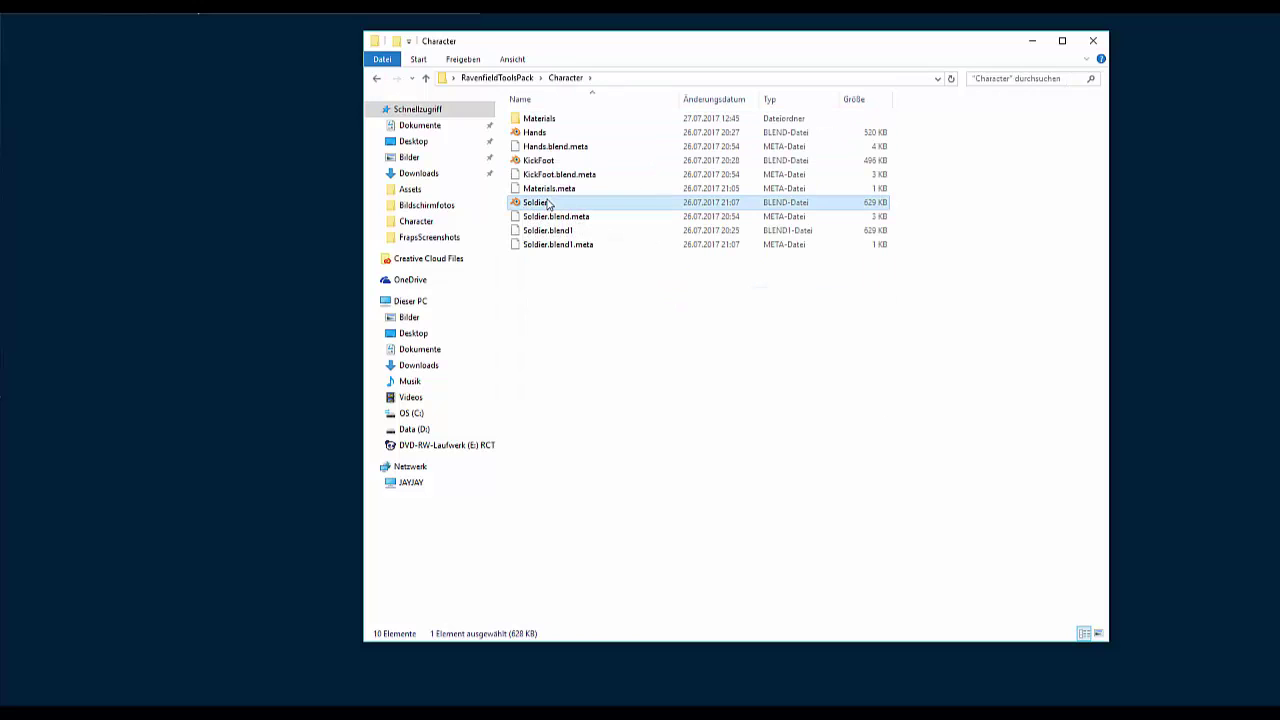
double_click(620, 204)
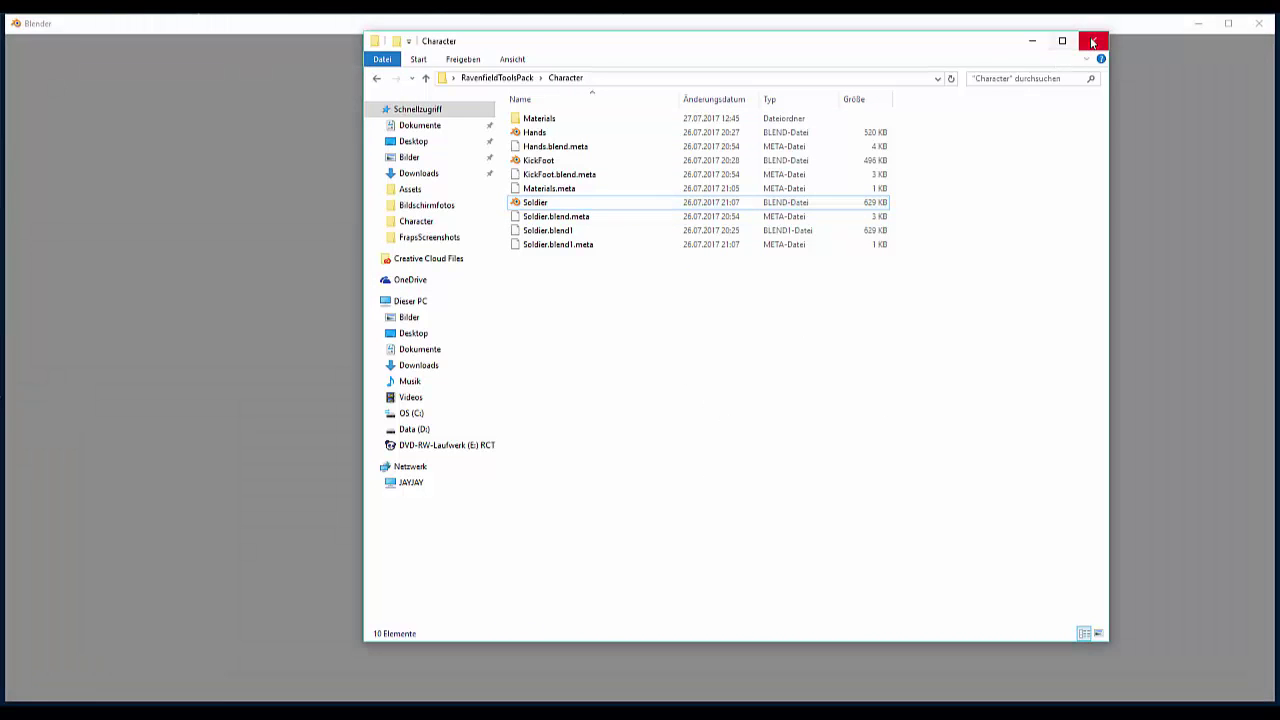
left_click(1093, 41)
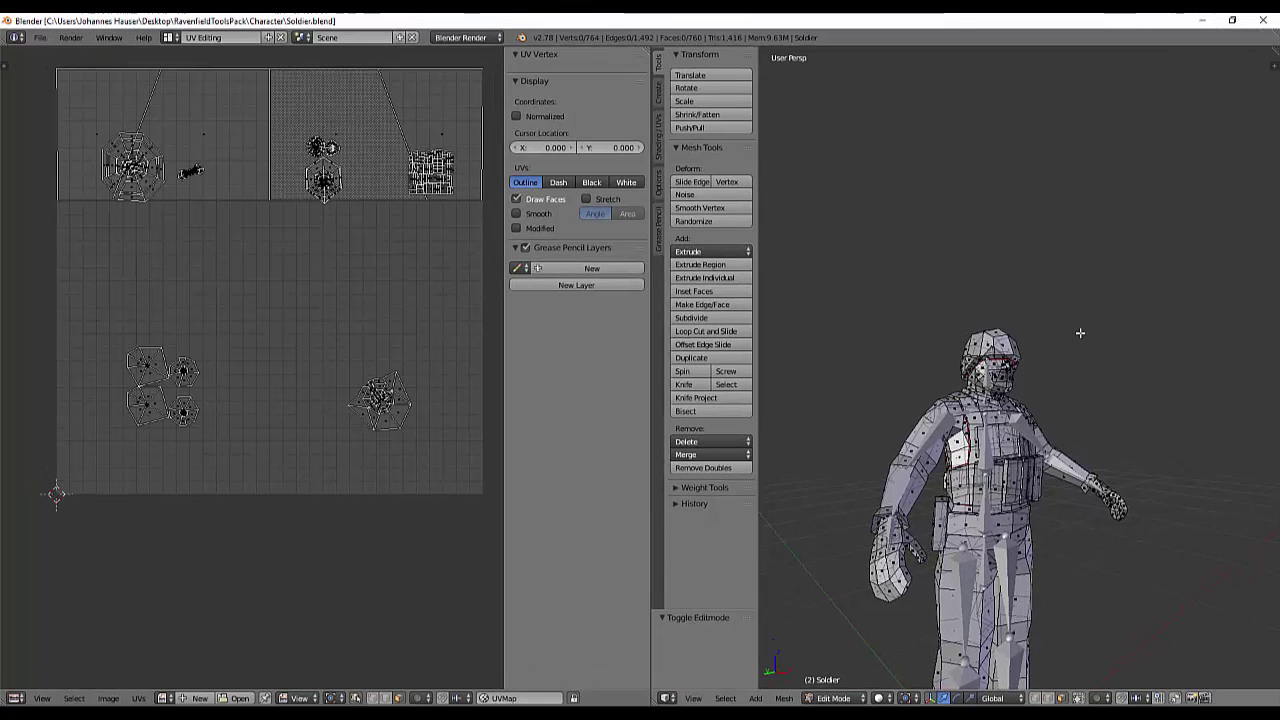
- Examine the soldier mesh from several sides, including the helmet, face, vest and arms
middle_click_drag(1080, 333, 853, 447)
scroll(1029, 448, "up", 5)
scroll(850, 418, "down", 10)
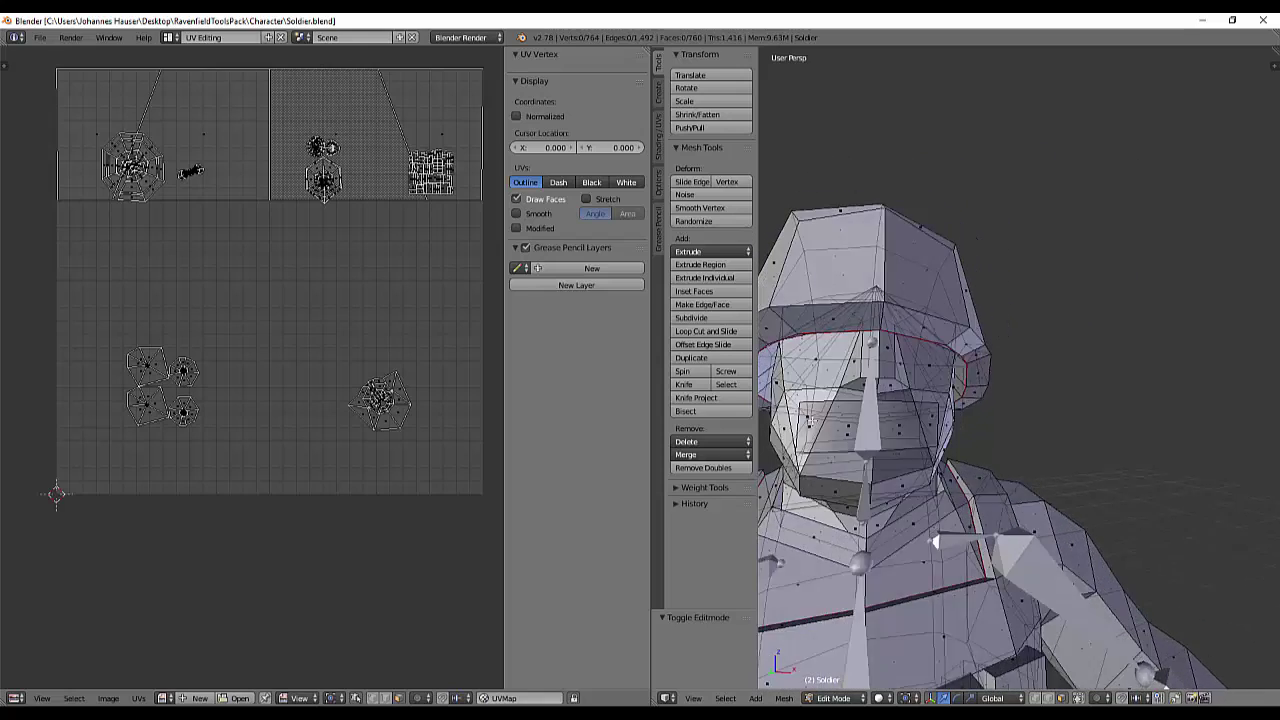
mouse_move(874, 529)
middle_mouse_down()
mouse_move(1047, 443)
mouse_move(884, 508)
middle_mouse_up()
scroll(929, 500, "up", 5)
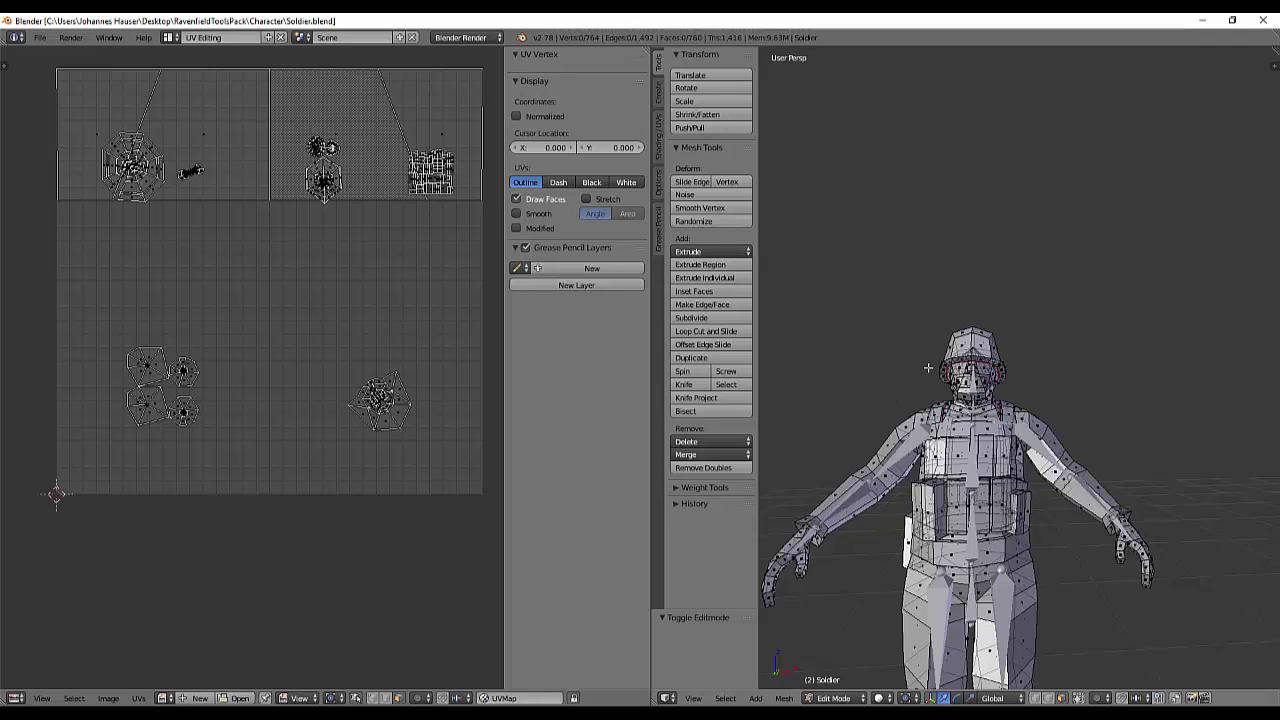
middle_click_drag(1000, 470, 1253, 466)
middle_click_drag(862, 535, 964, 477)
scroll(940, 556, "up", 2)
middle_click_drag(940, 556, 1064, 560)
middle_click_drag(971, 491, 963, 603)
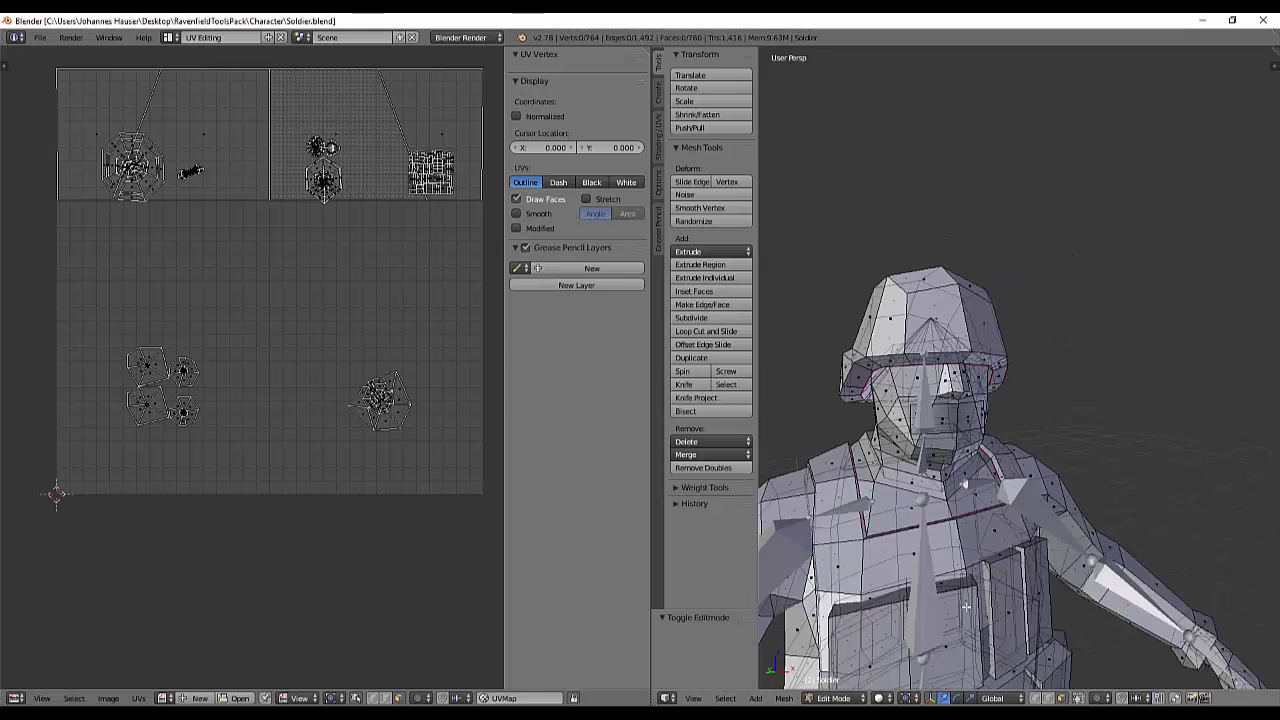
key("Tab")
key("Tab")
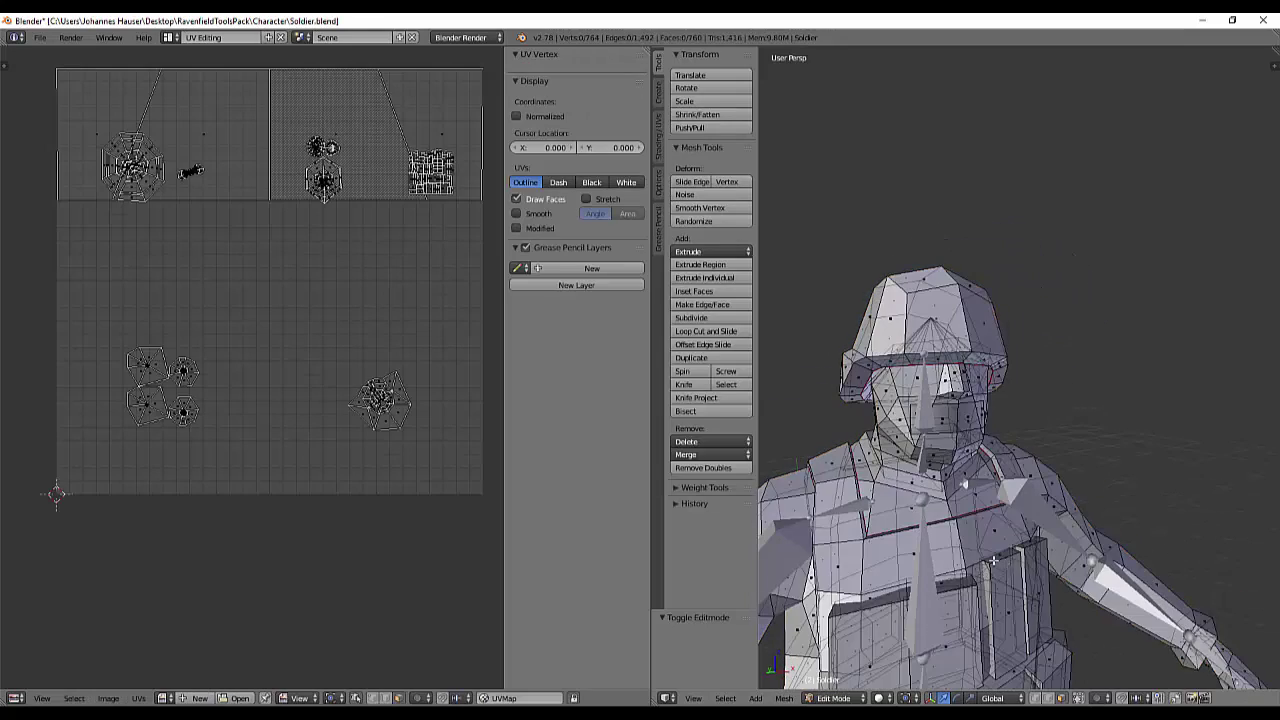
scroll(993, 560, "down", 4)
middle_click_drag(993, 560, 1038, 458)
- Select a single face on the soldier's upper back
right_click(1040, 386)
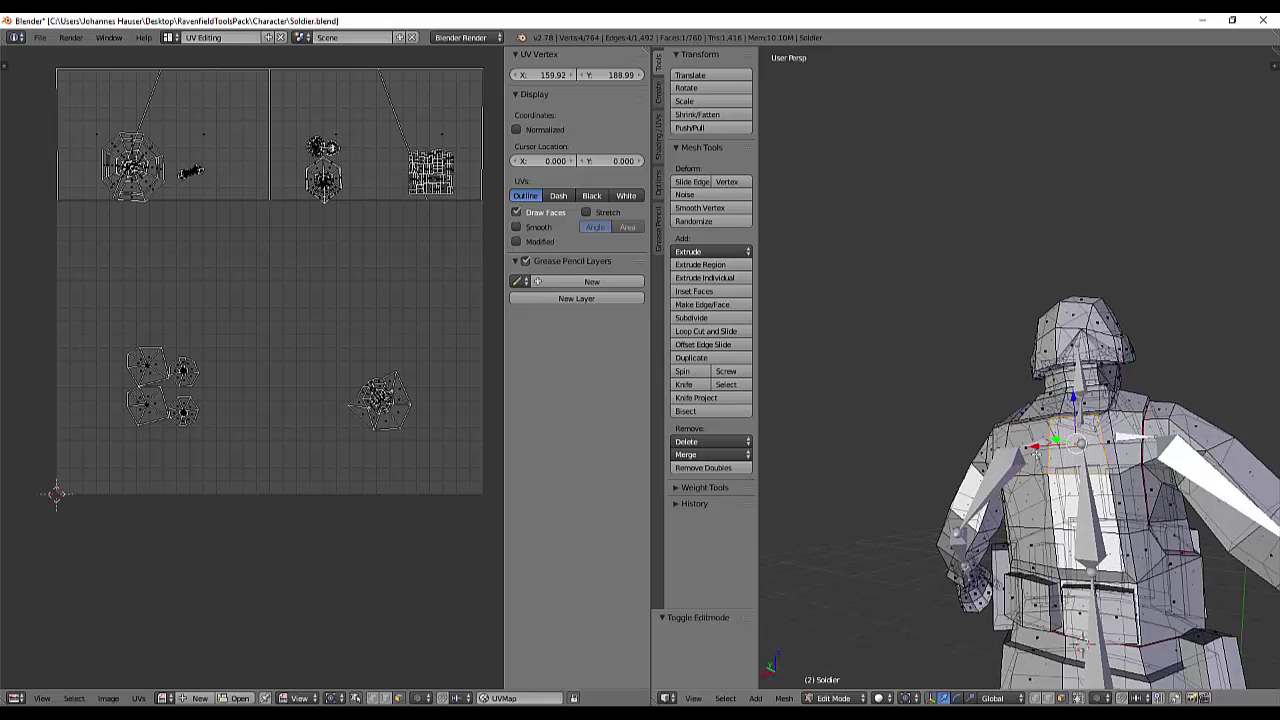
middle_click_drag(1038, 458, 1024, 440)
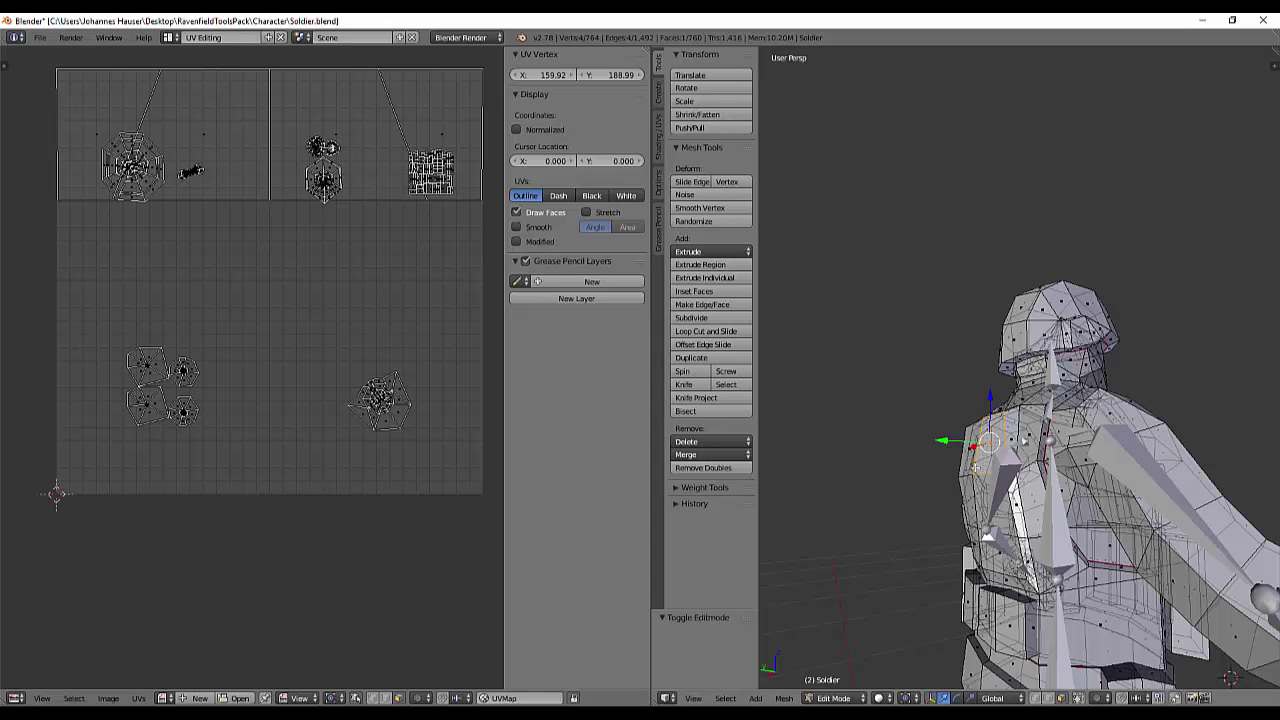
middle_click_drag(1025, 440, 1086, 495)
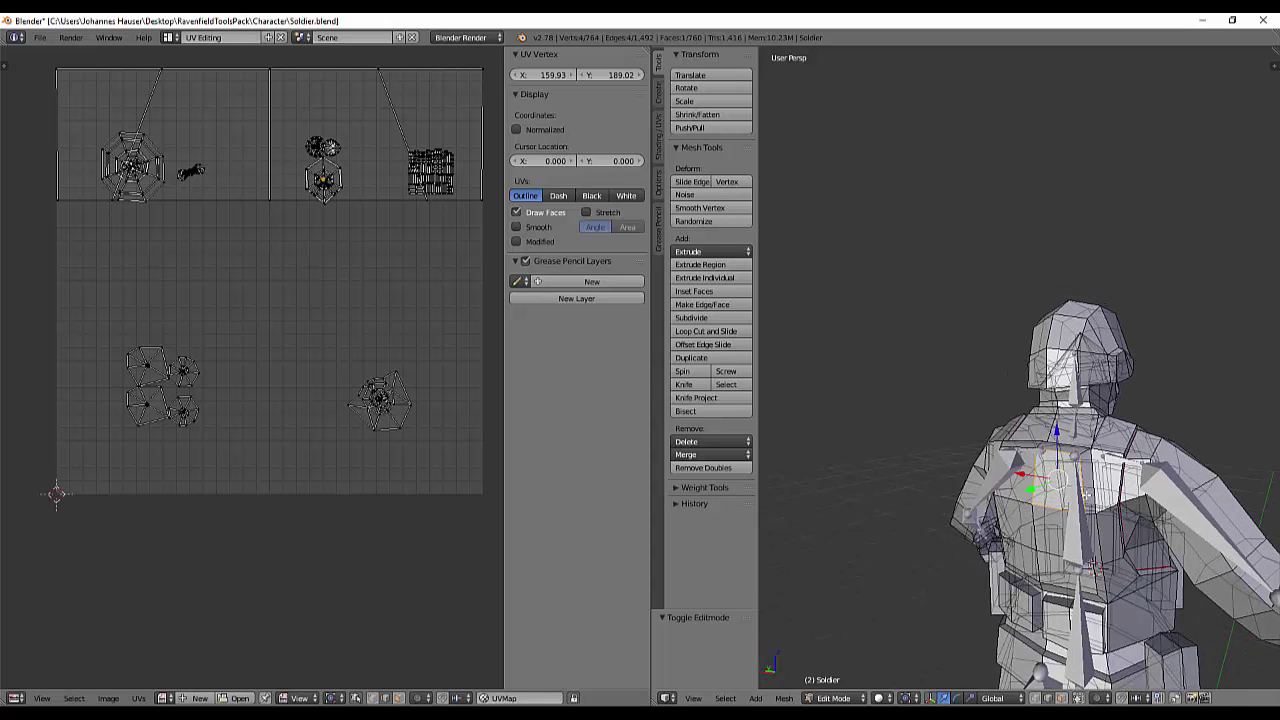
- Try to move a single edge on the soldier's upper back in edge selection mode
right_click(1074, 496)
key("g")
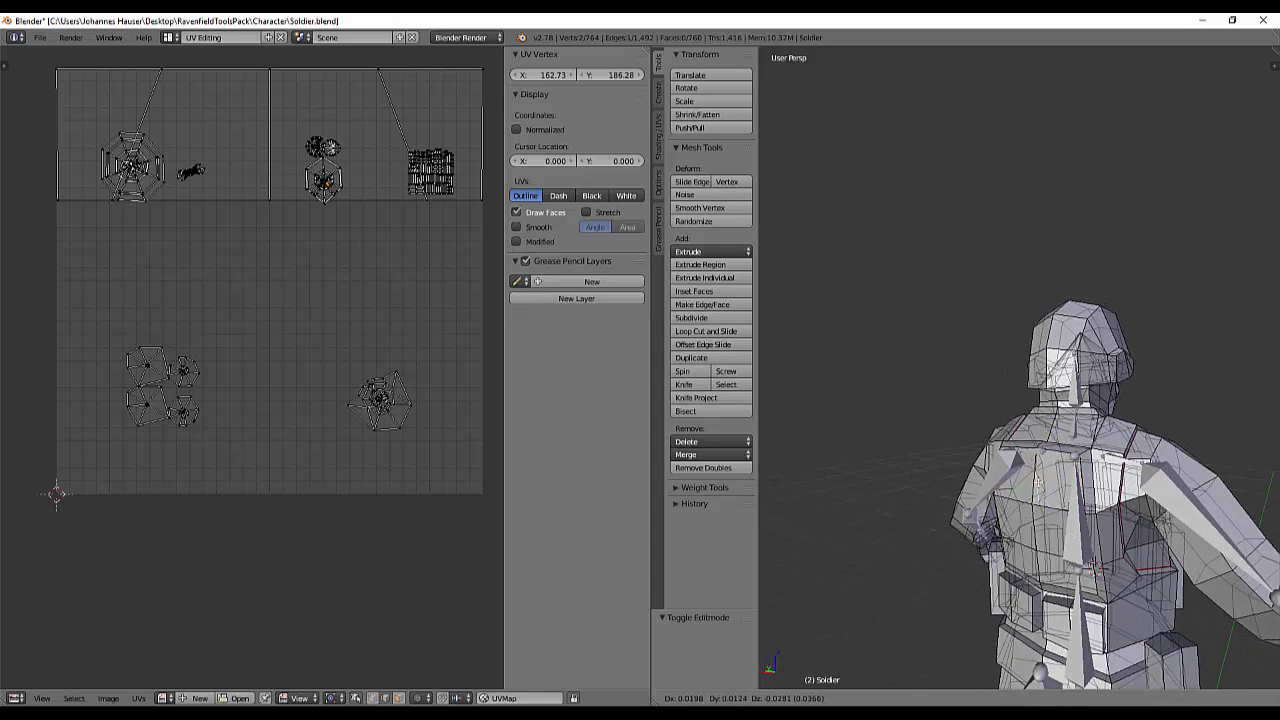
left_click(1034, 484)
right_click(1034, 480)
- Select individual edges one after another around the soldier's upper back and shoulder
scroll(1039, 493, "up", 5)
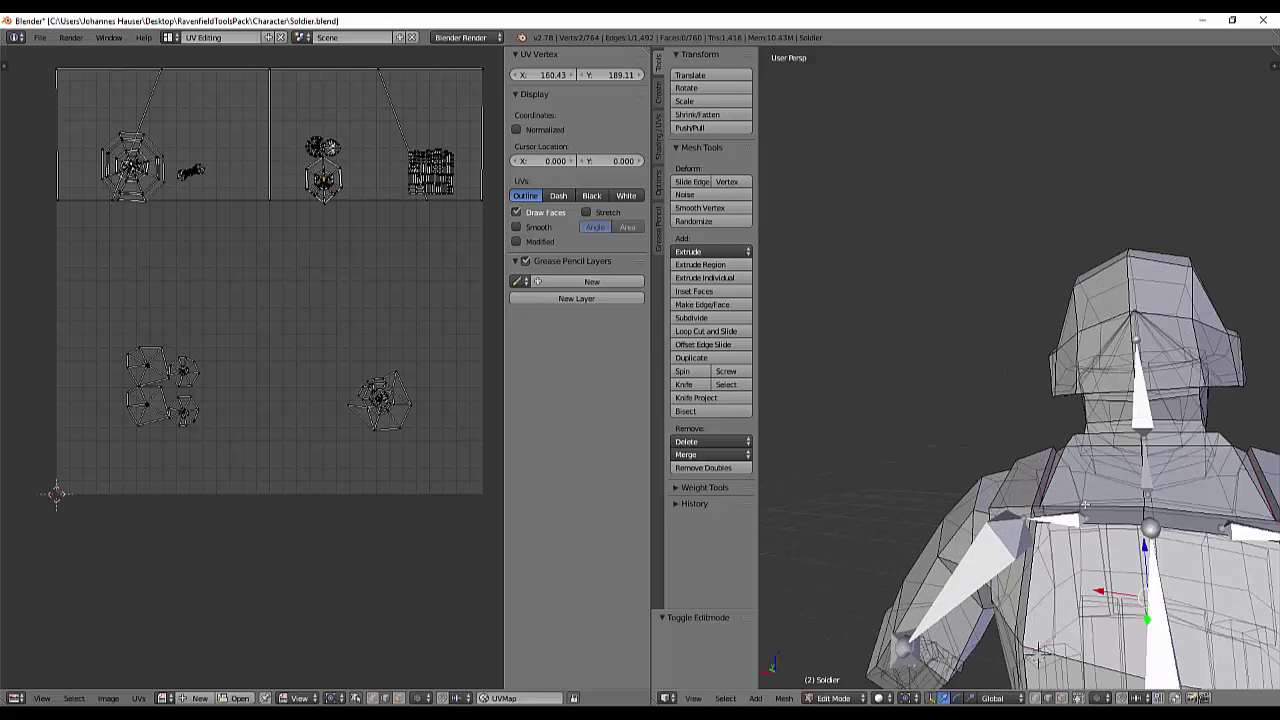
middle_click_drag(1040, 493, 997, 498)
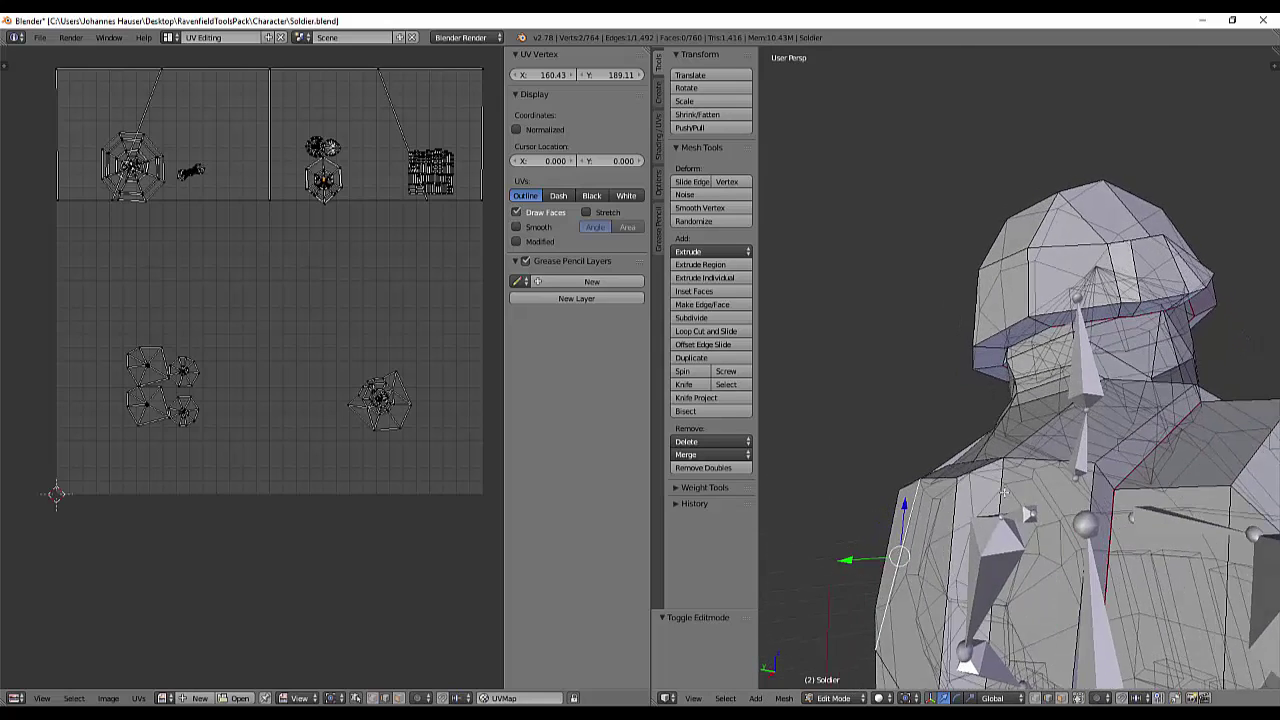
scroll(997, 498, "down", 3)
right_click(999, 427)
right_click(984, 441)
right_click(991, 456)
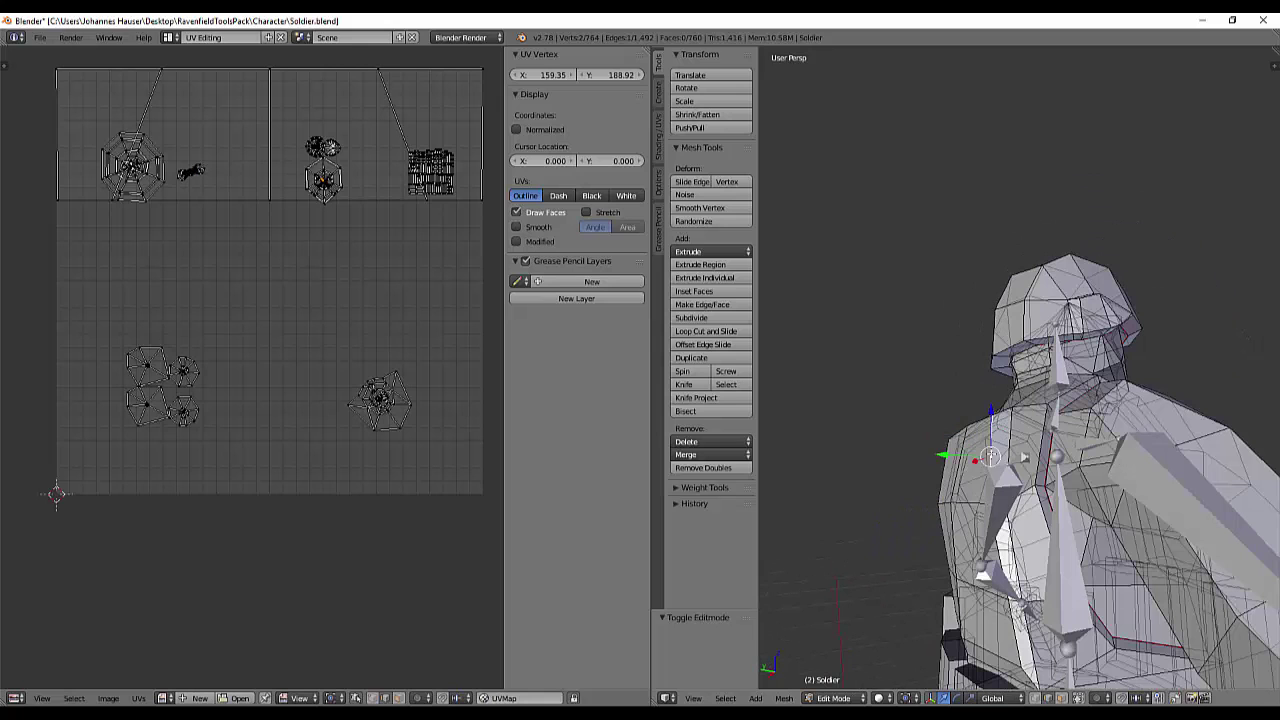
right_click(1021, 437)
- Select an edge on the soldier's helmet and shift it by about -0.03 along the X axis
middle_click_drag(1196, 430, 863, 533)
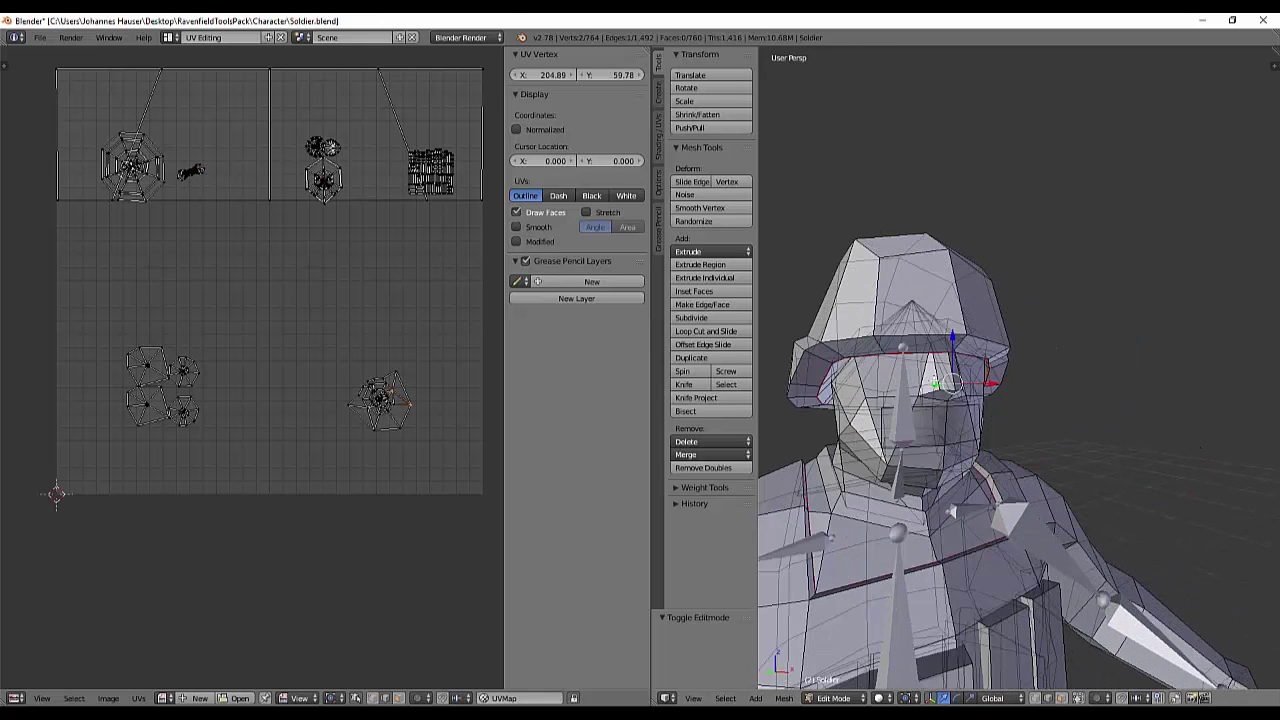
right_click(956, 293)
right_click(958, 266)
middle_click_drag(958, 266, 878, 337)
left_click(879, 350)
left_click(861, 358)
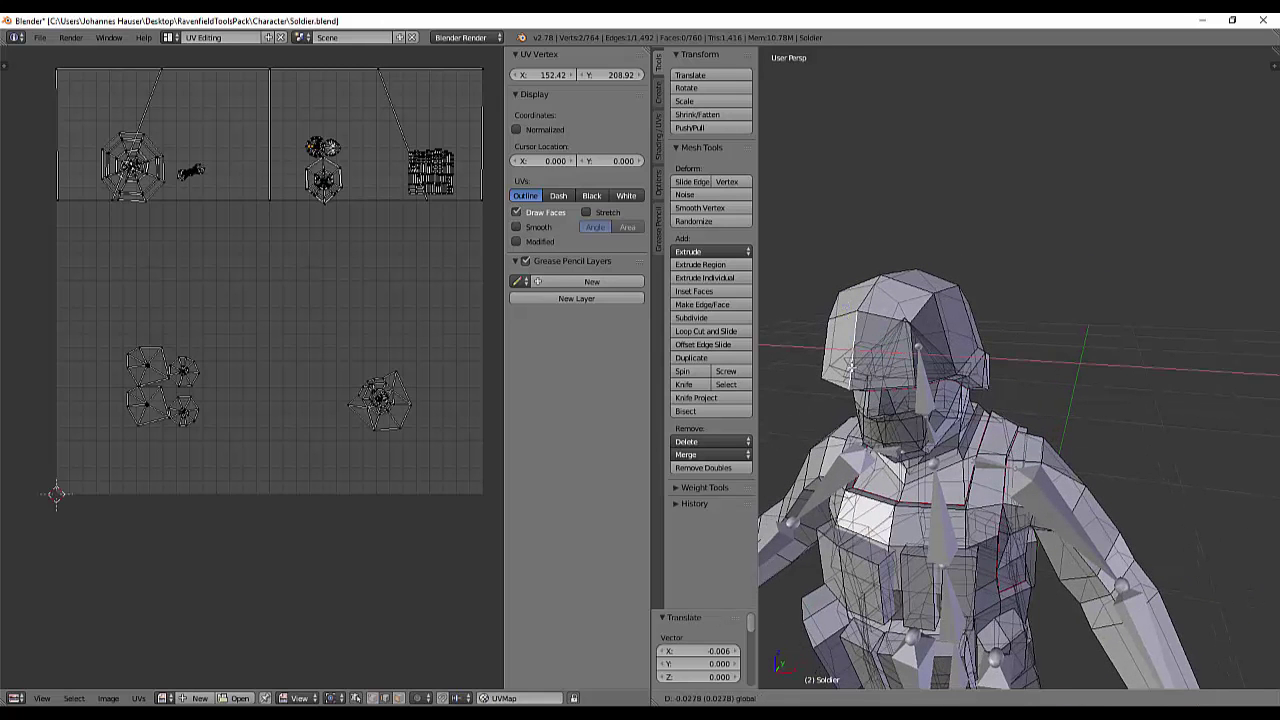
left_click_drag(876, 344, 837, 369)
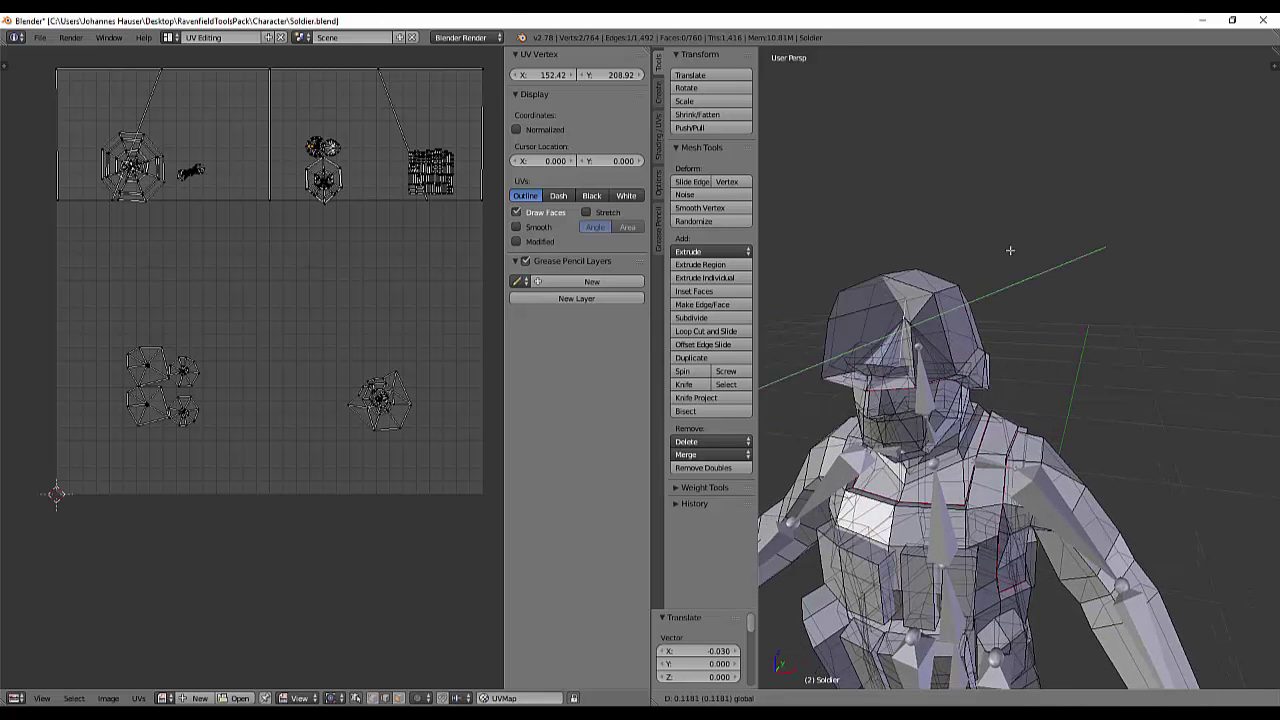
- Pull the helmet edge far out along the Y axis and undo that move
left_click(768, 150)
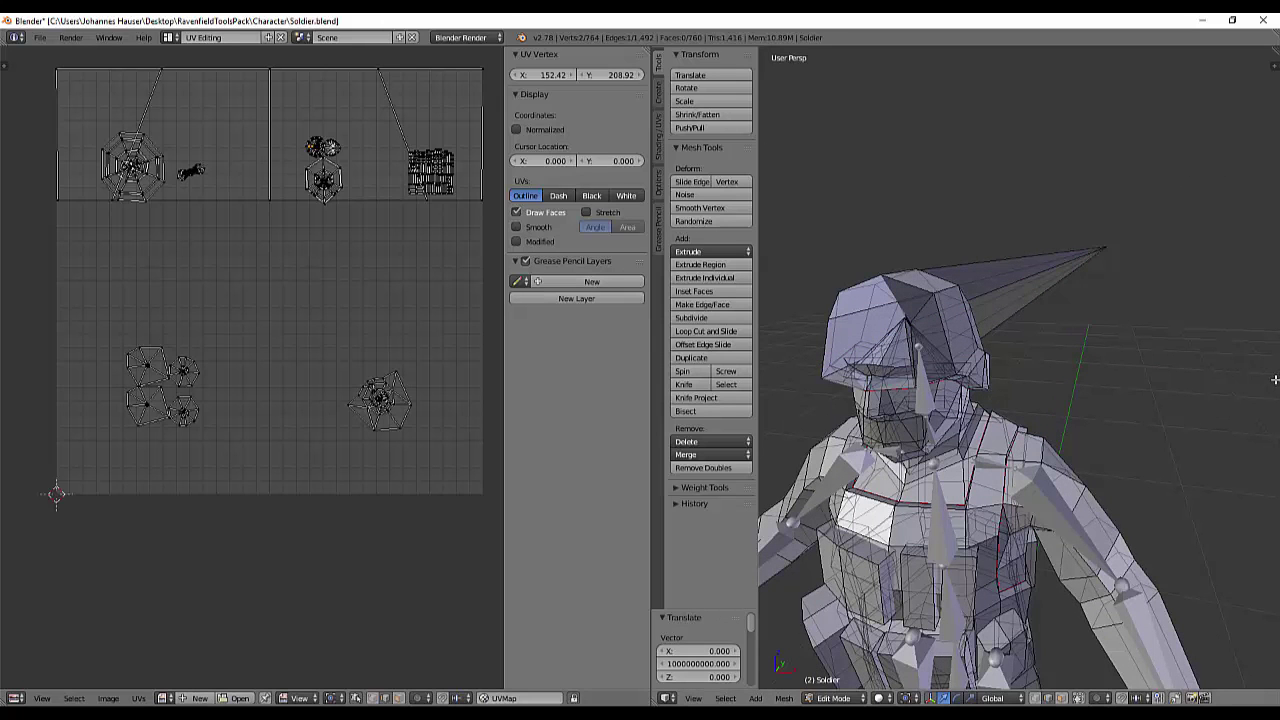
key("ctrl+z")
- Try to move a single vertex on the soldier's shoulder in vertex selection mode
middle_click_drag(1196, 382, 1030, 455)
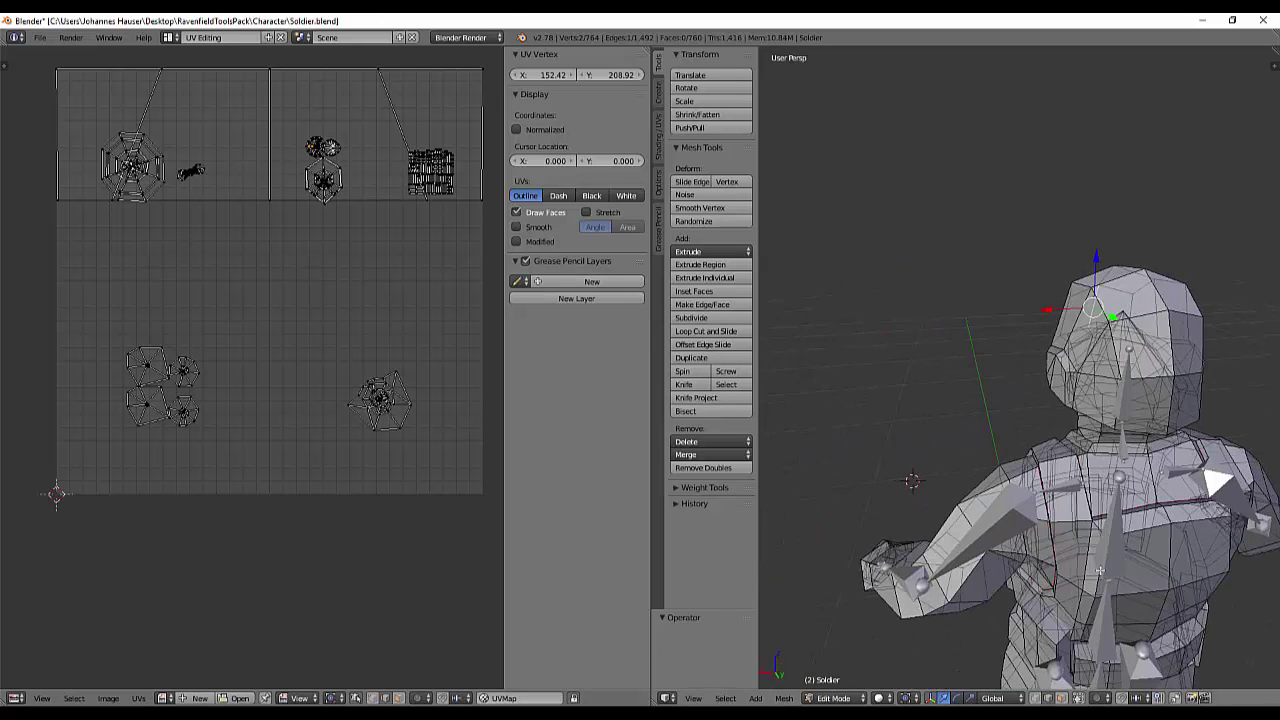
middle_click_drag(1100, 571, 1020, 557)
left_click(1034, 698)
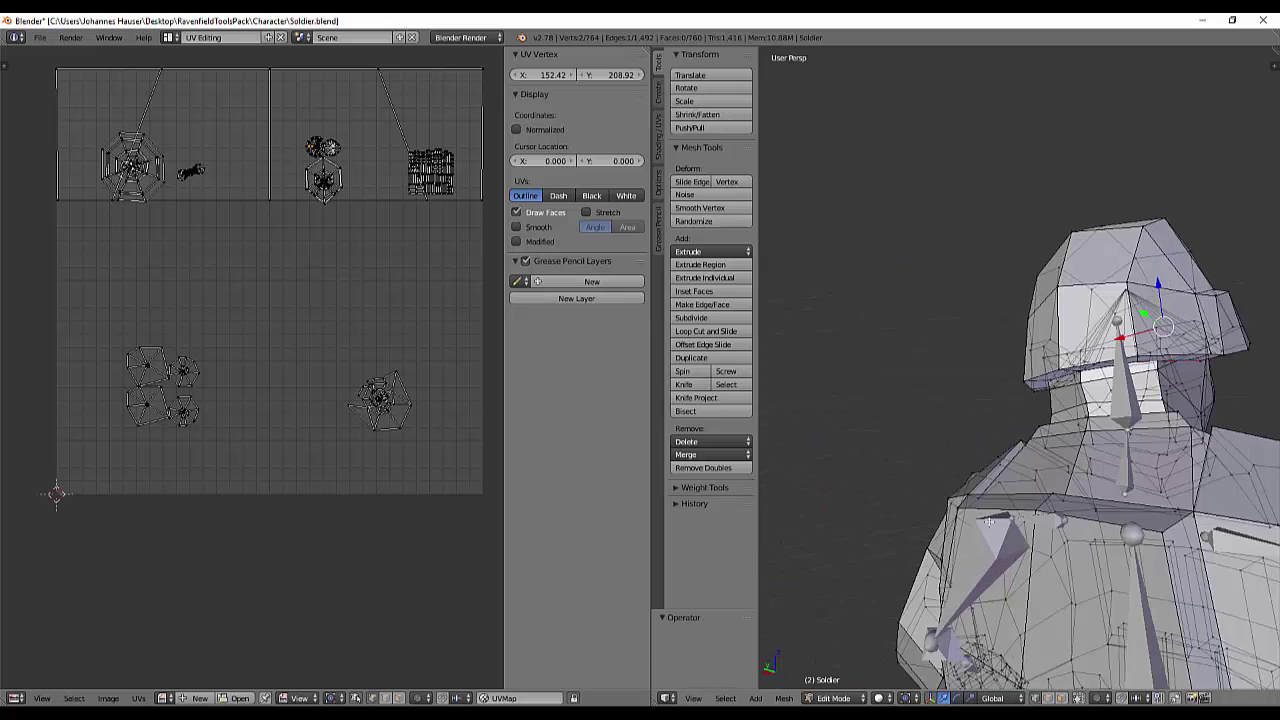
scroll(991, 518, "down", 2)
middle_click_drag(1034, 489, 1006, 488)
right_click(1009, 449)
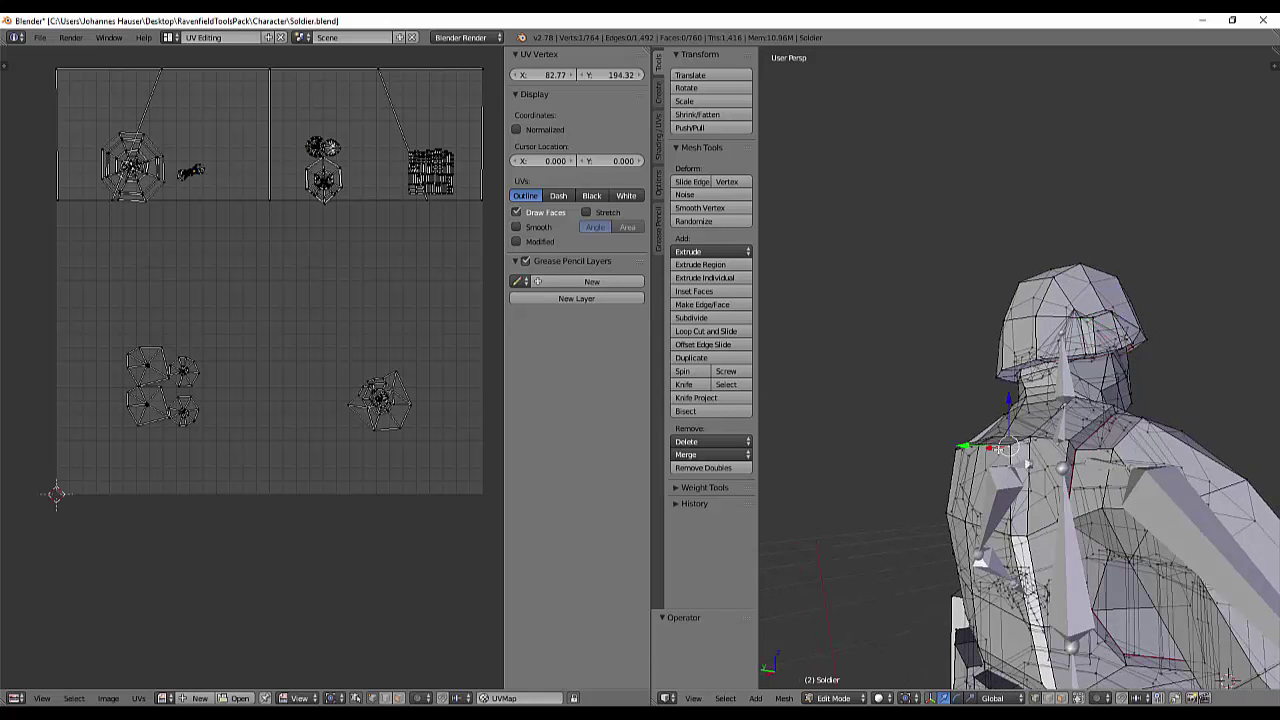
key("g")
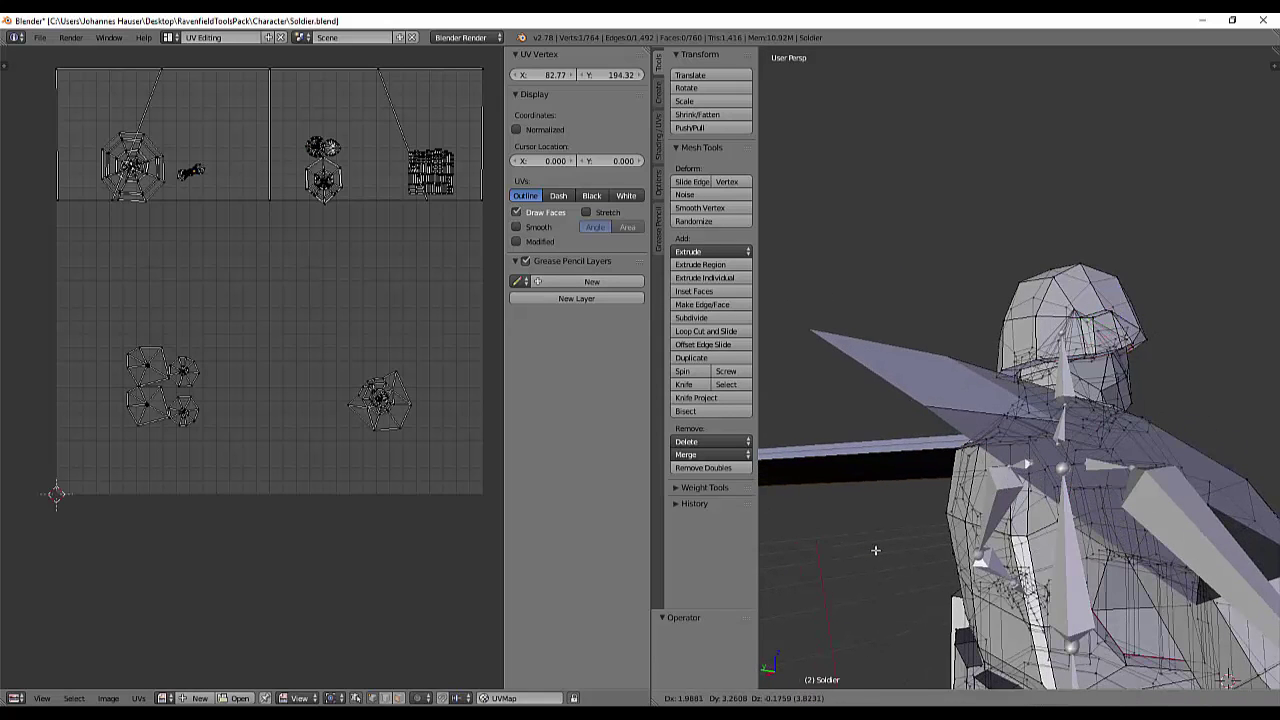
key("Escape")
- Switch to face selection mode and select individual and adjoining faces around the soldier's shoulder and upper back
middle_click_drag(968, 483, 931, 675)
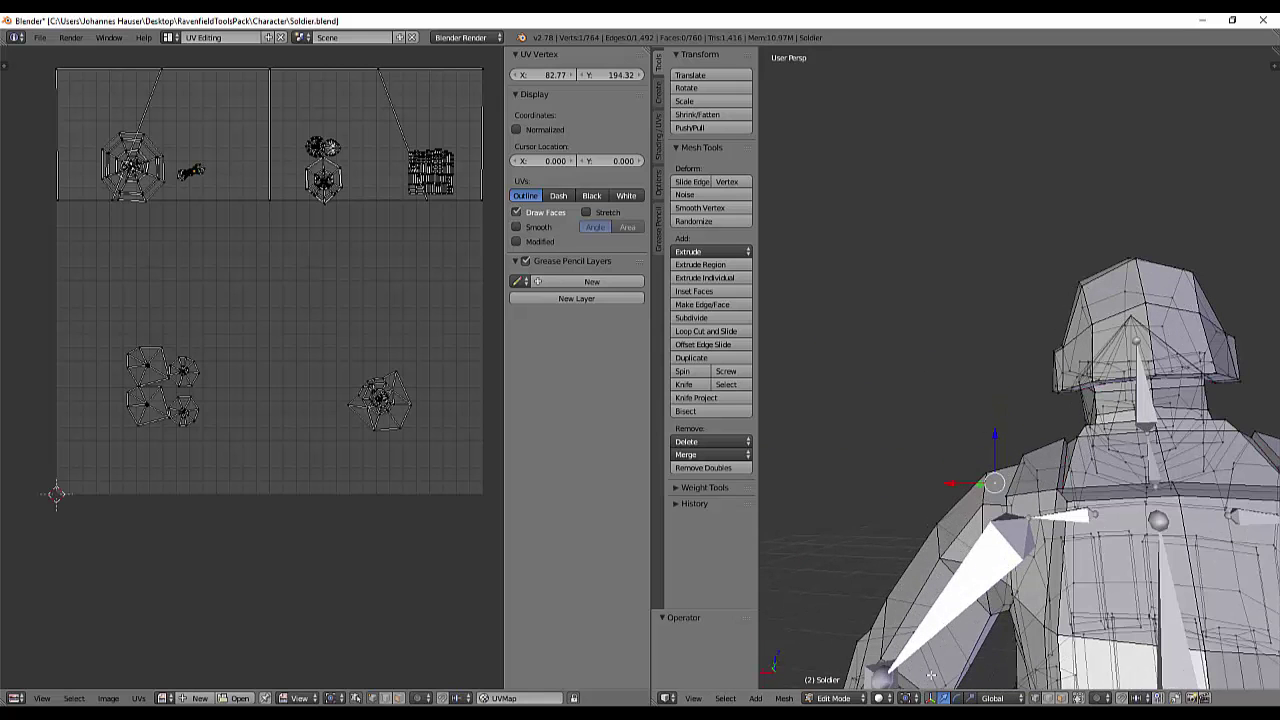
left_click(1062, 698)
middle_click_drag(1108, 598, 1029, 560)
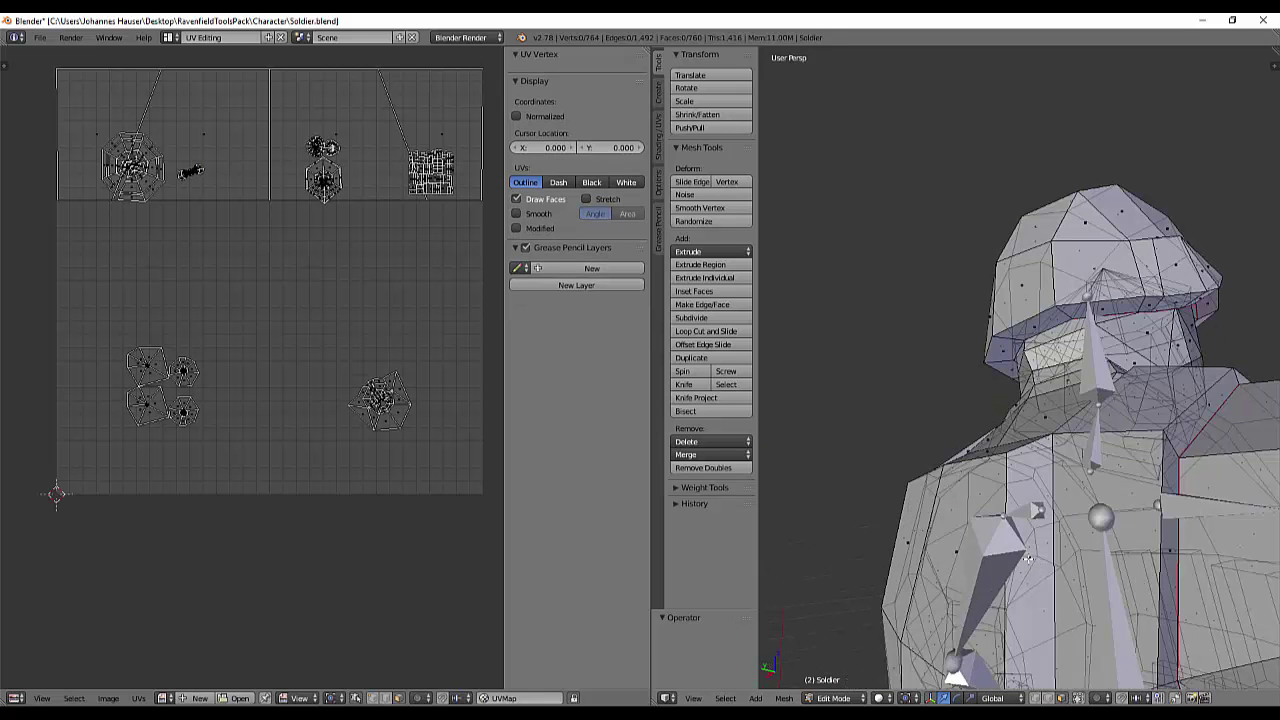
right_click(932, 546)
scroll(940, 543, "down", 4)
middle_click_drag(944, 535, 1070, 498)
scroll(1090, 468, "up", 3)
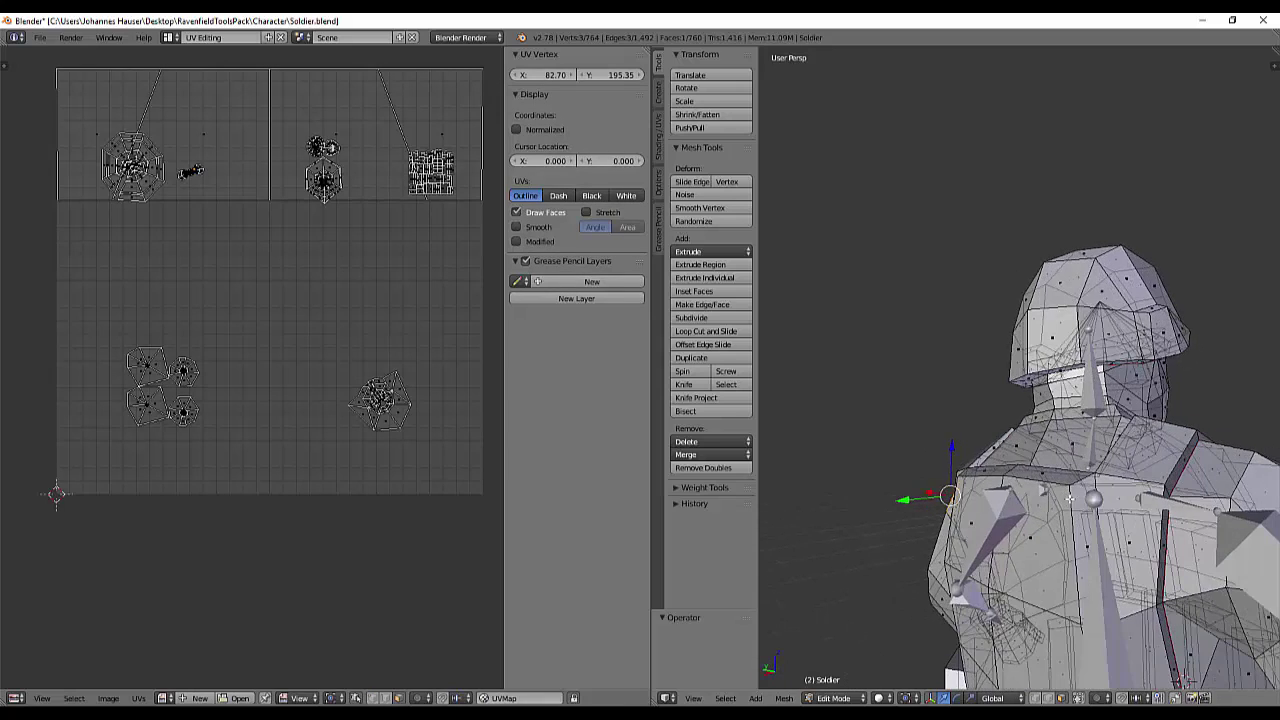
right_click(1036, 540)
mouse_move(1041, 542)
middle_mouse_down()
mouse_move(1058, 511)
mouse_move(1060, 562)
mouse_move(1050, 551)
middle_mouse_up()
right_click(1046, 517, "ctrl")
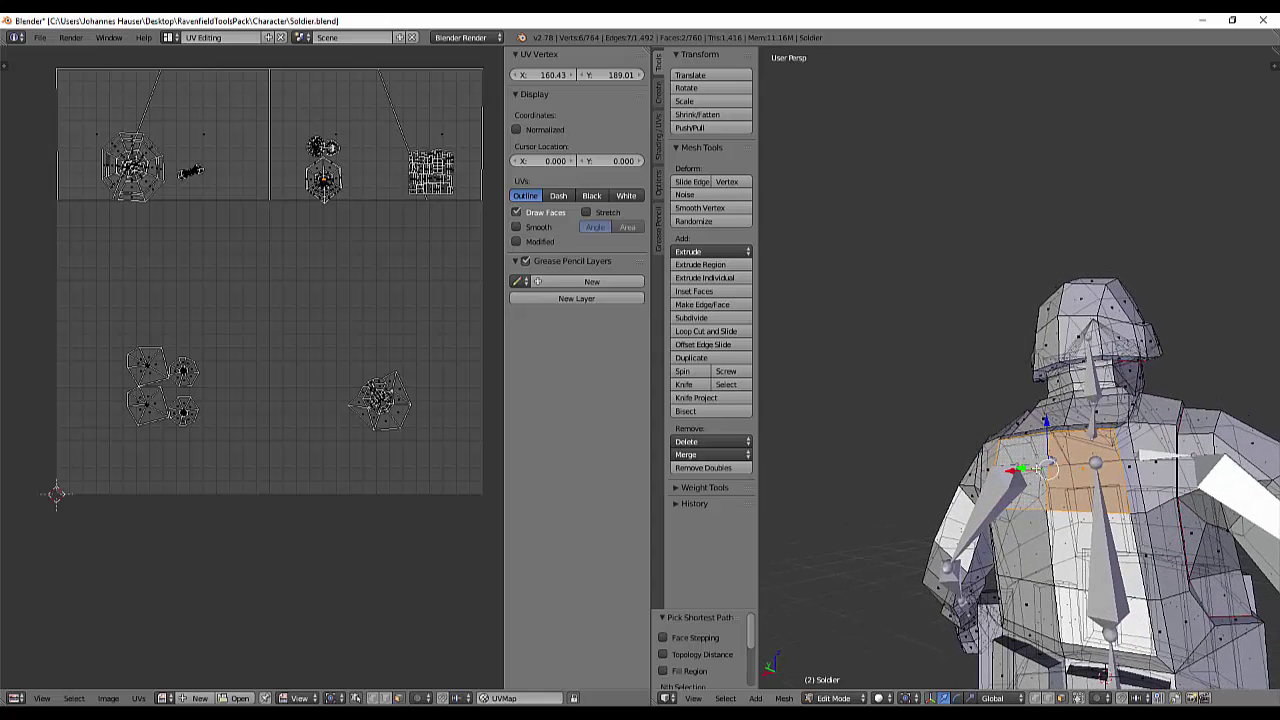
- Select the six large faces covering the soldier's back and pull them outward by about 0.092 along the Y axis
right_click(1074, 468)
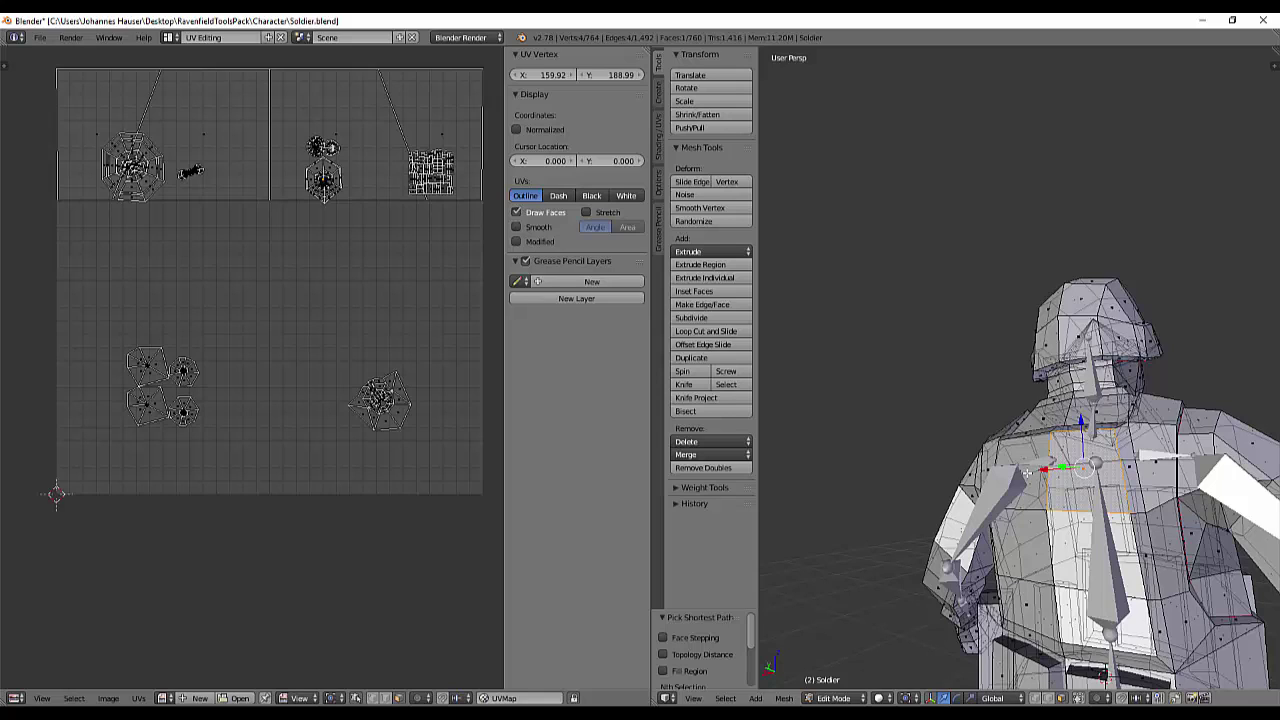
right_click(1026, 471, "shift")
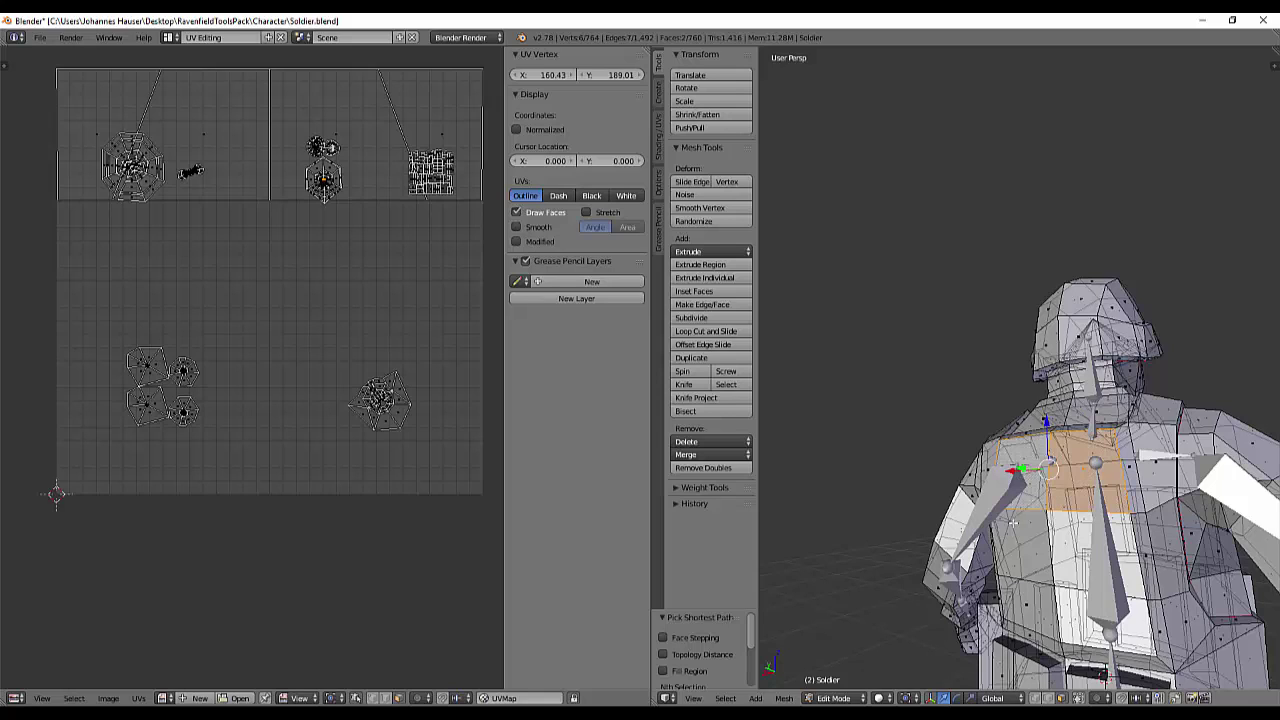
right_click(1025, 551, "shift")
right_click(1065, 549, "shift")
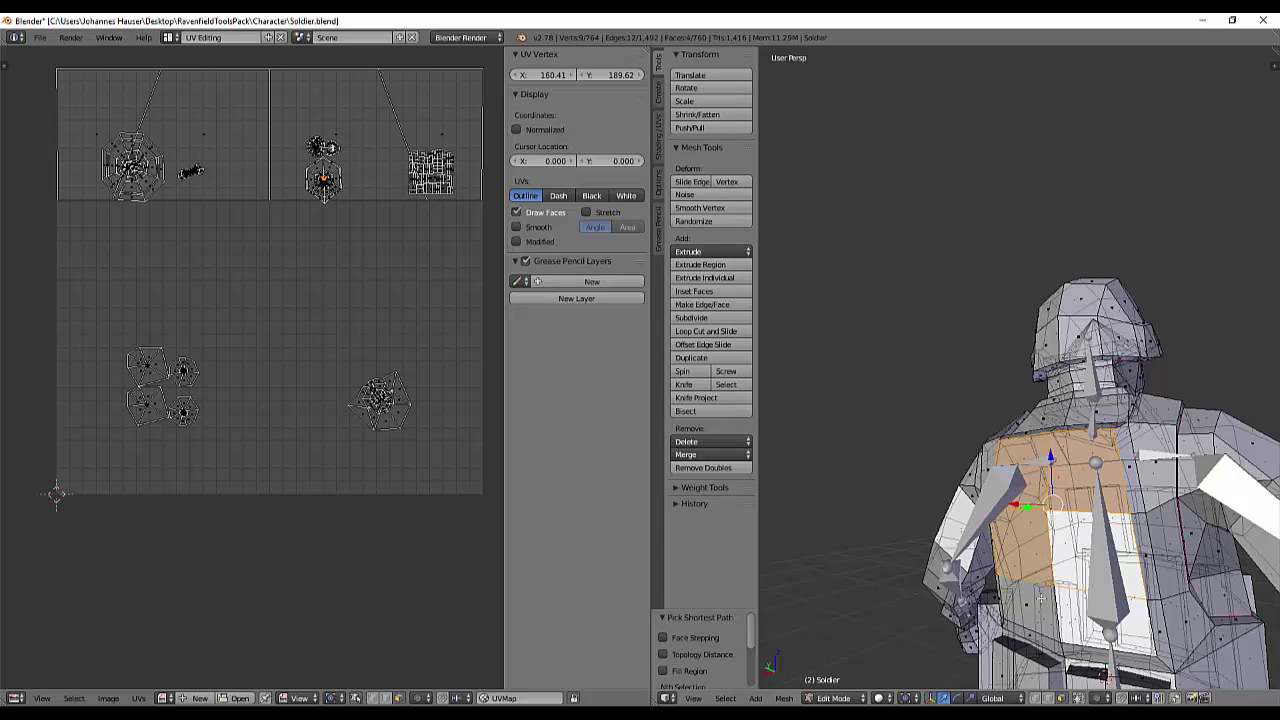
right_click(1030, 605, "ctrl")
middle_click_drag(1070, 530, 1039, 530)
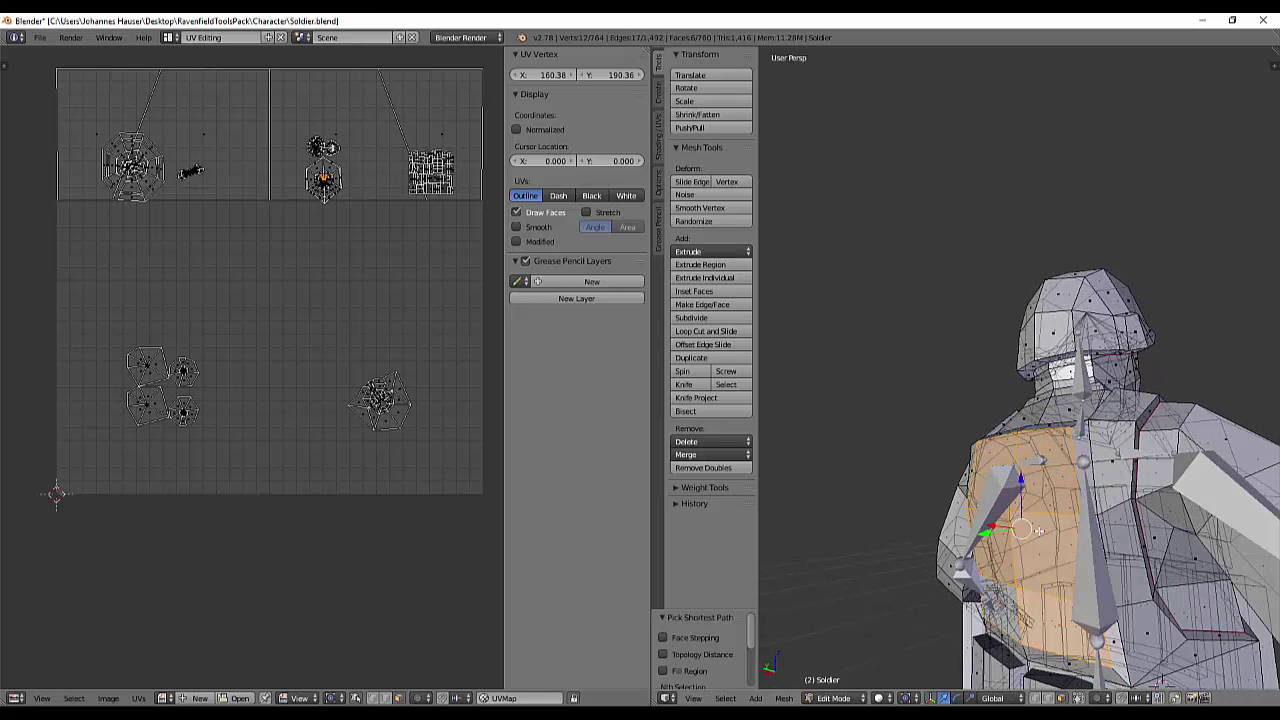
left_click_drag(982, 536, 985, 465)
middle_click_drag(985, 465, 964, 497)
- Select the two top faces of the protruding back block and raise them by about 0.119 along the Z axis
right_click(966, 498)
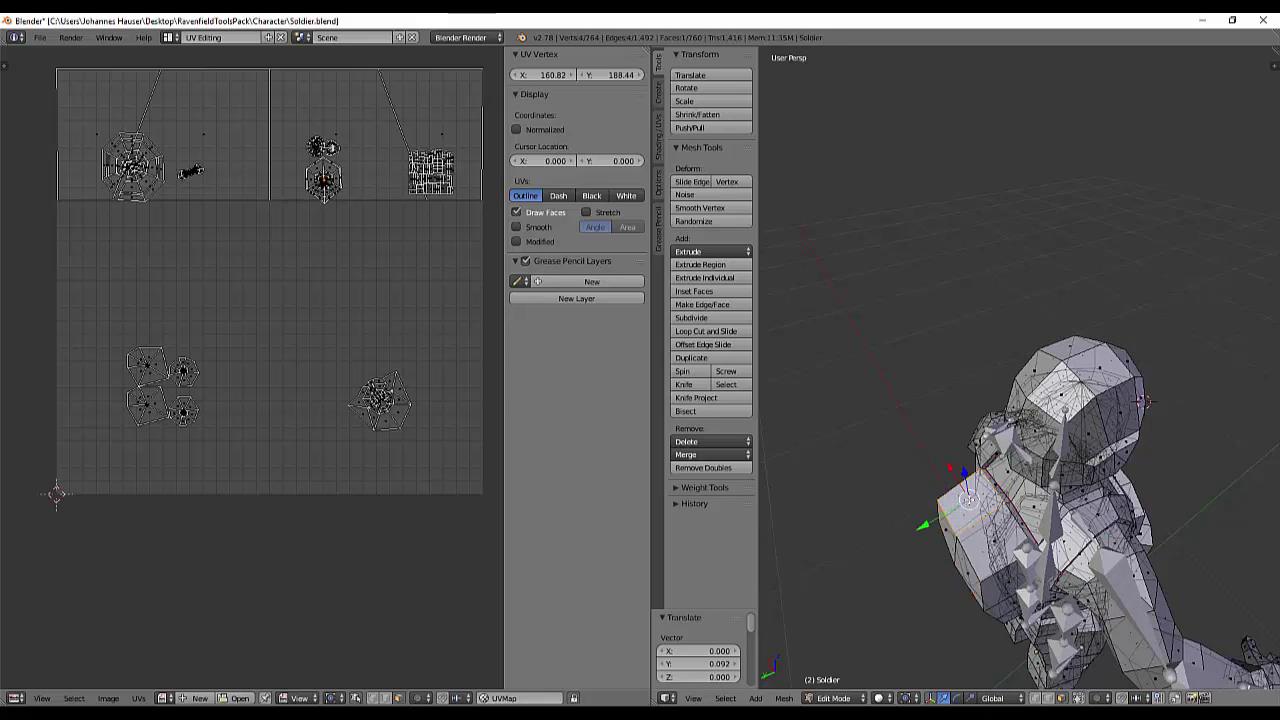
right_click(992, 540, "ctrl")
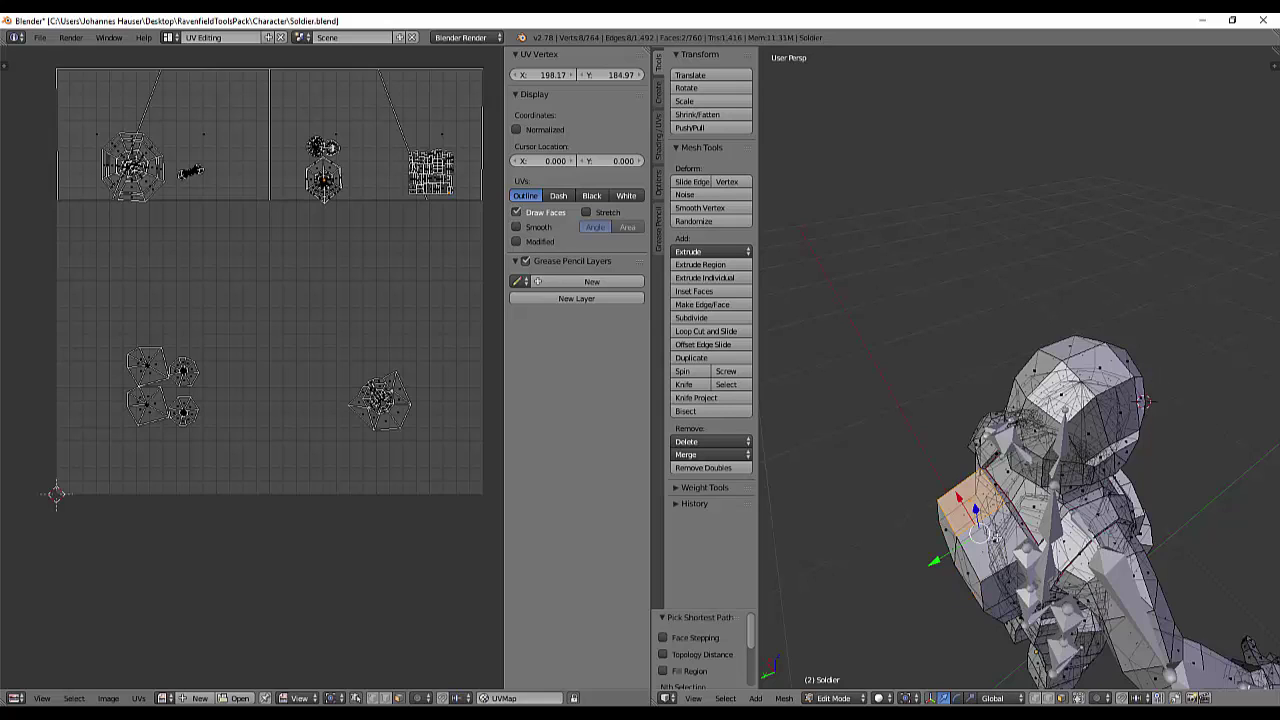
right_click(972, 504)
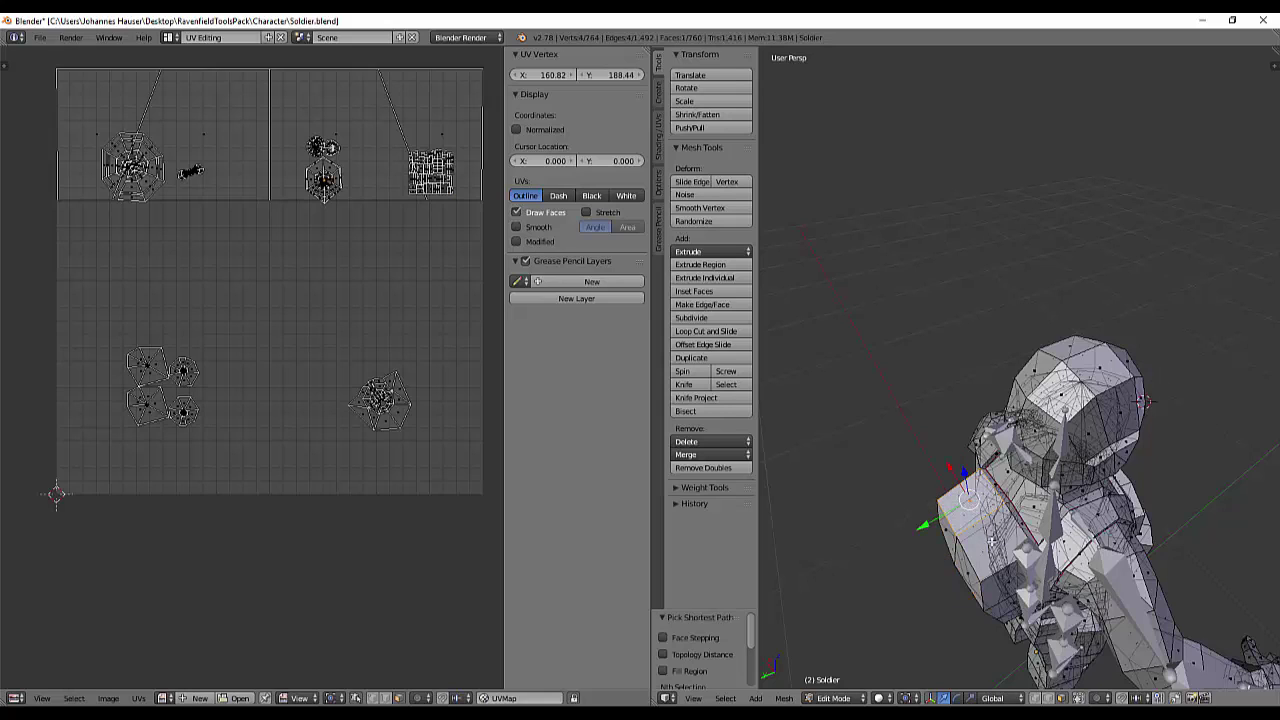
right_click(987, 517)
right_click(974, 506)
right_click(996, 538, "ctrl")
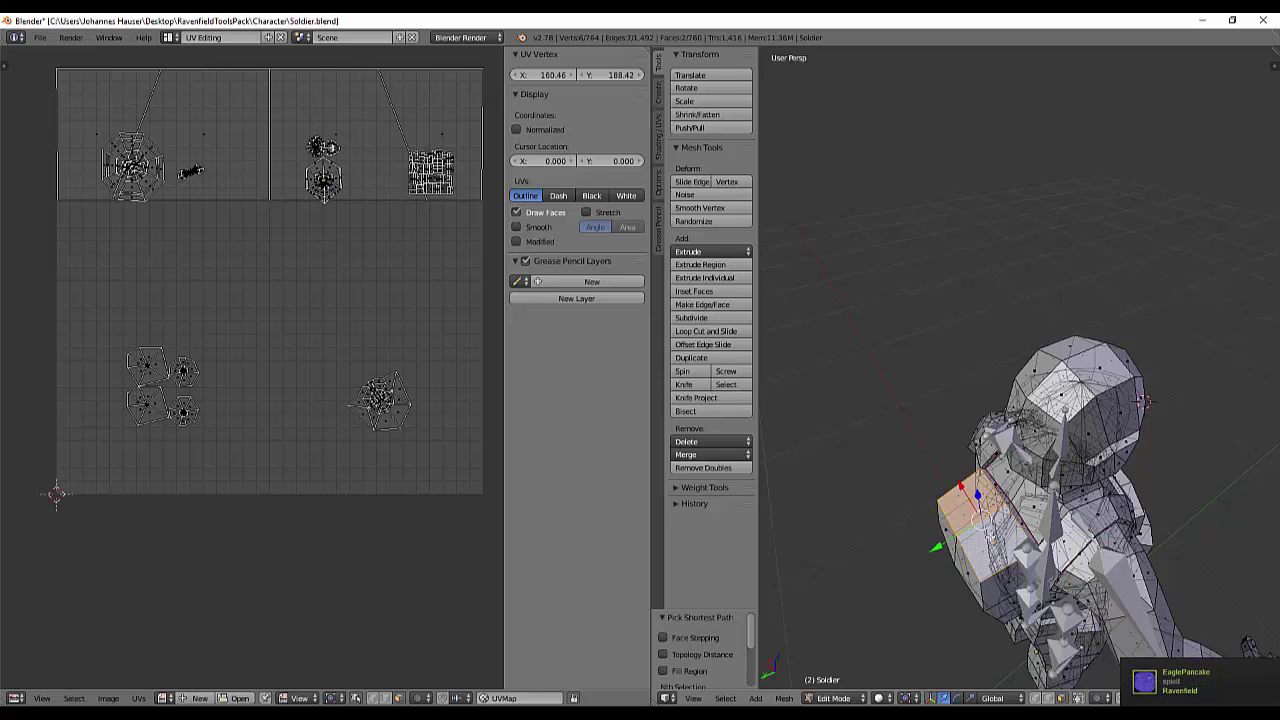
key("g")
key("z")
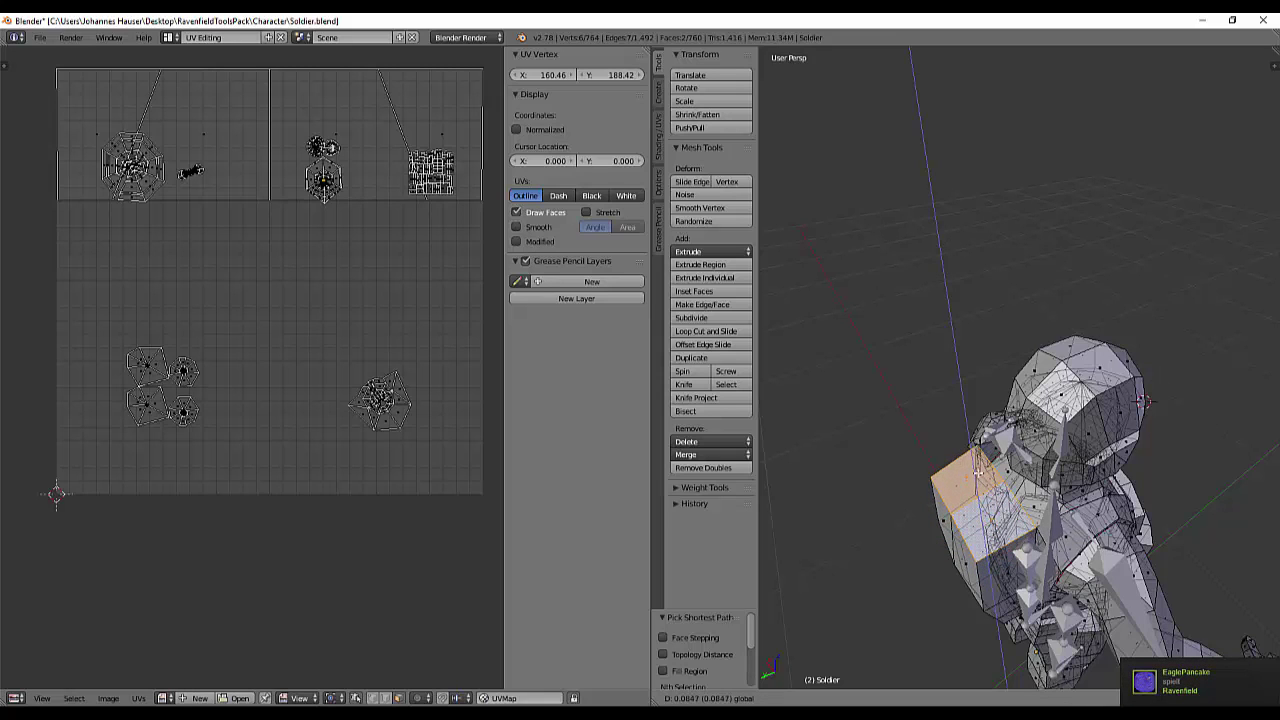
left_click(978, 460)
mouse_move(978, 460)
middle_mouse_down()
mouse_move(1004, 391)
mouse_move(978, 470)
middle_mouse_up()
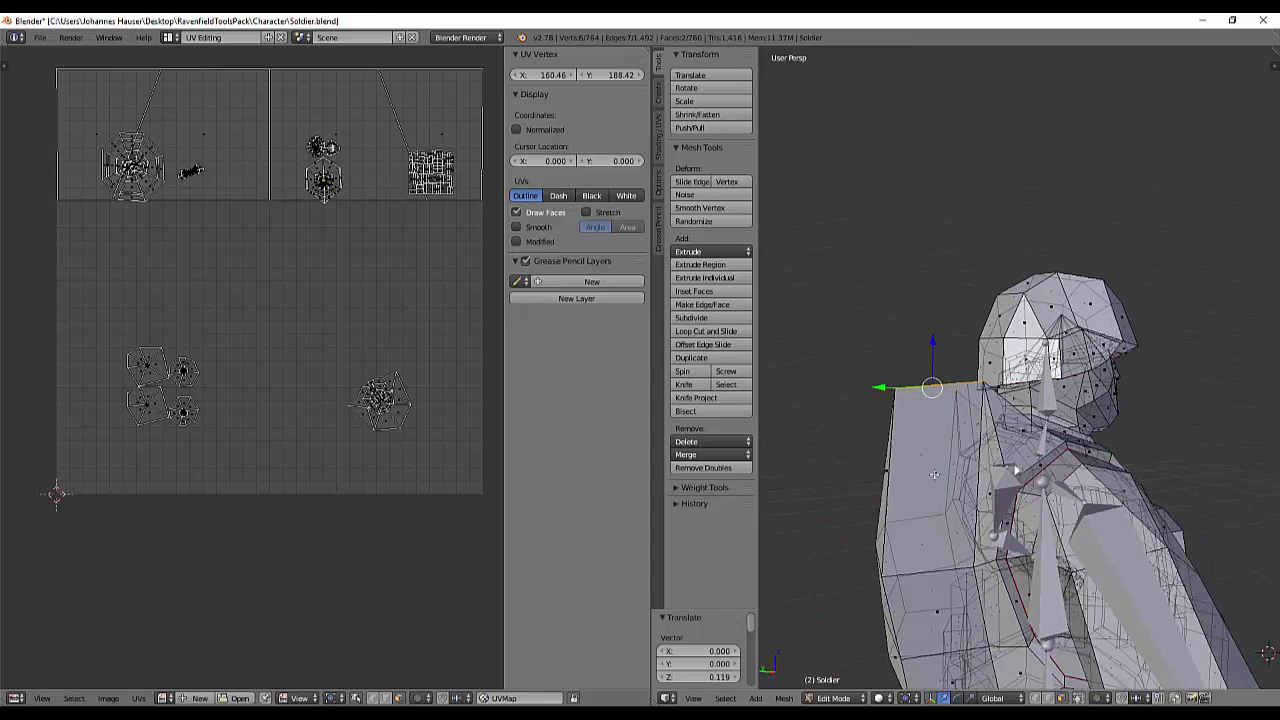
- Try to select the faces along one side of the back block by extending the selection downward, and undo it
left_click(934, 474, "ctrl")
left_click(935, 615, "ctrl")
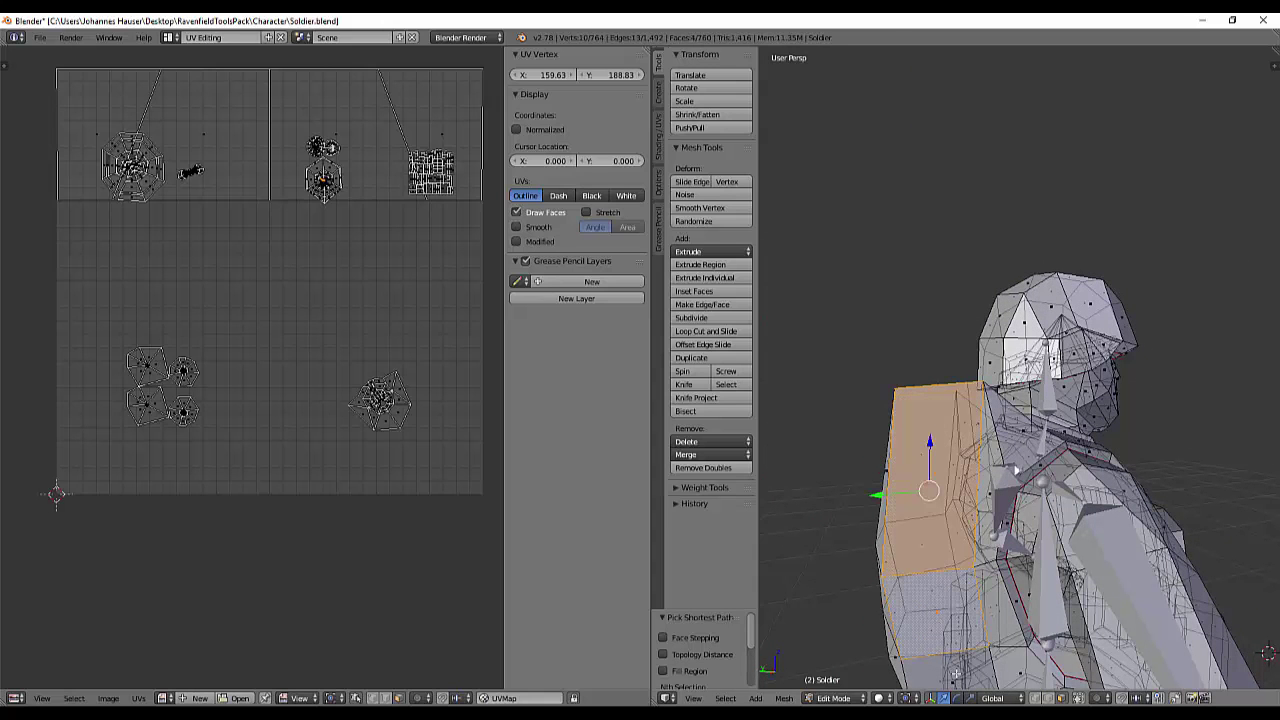
left_click(935, 621, "ctrl")
middle_click_drag(935, 621, 937, 561)
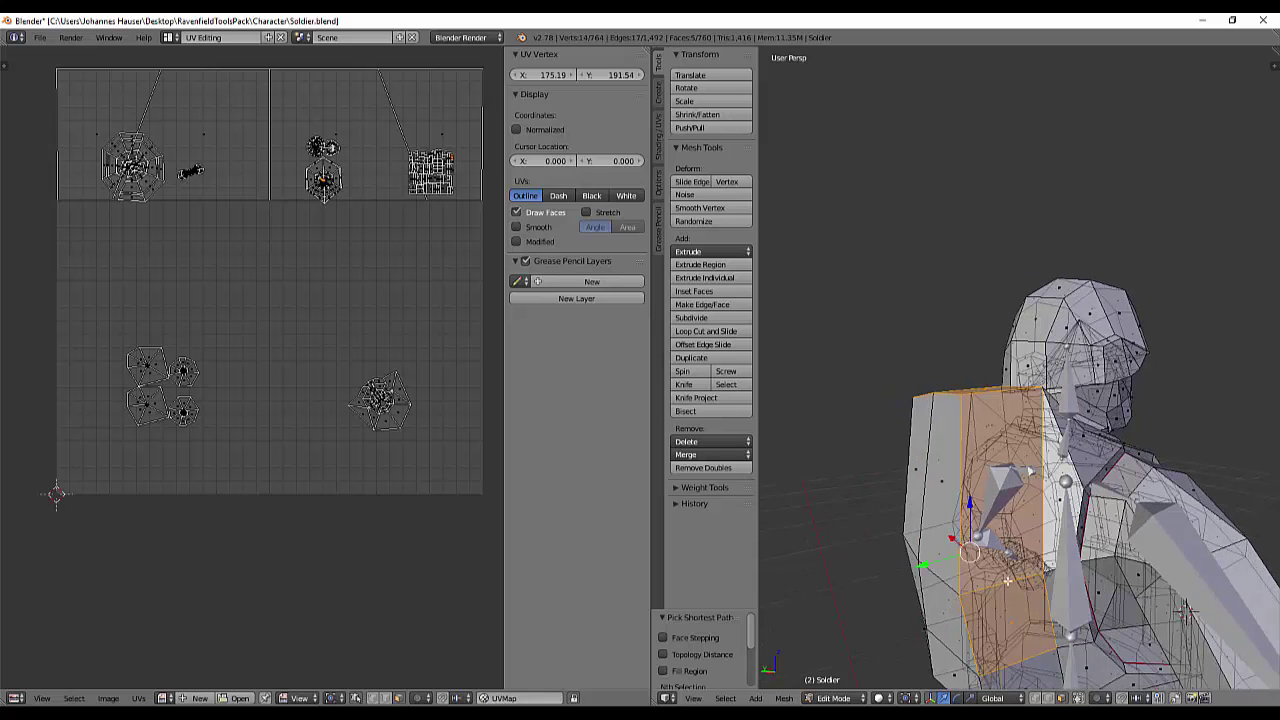
middle_click_drag(1008, 581, 975, 591)
right_click(909, 539, "shift")
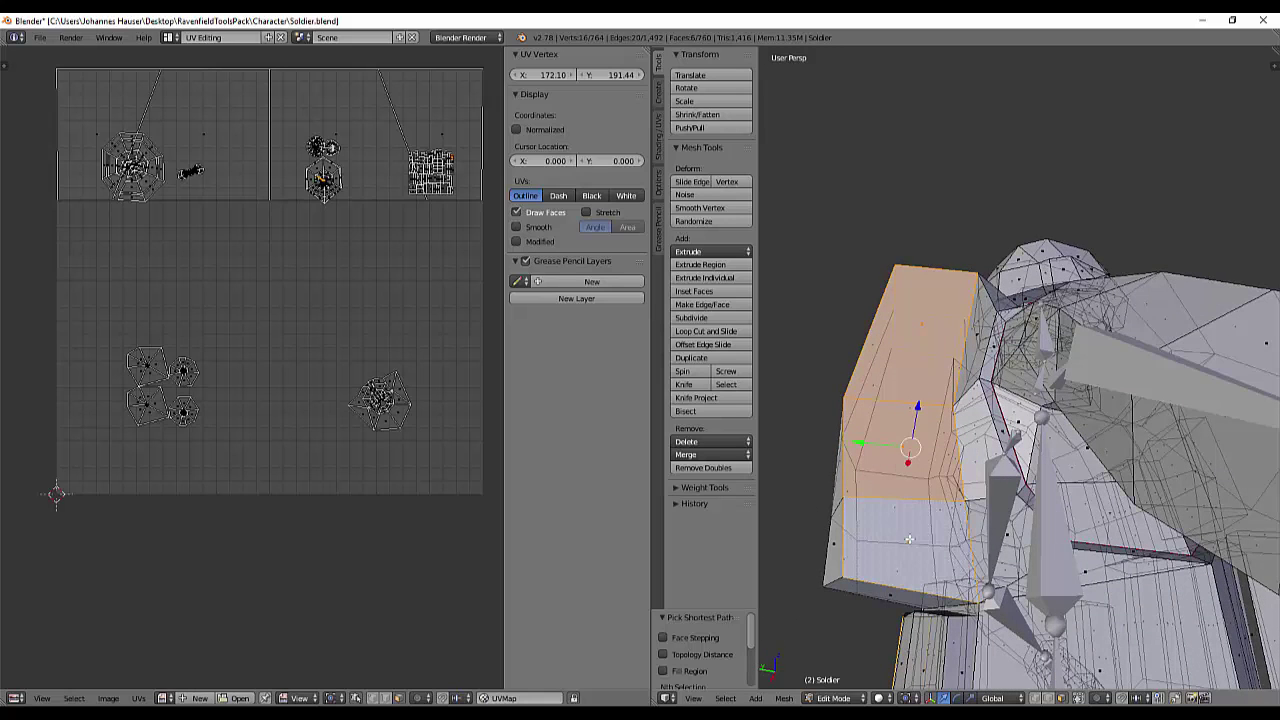
middle_click_drag(909, 539, 986, 526)
right_click(1060, 547, "ctrl")
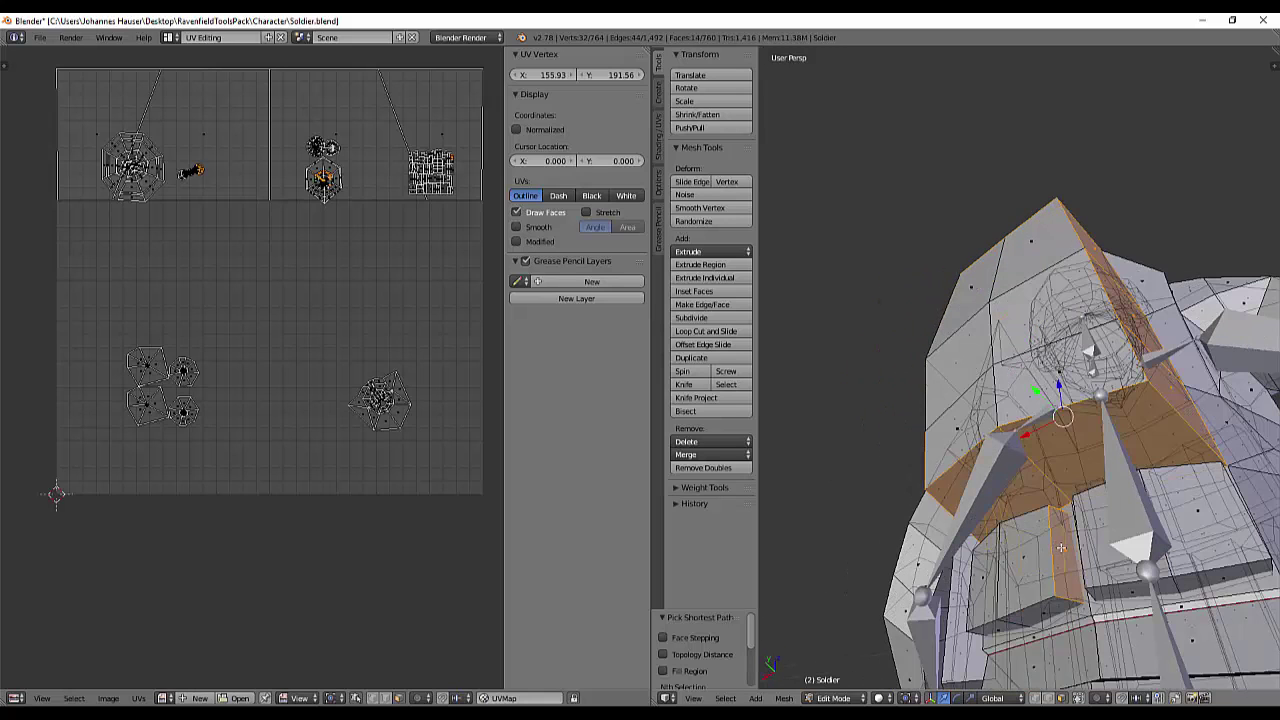
key("ctrl+z")
- Select the back block's side faces, shift them by about -0.07 along the X axis and undo that move
middle_click_drag(1070, 474, 966, 537)
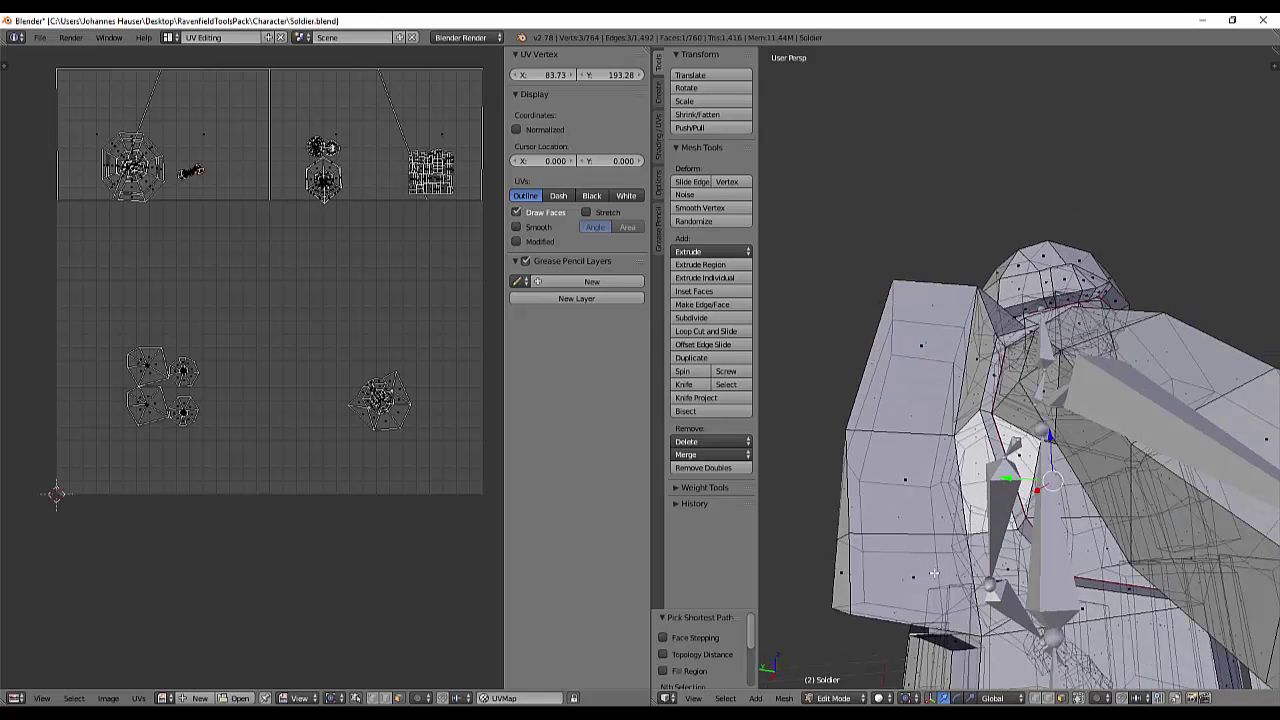
right_click(909, 579, "ctrl")
right_click(903, 480, "ctrl")
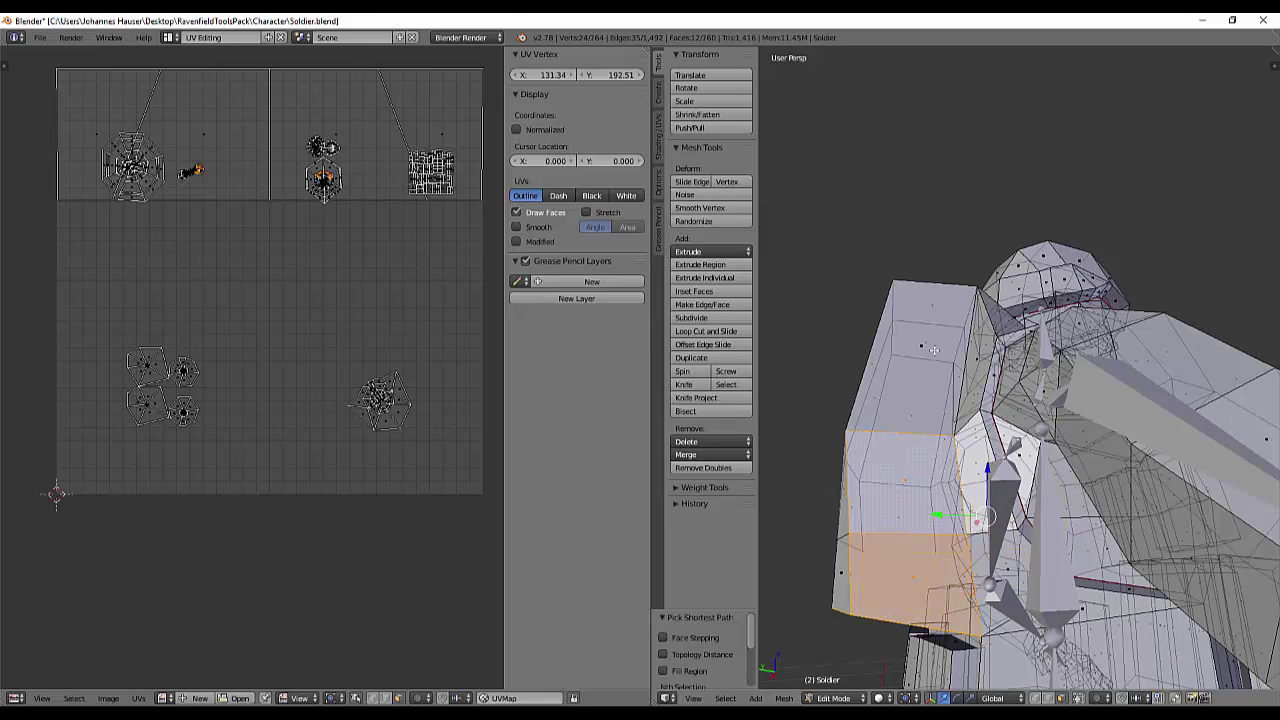
right_click(926, 346, "ctrl")
middle_click_drag(956, 392, 1024, 446)
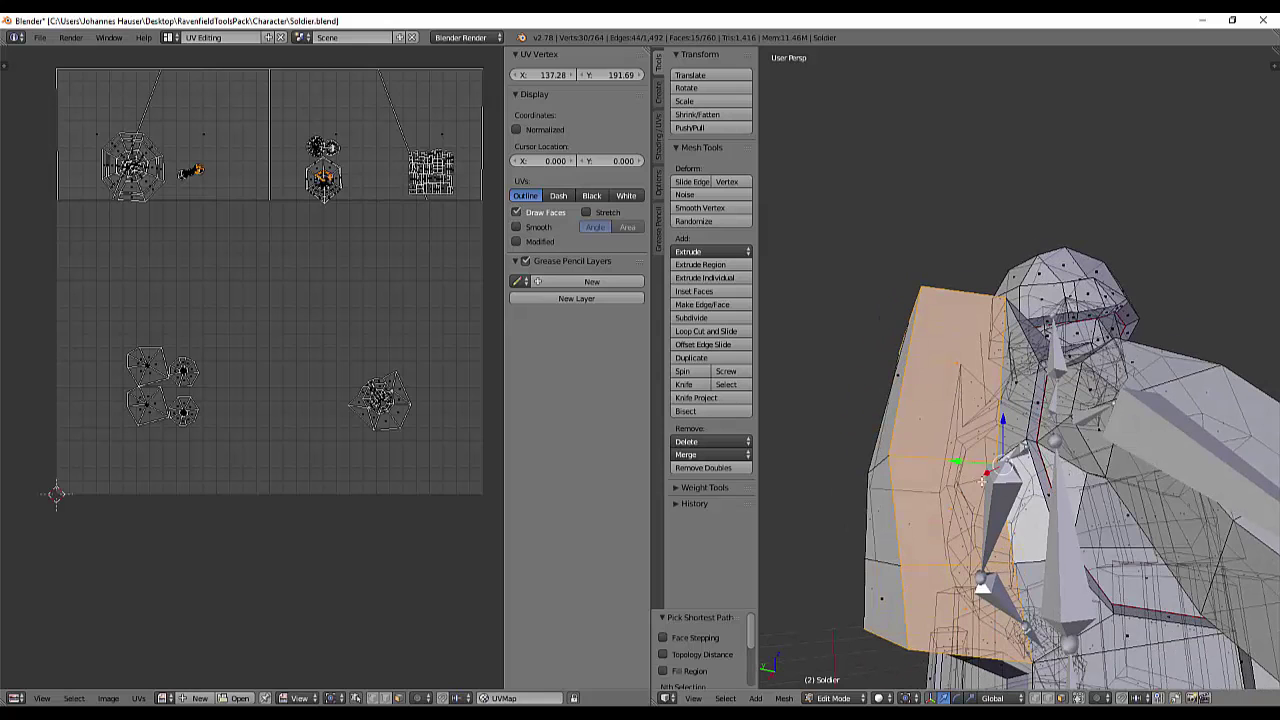
left_click_drag(984, 477, 1012, 465)
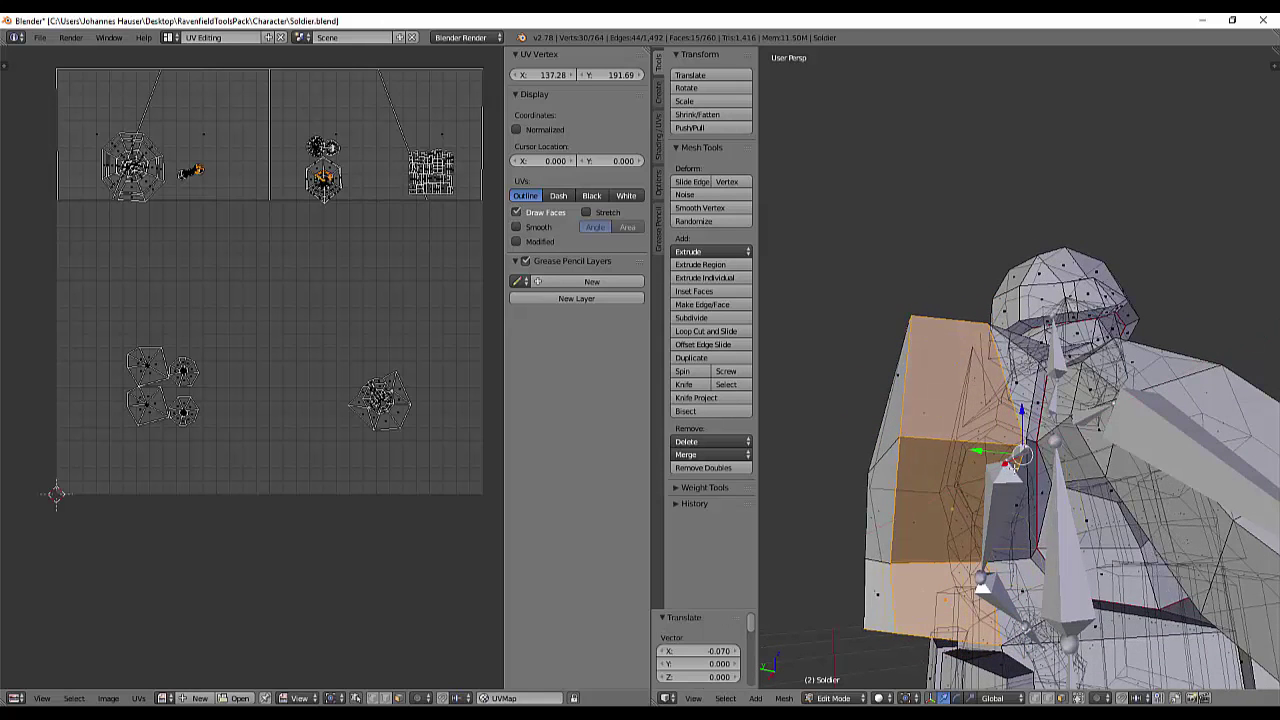
middle_click_drag(1013, 466, 1076, 526)
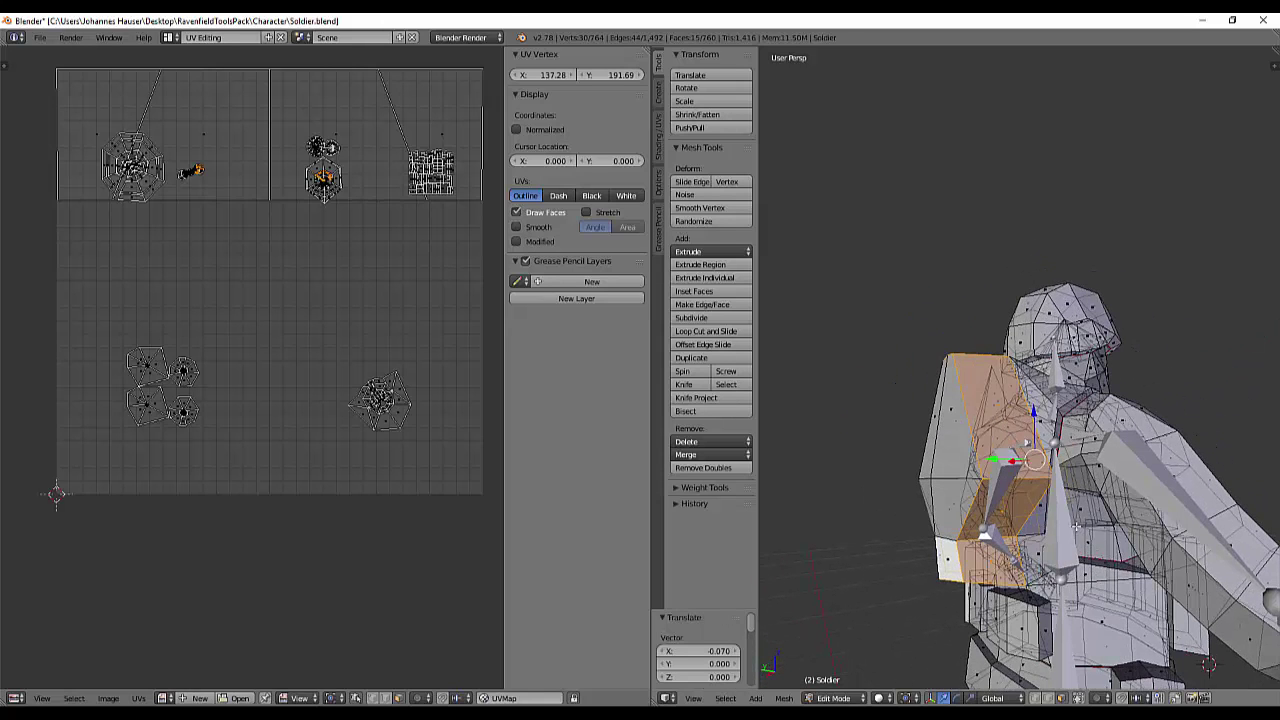
key("ctrl+z")
- Reselect the faces running up one side of the back block and shift them by about -0.032 along the X axis
right_click(1001, 556)
middle_click_drag(1010, 562, 960, 562)
right_click(942, 548, "ctrl")
right_click(927, 490, "ctrl")
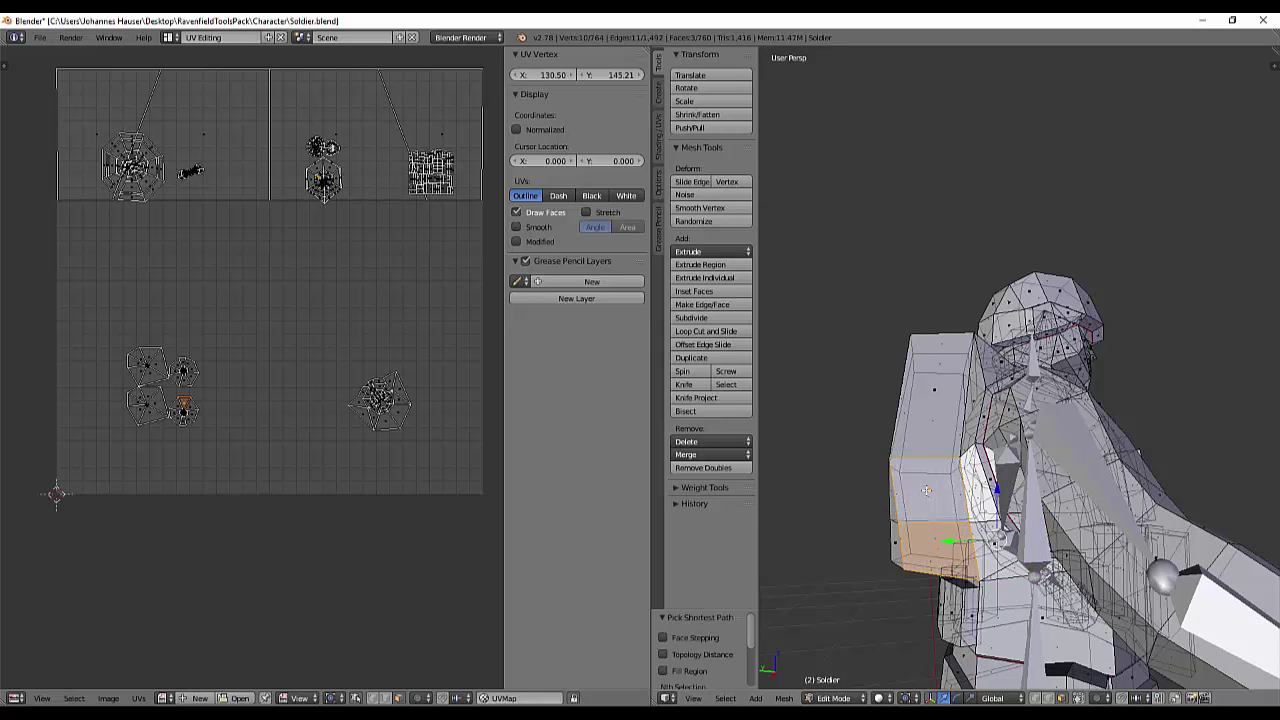
right_click(935, 388, "ctrl")
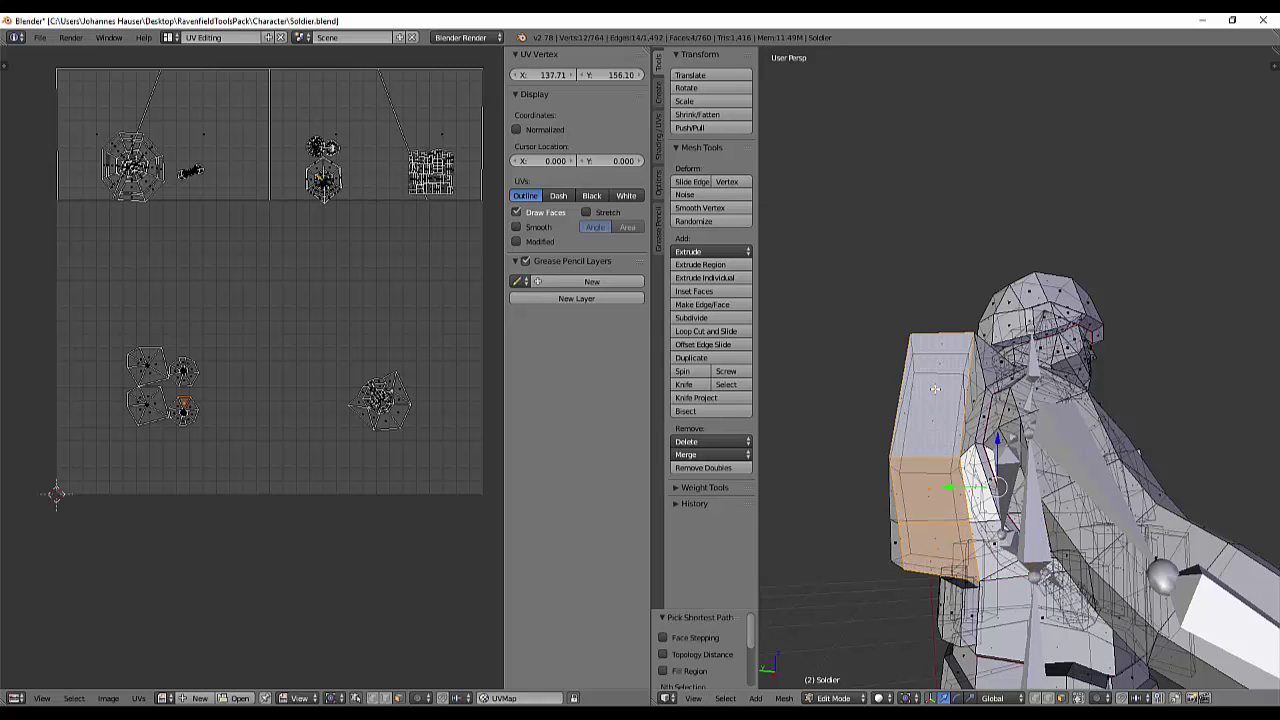
middle_click_drag(956, 468, 989, 504)
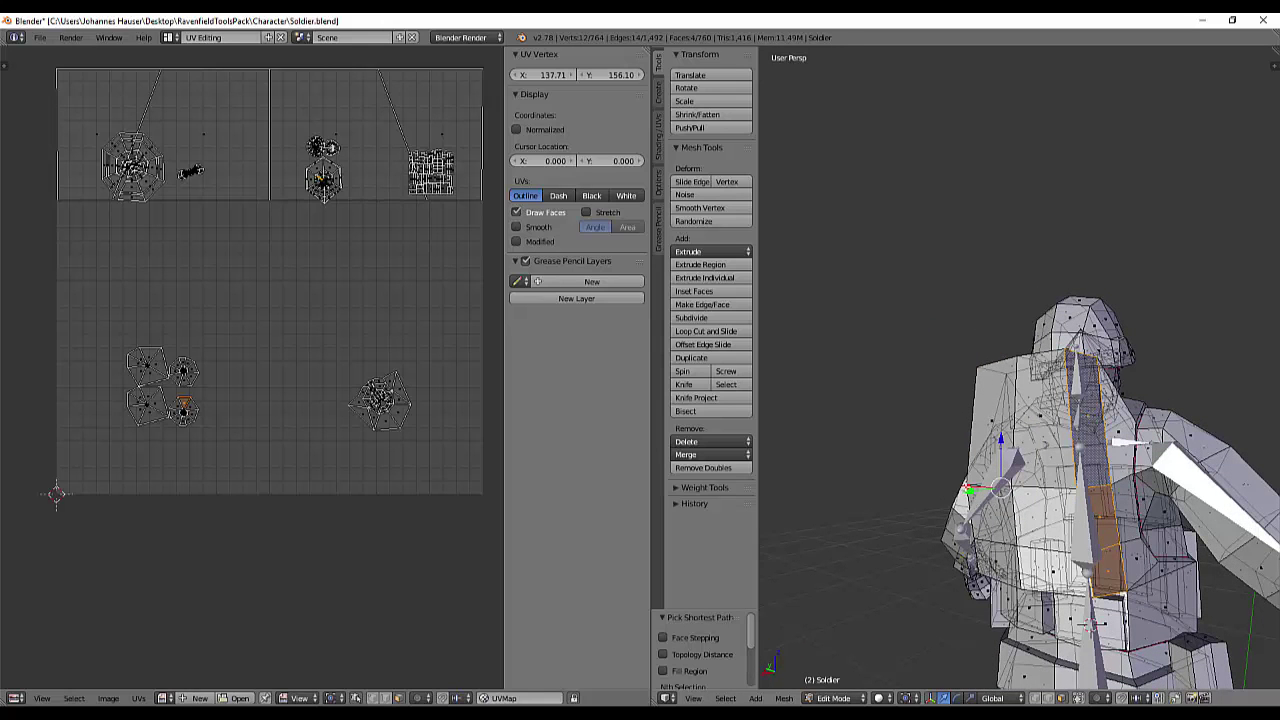
left_click_drag(967, 487, 977, 485)
- Select the three faces on the opposite side of the back block and shift them by about 0.032 along the X axis
mouse_move(1122, 498)
middle_mouse_down()
mouse_move(955, 488)
mouse_move(1130, 517)
middle_mouse_up()
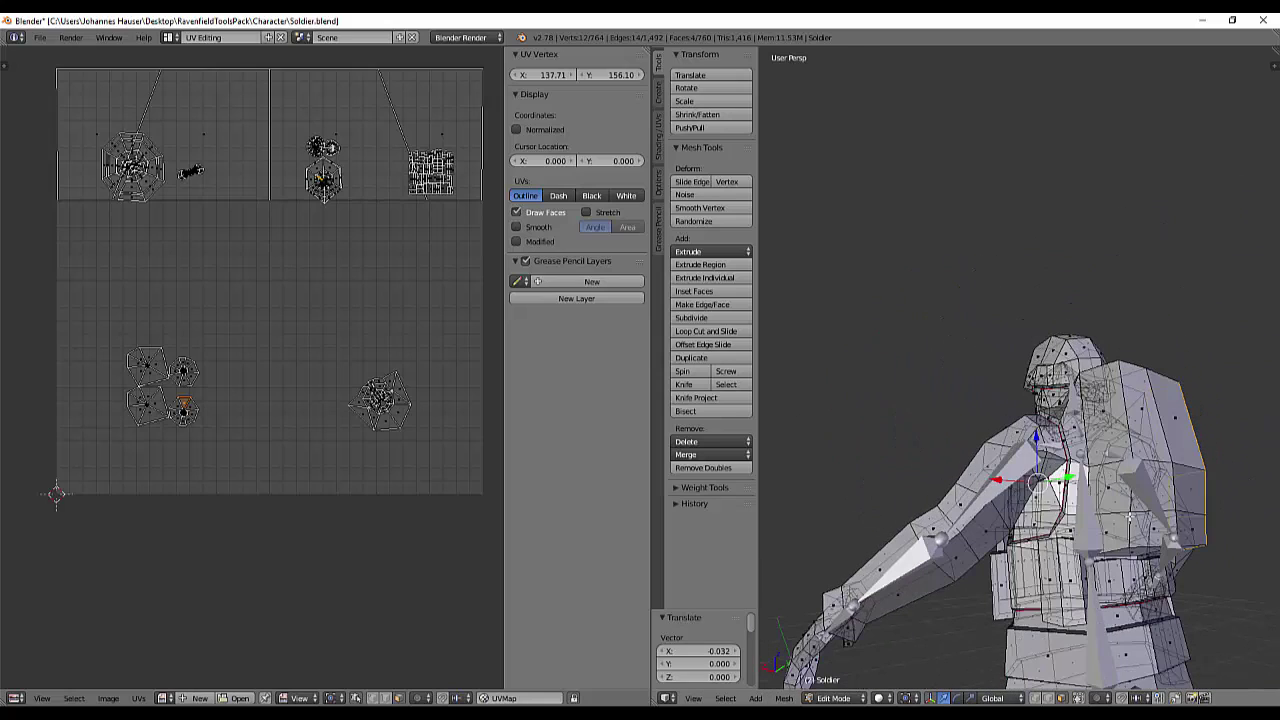
right_click(1108, 530)
right_click(1105, 485, "ctrl")
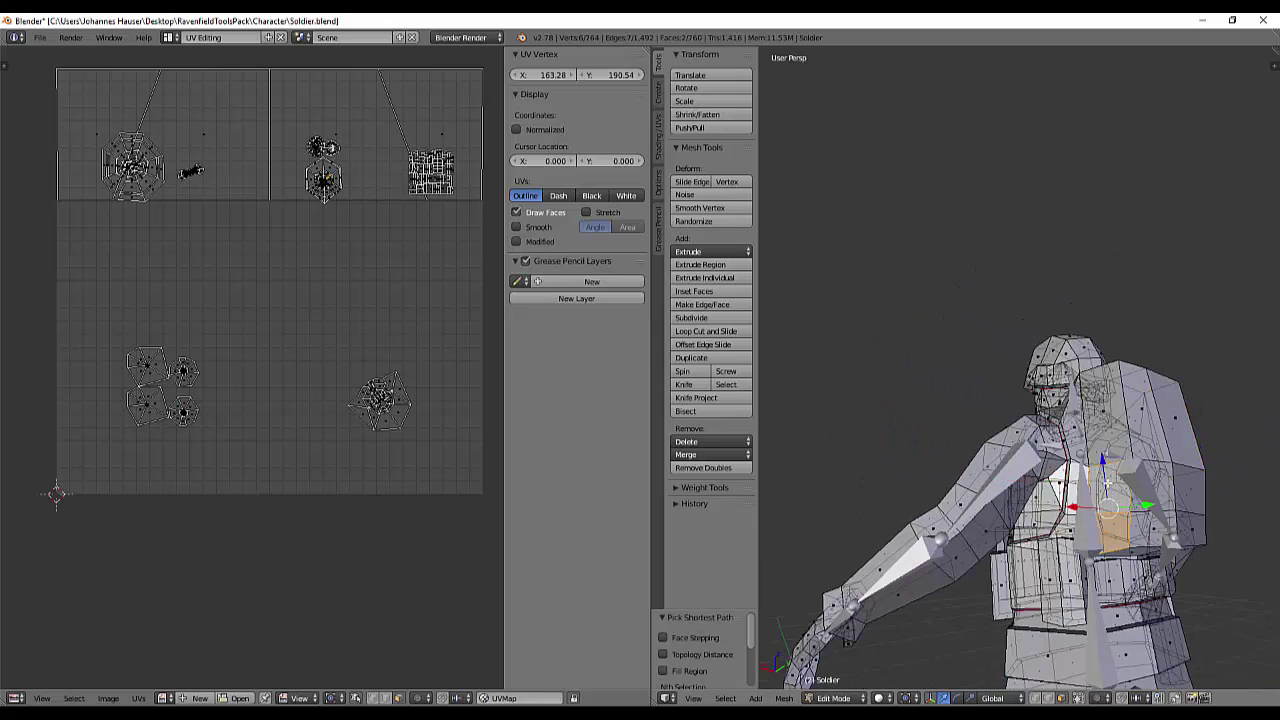
right_click(1098, 404, "ctrl")
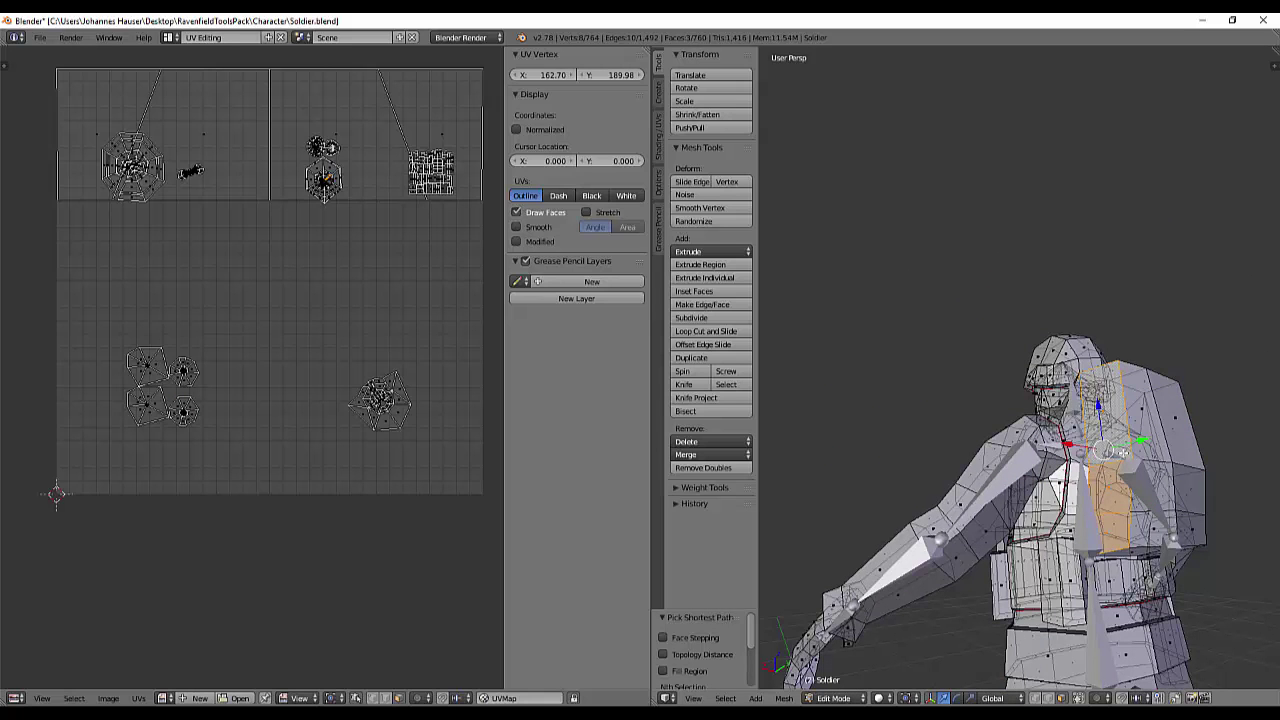
key("g")
key("x")
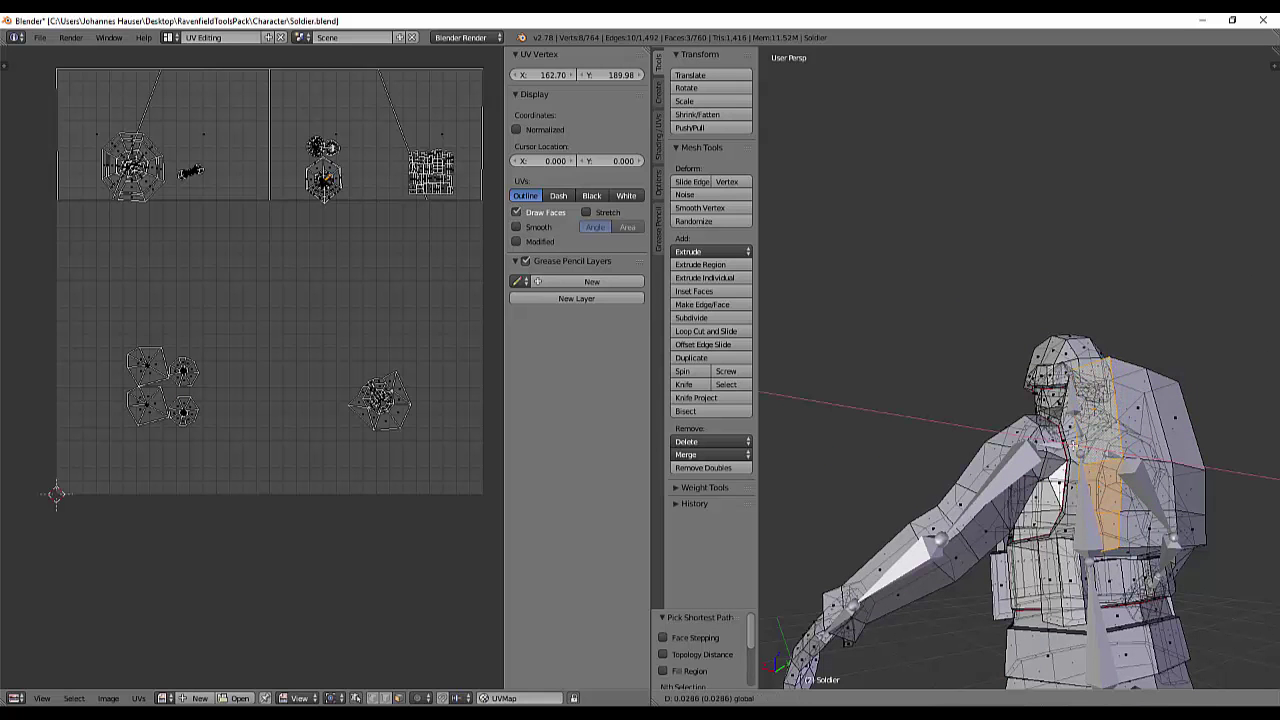
left_click(1077, 446)
middle_click_drag(1077, 448, 836, 520)
middle_click_drag(1002, 516, 967, 471)
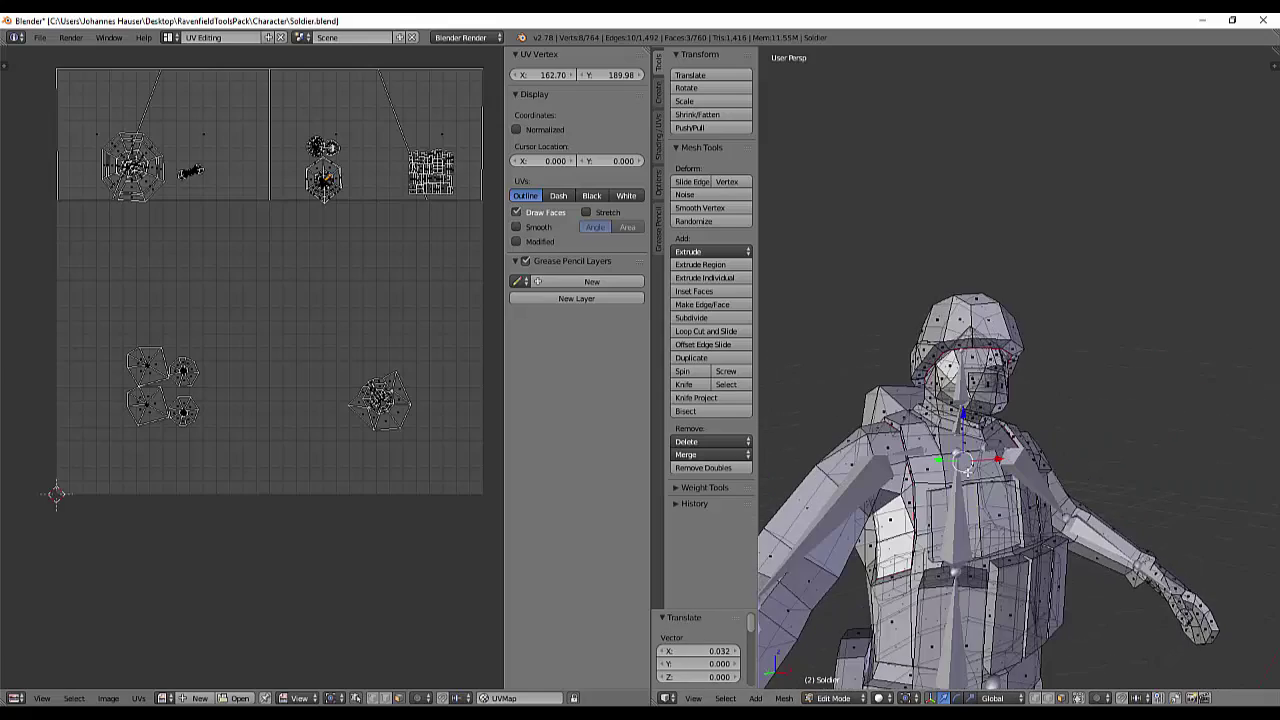
- Try to extrude the face on the underside of the helmet's rim, at the side of the head
scroll(967, 470, "up", 7)
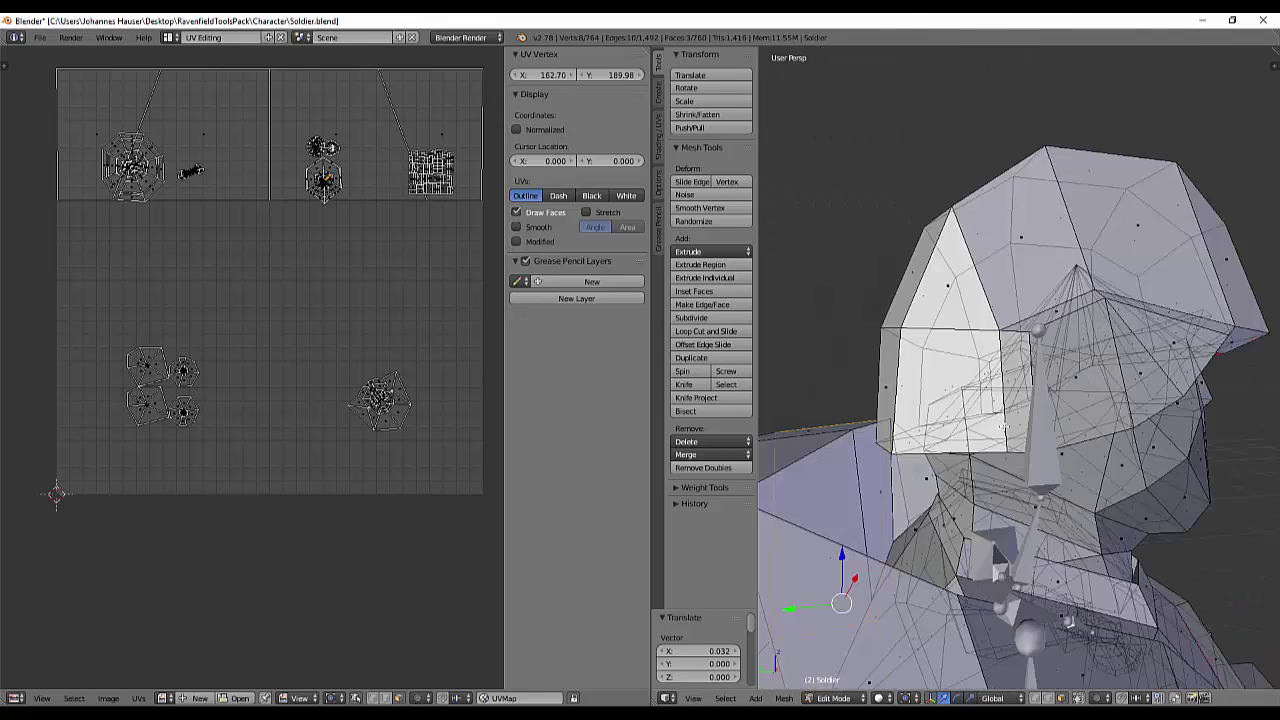
middle_click_drag(1003, 427, 810, 310)
right_click(800, 308)
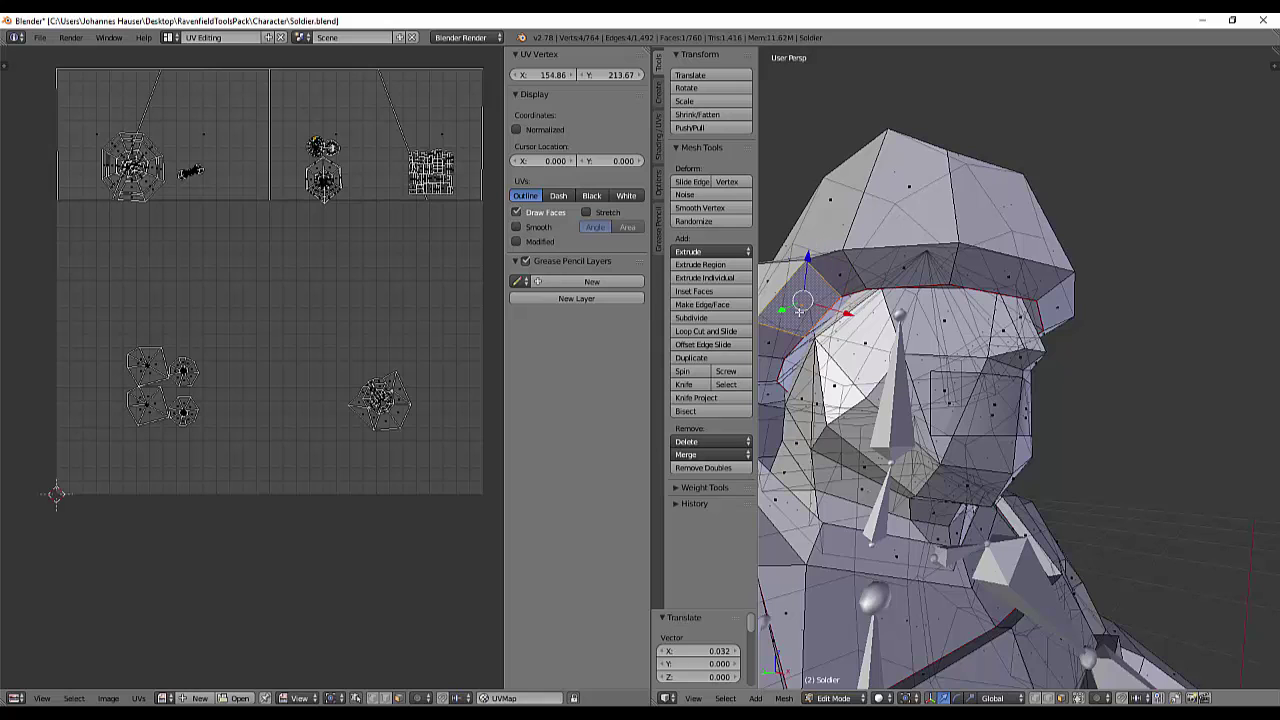
middle_click_drag(813, 312, 884, 347)
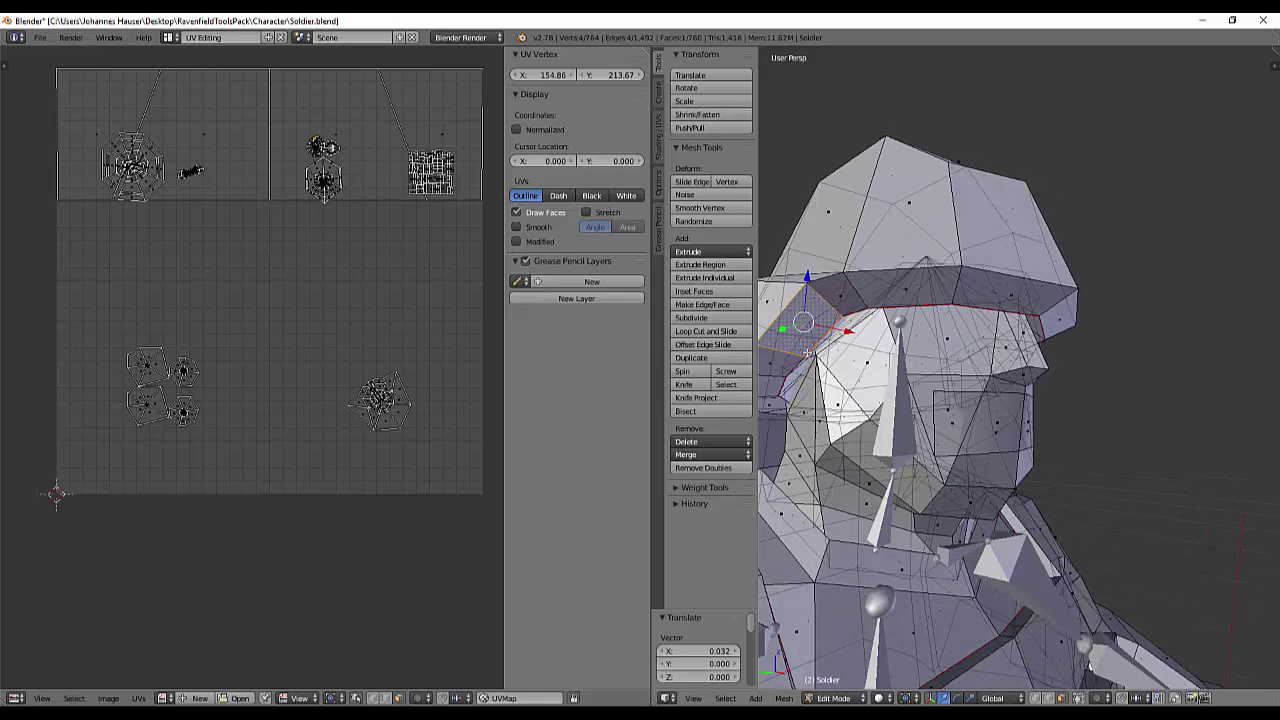
key("e")
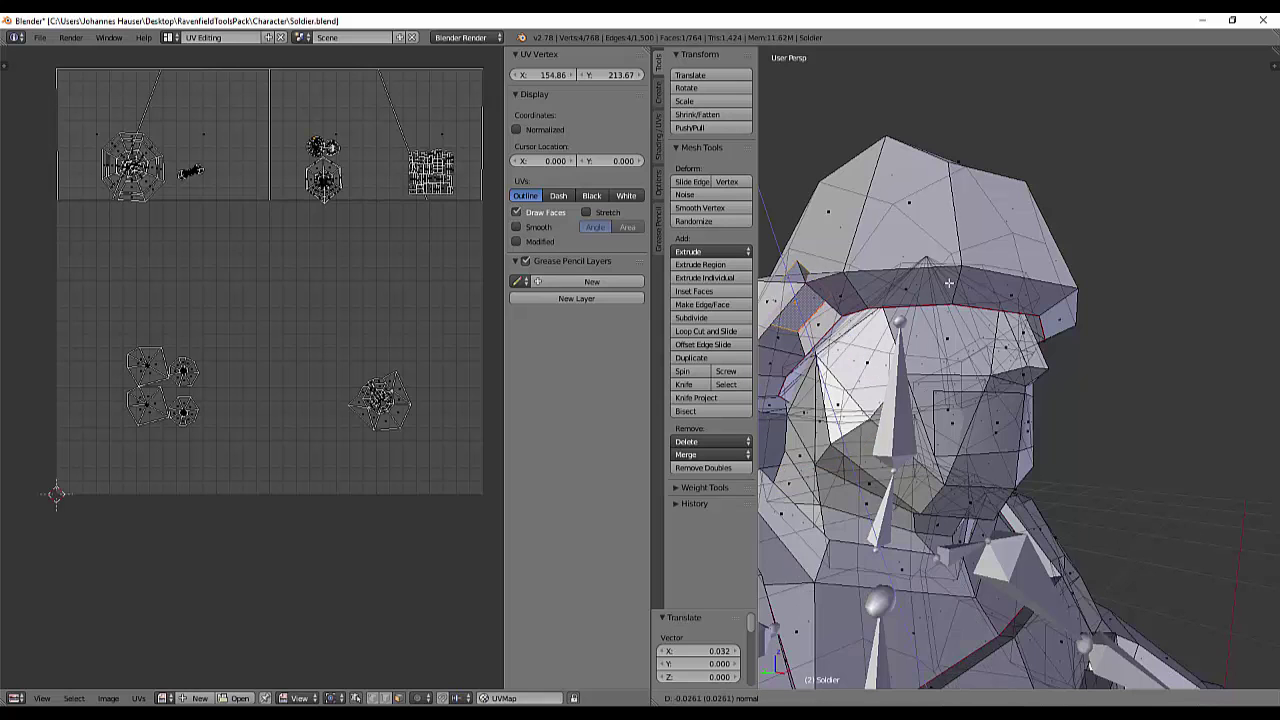
right_click(1033, 446)
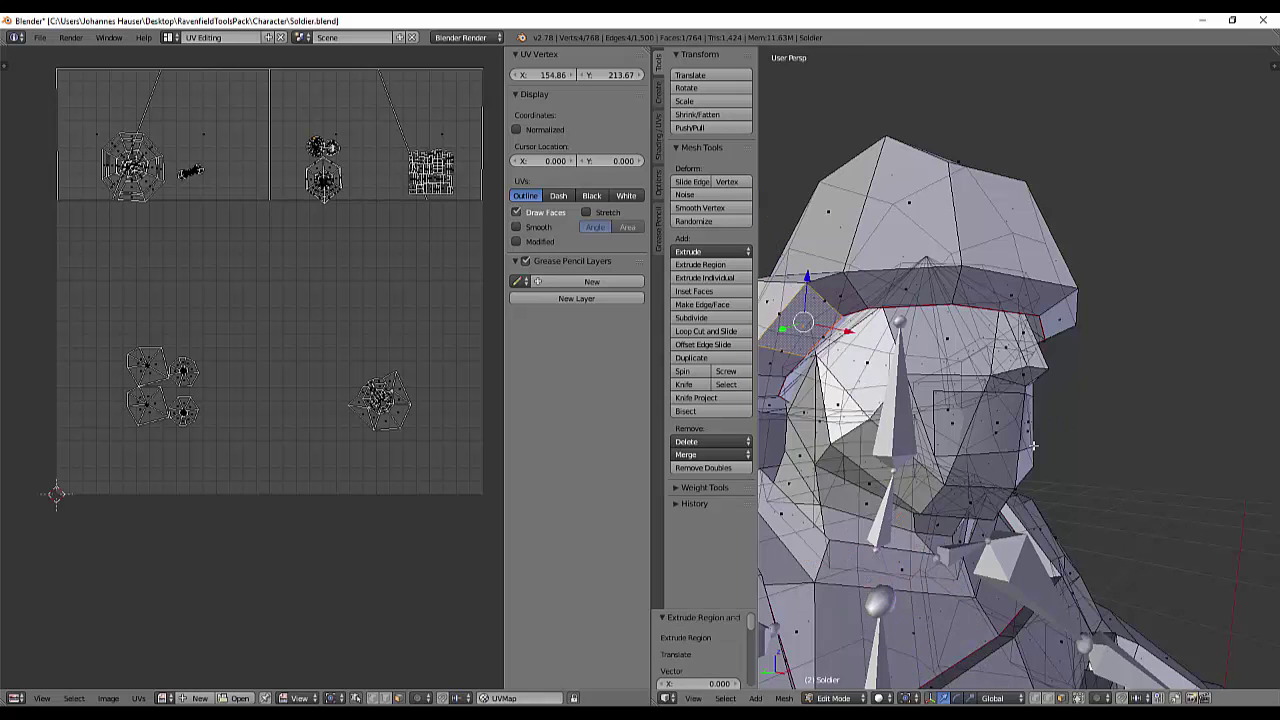
- Extrude the neighbouring underside face of the helmet rim downward past the cheek to form a strap-like strip
right_click(840, 304)
right_click(843, 305)
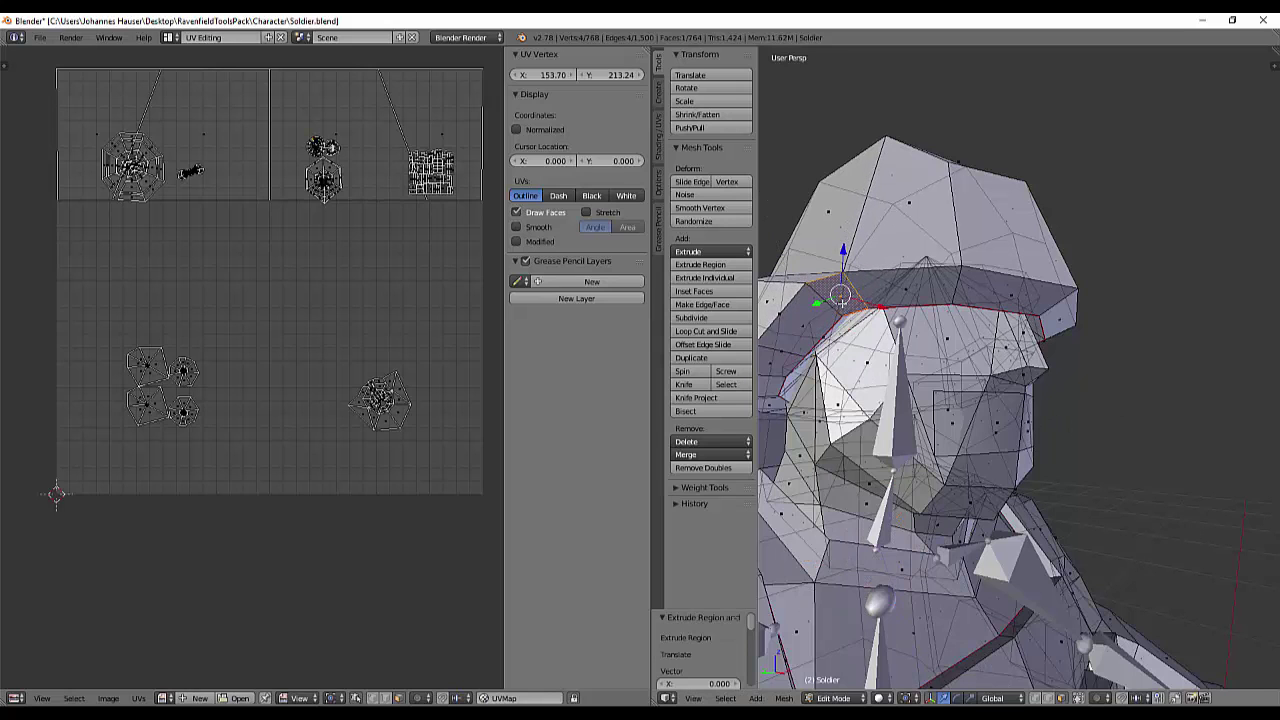
key("e")
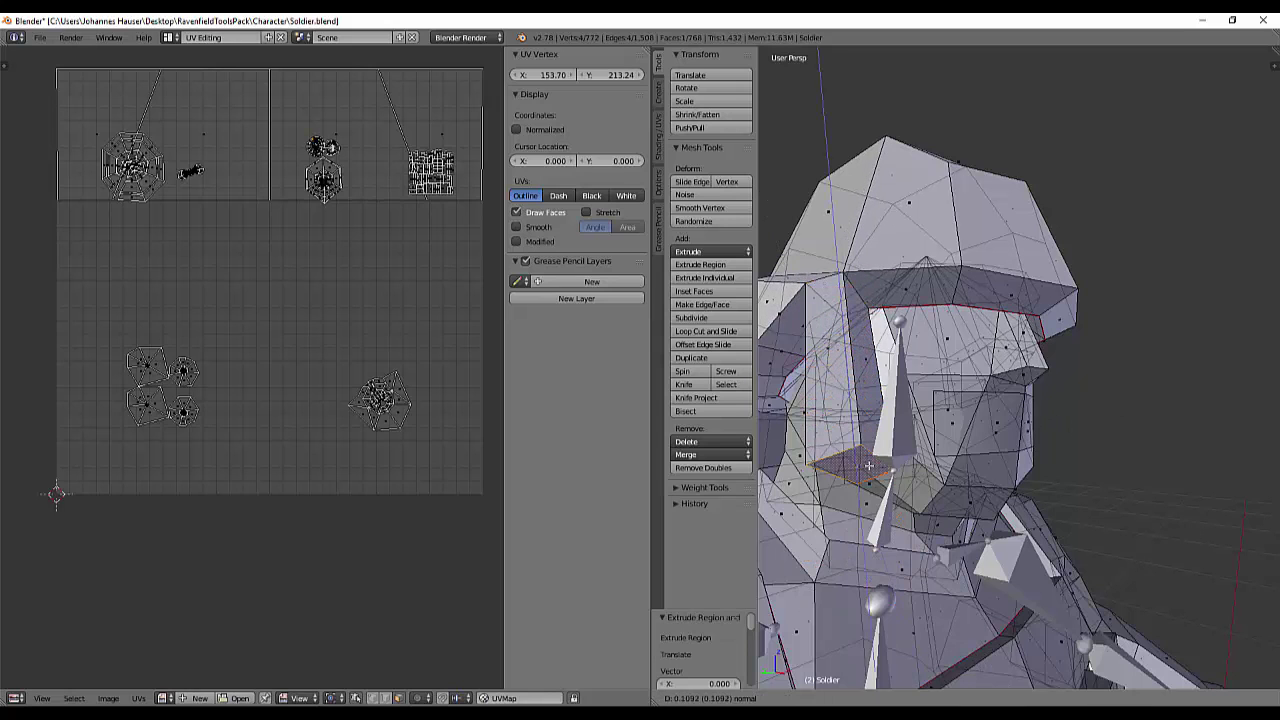
left_click(874, 486)
- Cut an edge loop around the extruded strip and slide it toward the lower end by about -0.72
middle_click_drag(915, 509, 880, 487)
scroll(880, 487, "down", 4)
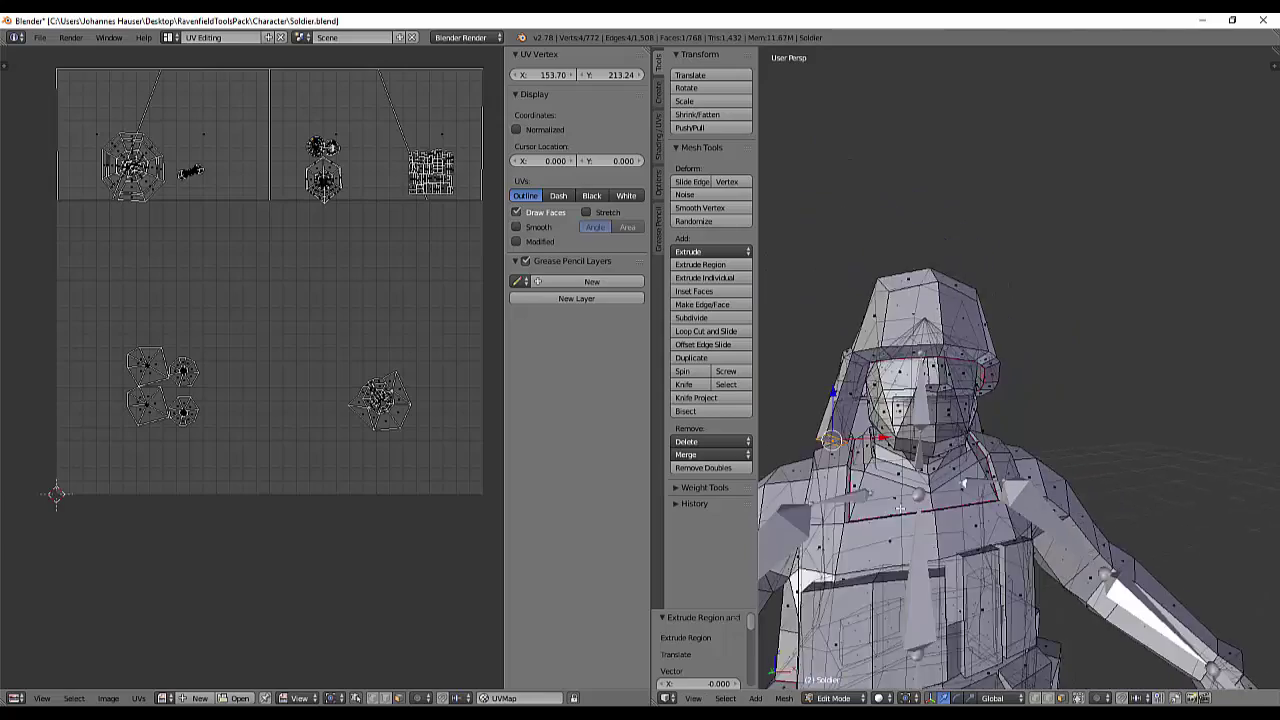
middle_click_drag(973, 463, 813, 458)
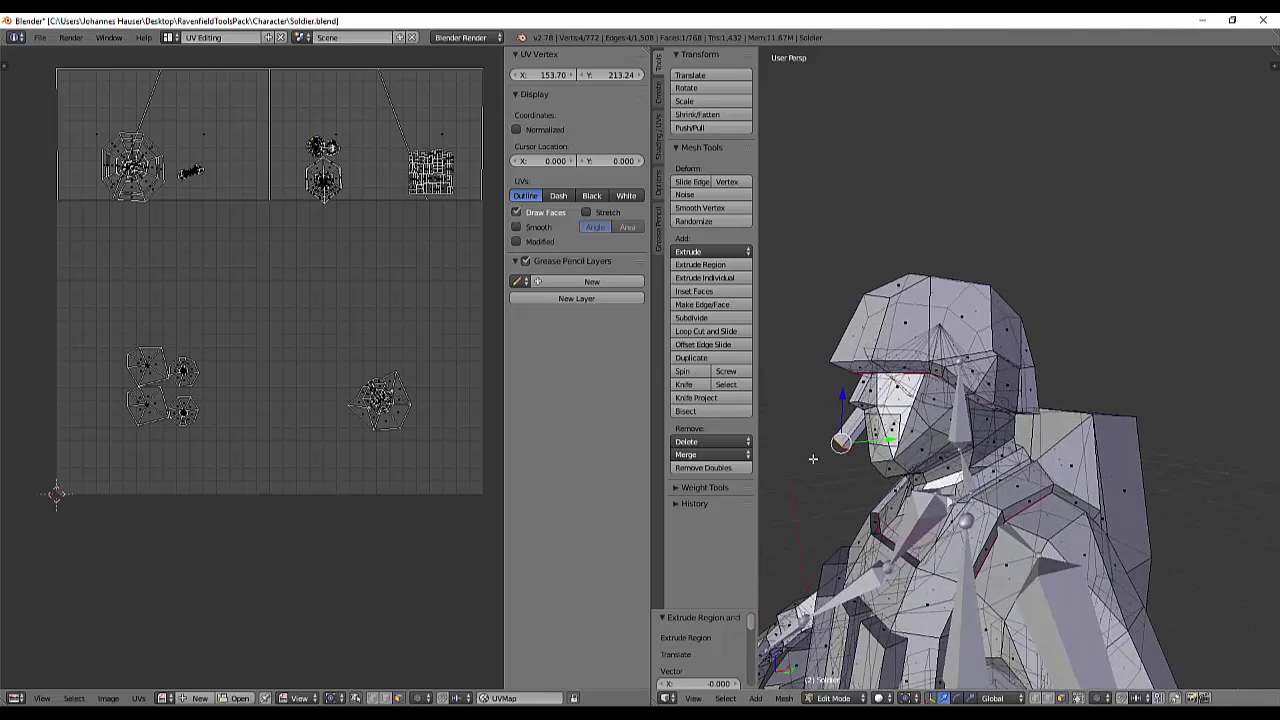
key("ctrl+r")
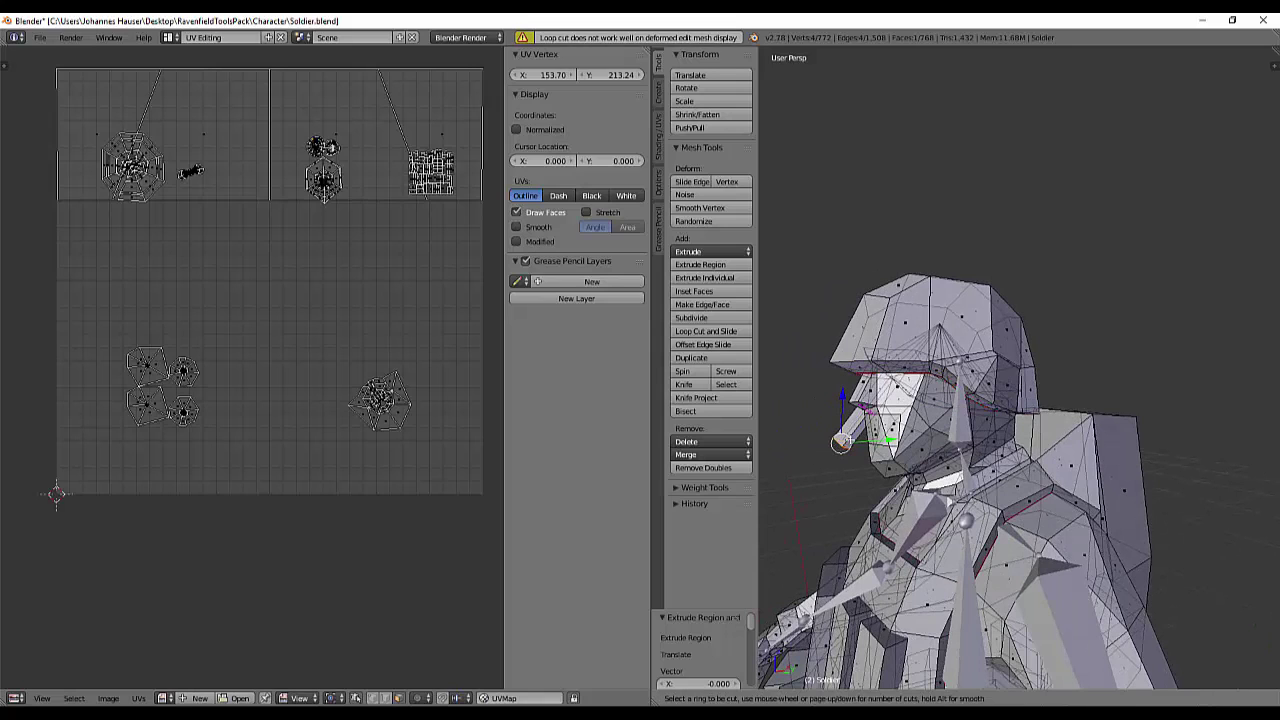
left_click(855, 438)
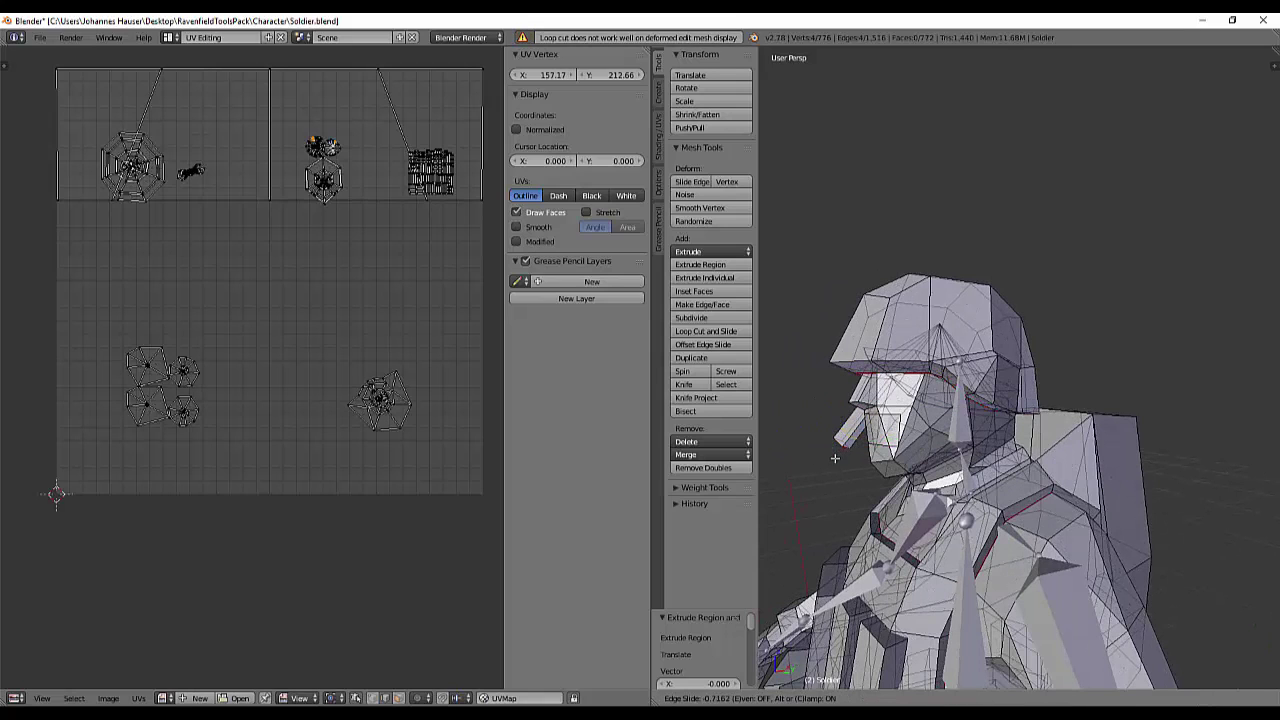
left_click(833, 458)
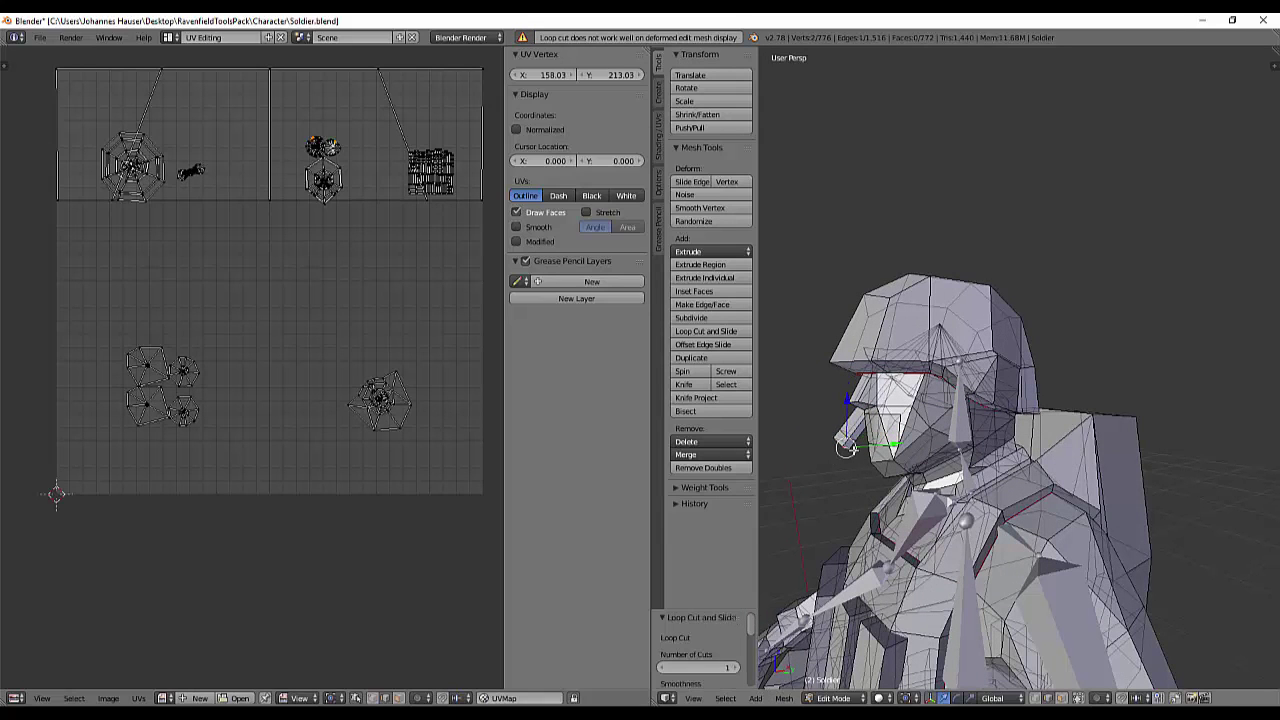
- Extrude a face at the strip's lower end, and undo both that extrusion and the loop cut
scroll(850, 452, "up", 2)
middle_click_drag(797, 497, 828, 549)
left_click(1060, 697)
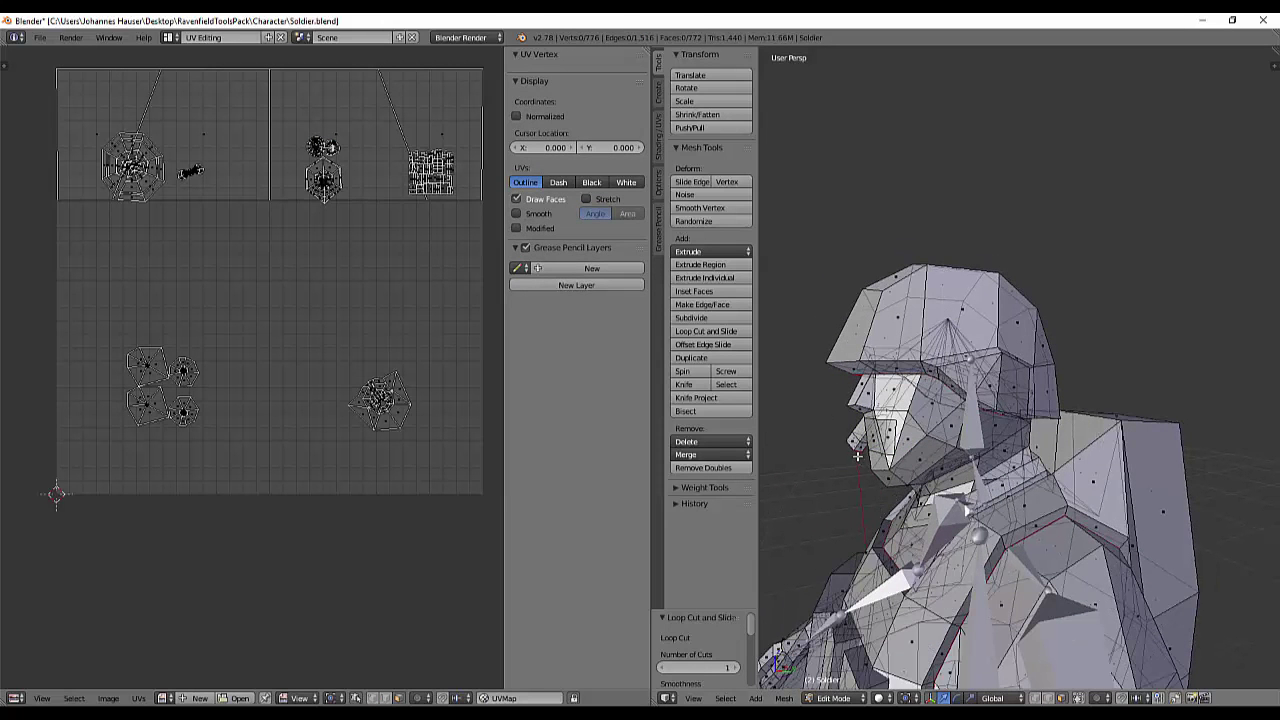
key("g")
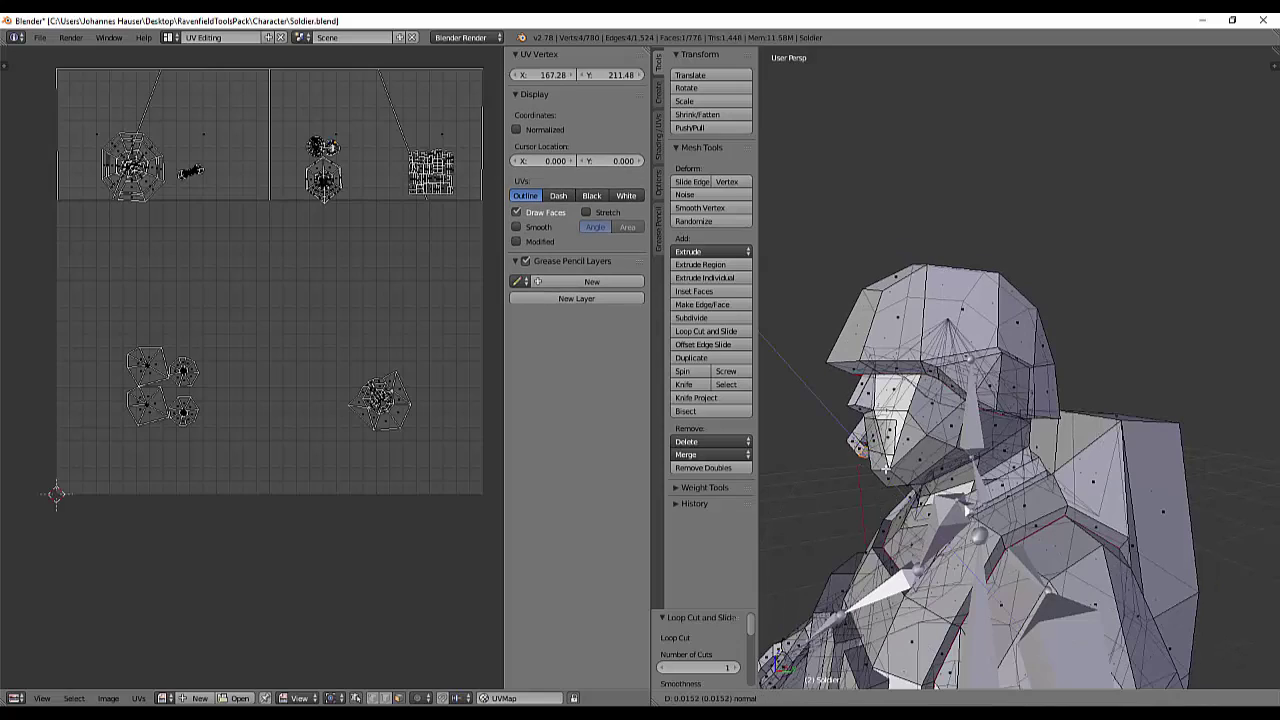
left_click(912, 494)
middle_click_drag(912, 494, 1075, 495)
key("ctrl+z")
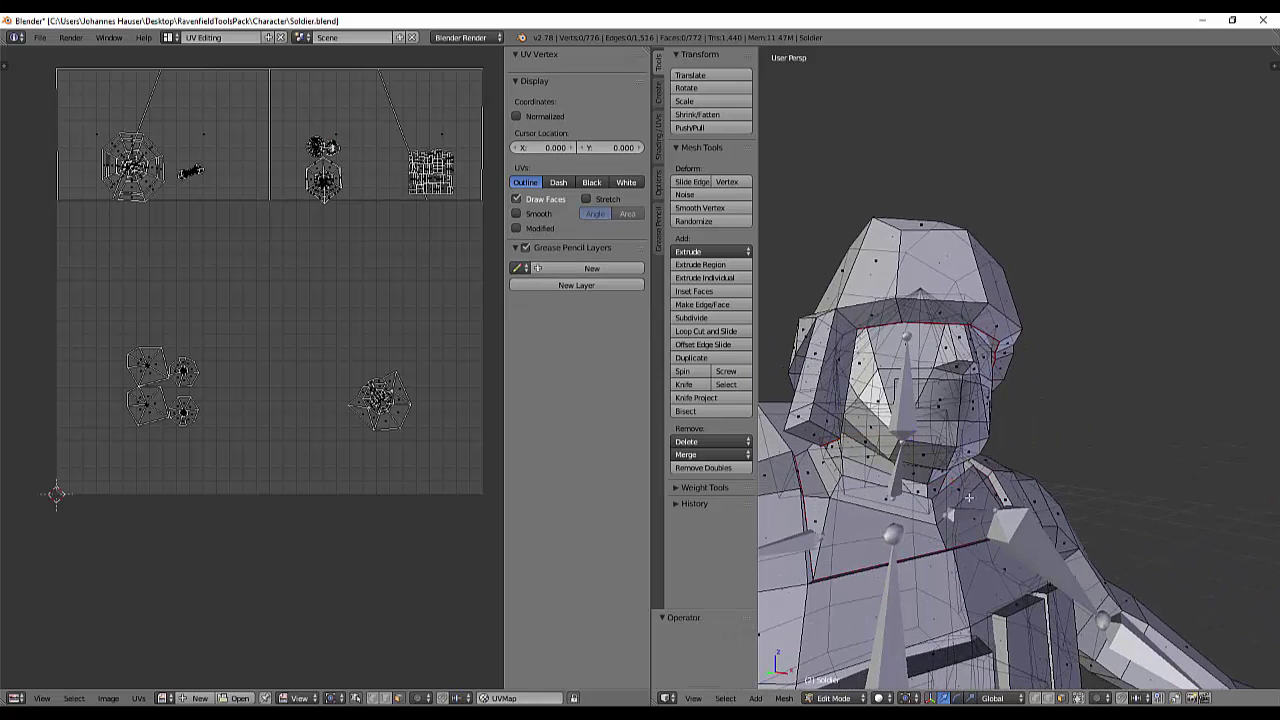
right_click(890, 488)
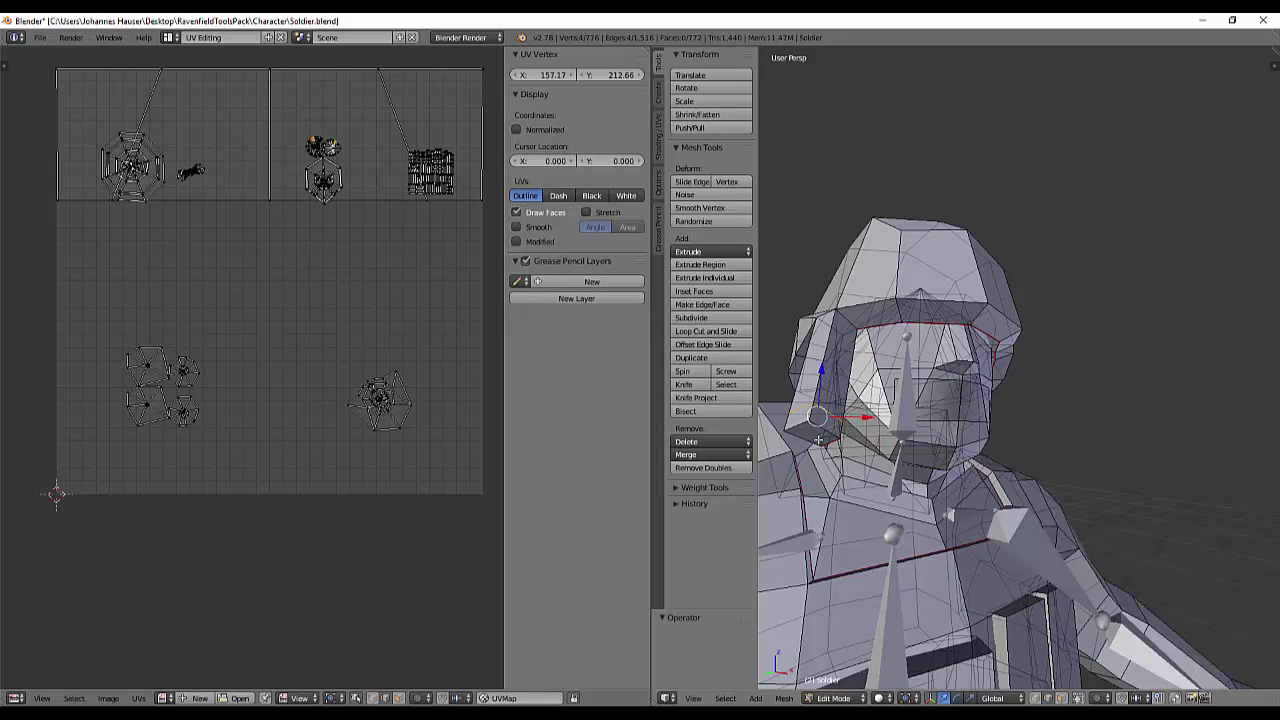
key("ctrl+z")
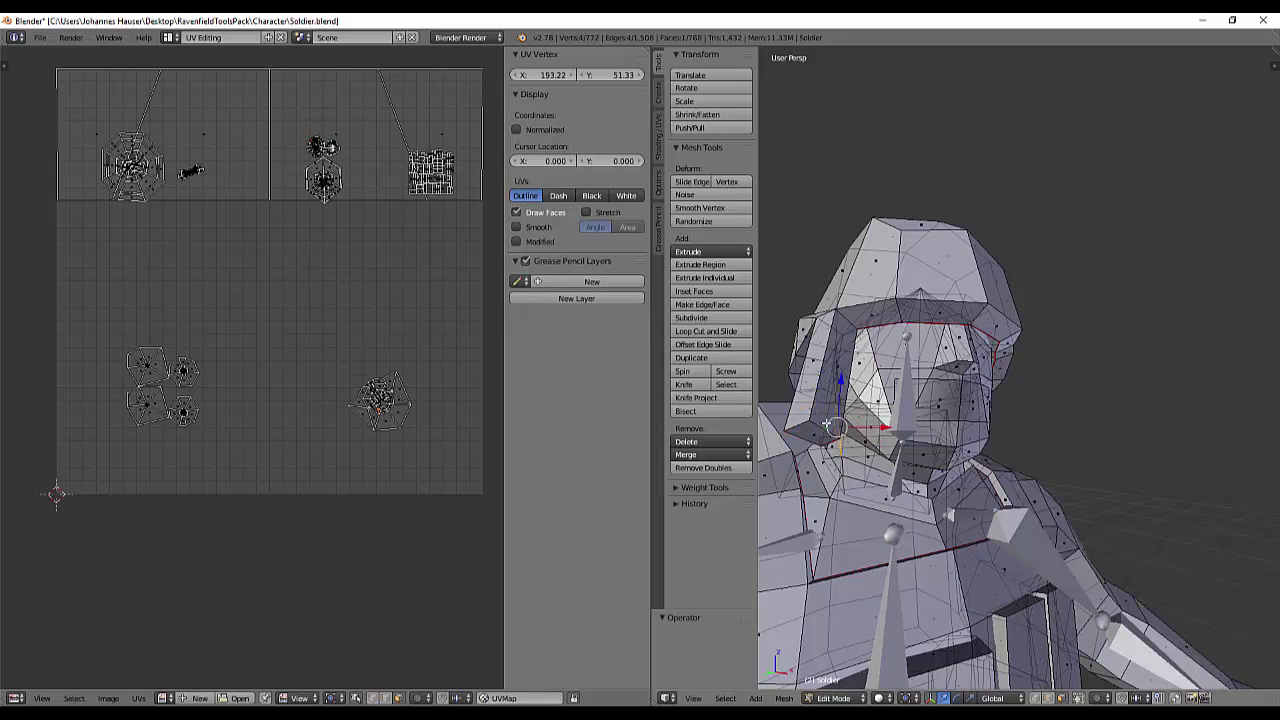
- Cut an edge loop around the helmet strip and slide it close to the lower end by about -0.84
middle_click_drag(840, 450, 808, 442)
key("ctrl+r")
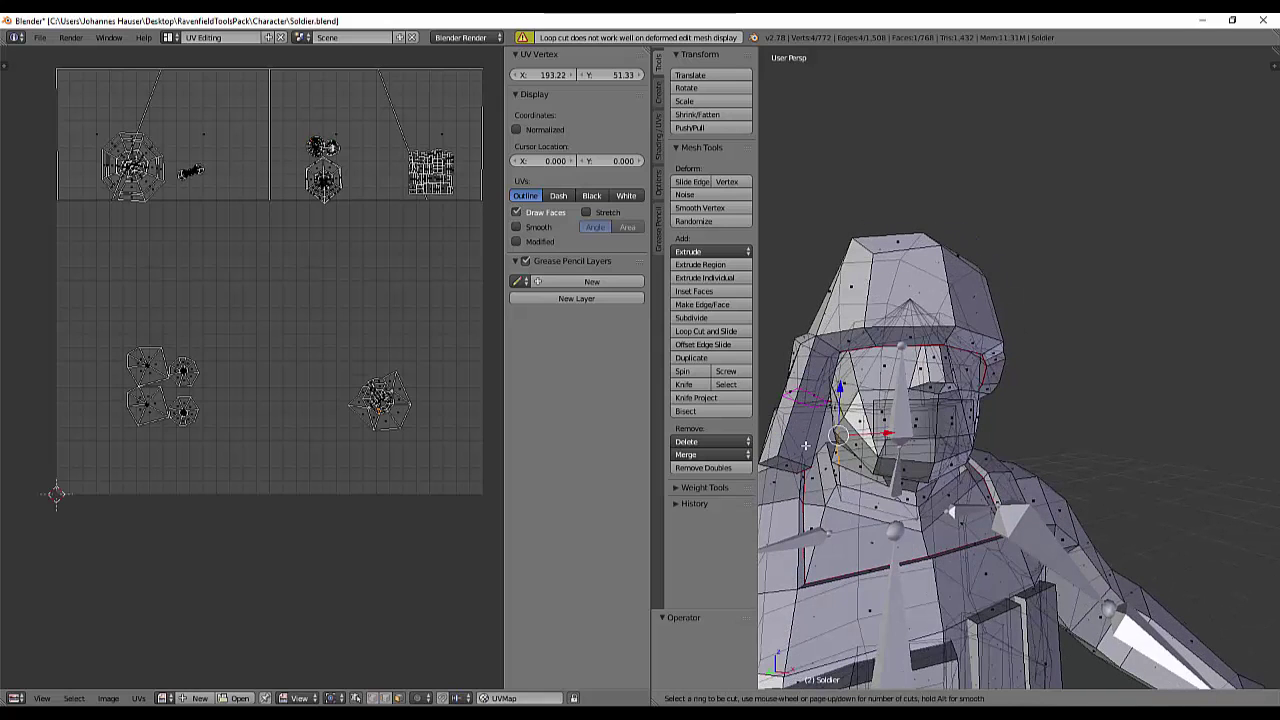
left_click(808, 442)
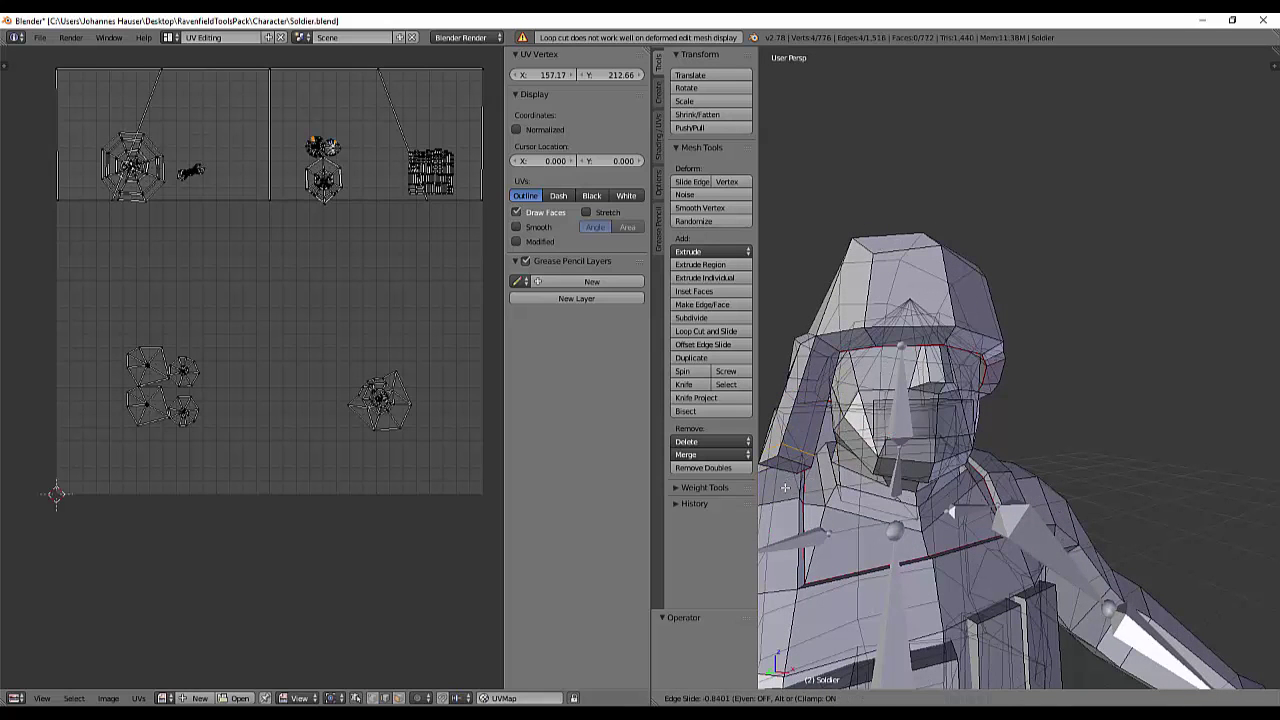
left_click(788, 483)
middle_click_drag(845, 462, 910, 478)
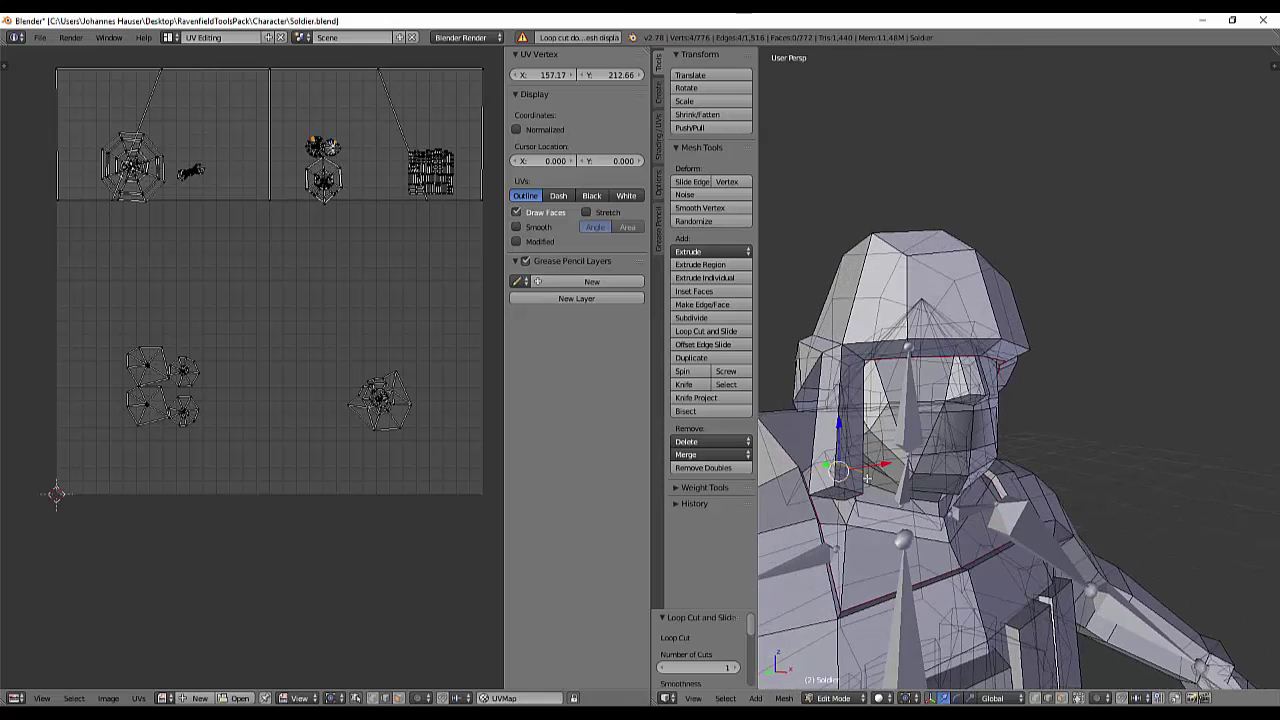
- In face selection mode, extrude the small side face below the new loop at the strip's lower end
left_click(1062, 699)
right_click(868, 448)
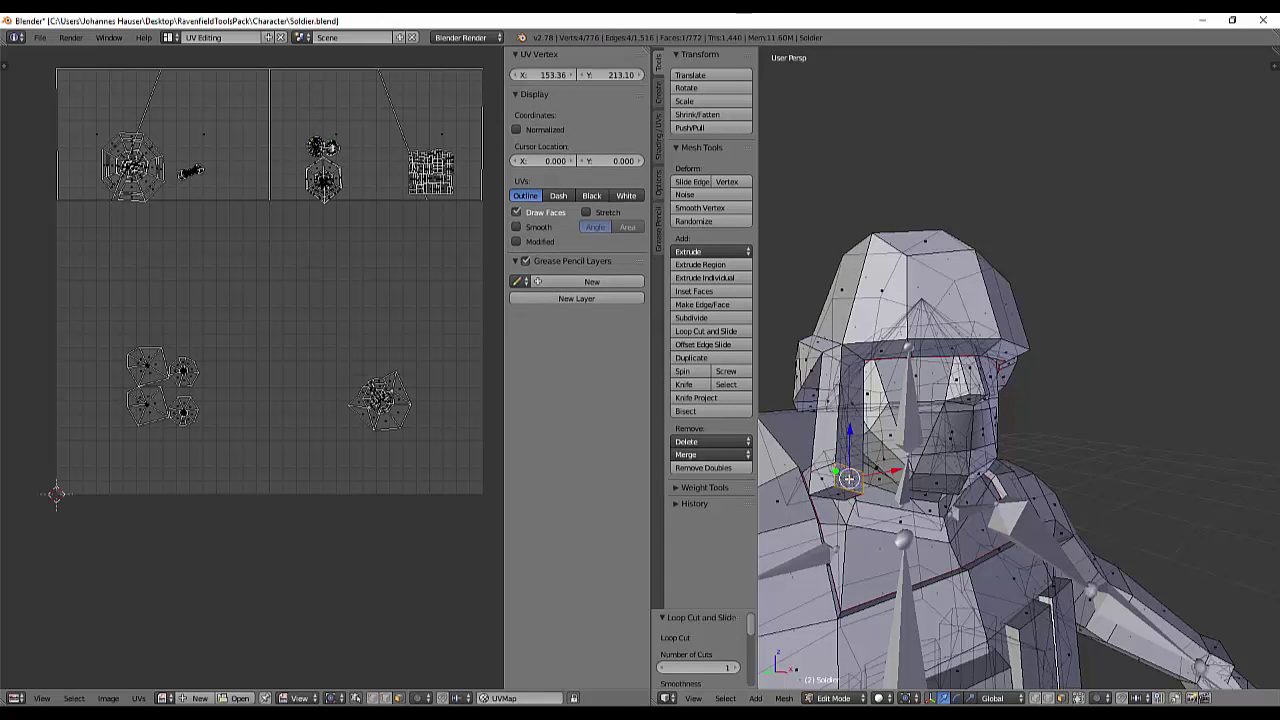
key("e")
left_click(950, 437)
- Try to select the faces of the band across the soldier's mouth
middle_click_drag(951, 438, 890, 497)
scroll(907, 534, "up", 4)
right_click(841, 531)
right_click(897, 526)
right_click(829, 544)
scroll(890, 515, "down", 2)
scroll(890, 515, "up", 3)
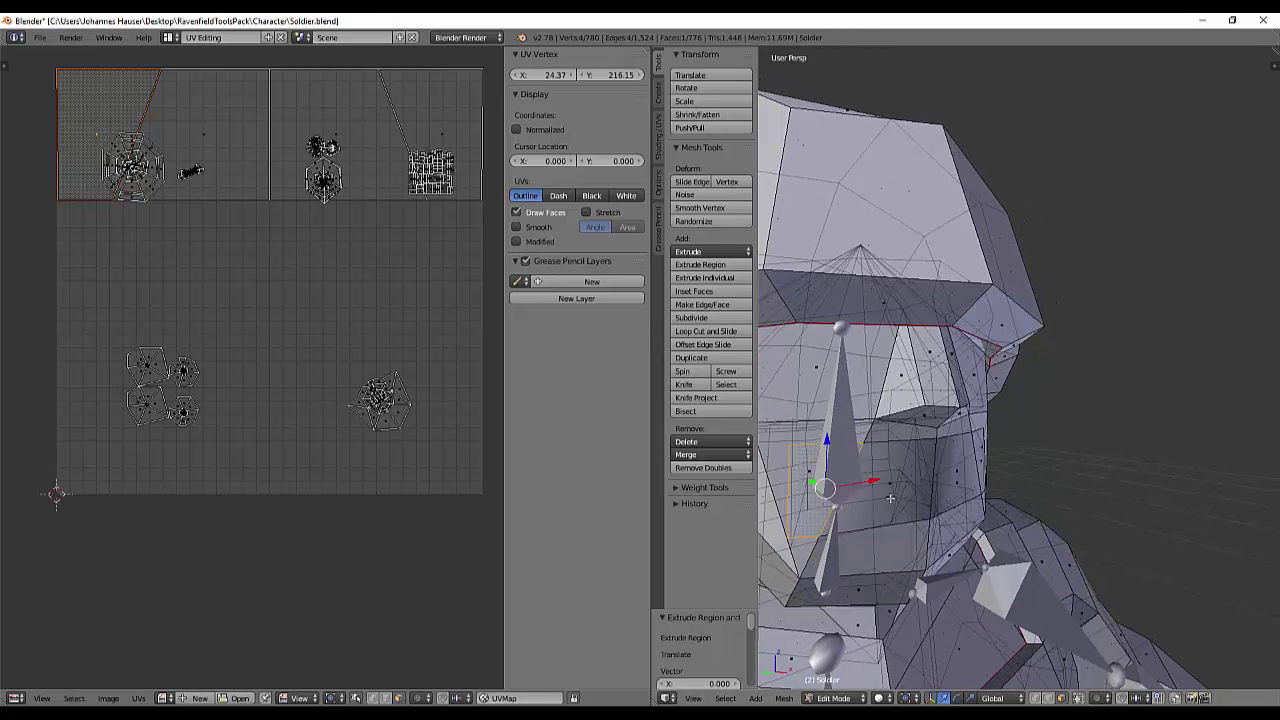
left_click(887, 497, "ctrl")
left_click(893, 497)
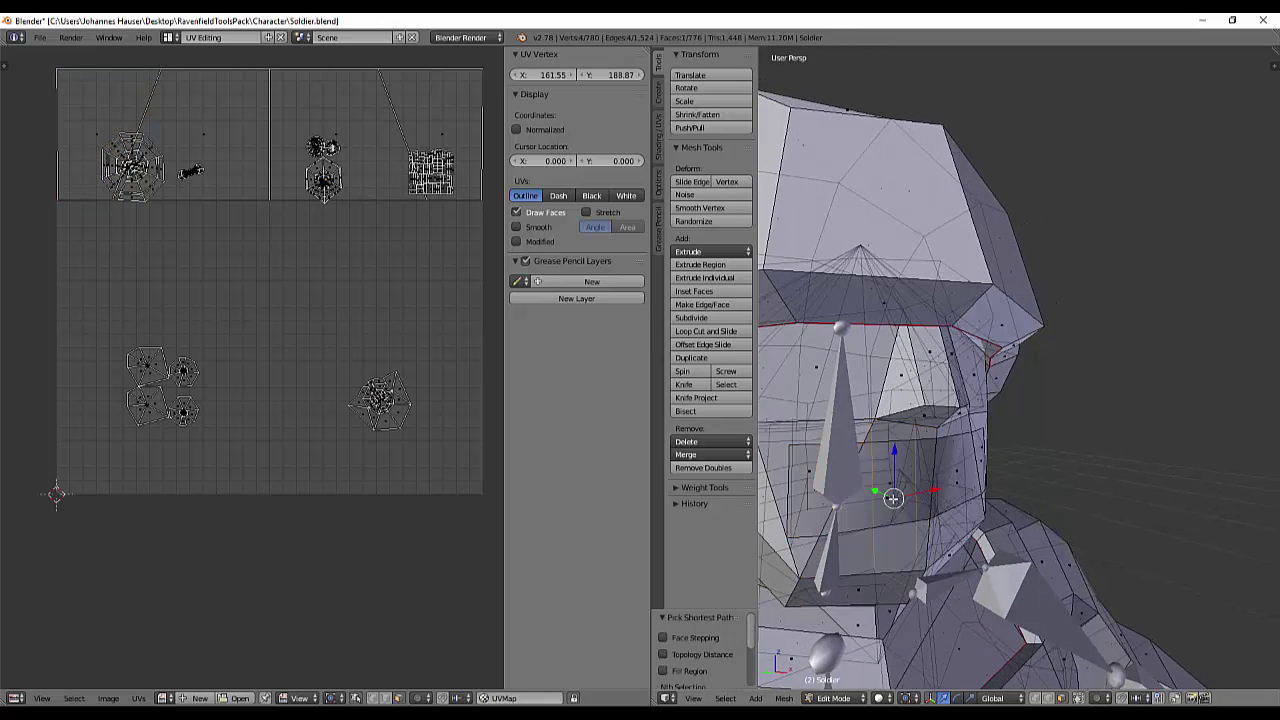
- Select the four adjoining faces of the band across the mouth and shift them by about 0.021 along the Y axis
middle_click_drag(895, 493, 968, 463)
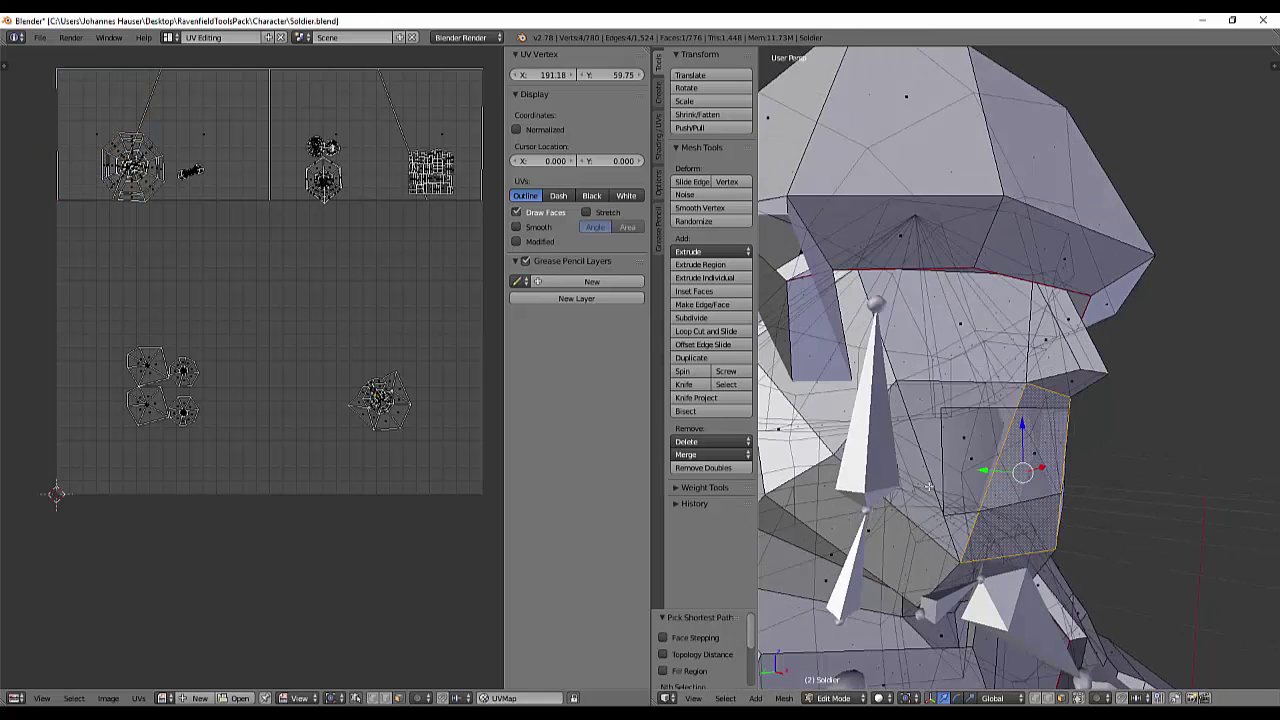
right_click(969, 461)
left_click(1033, 457, "ctrl")
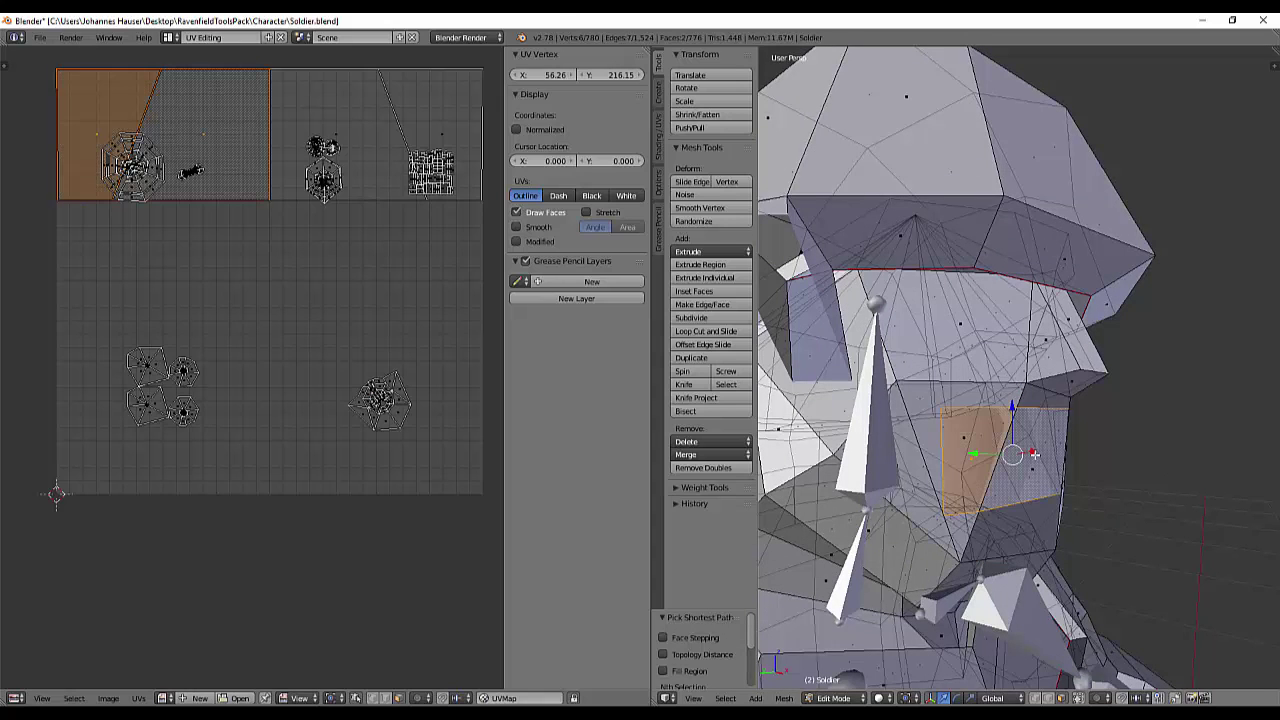
middle_click_drag(1035, 453, 915, 459)
left_click(913, 459, "ctrl")
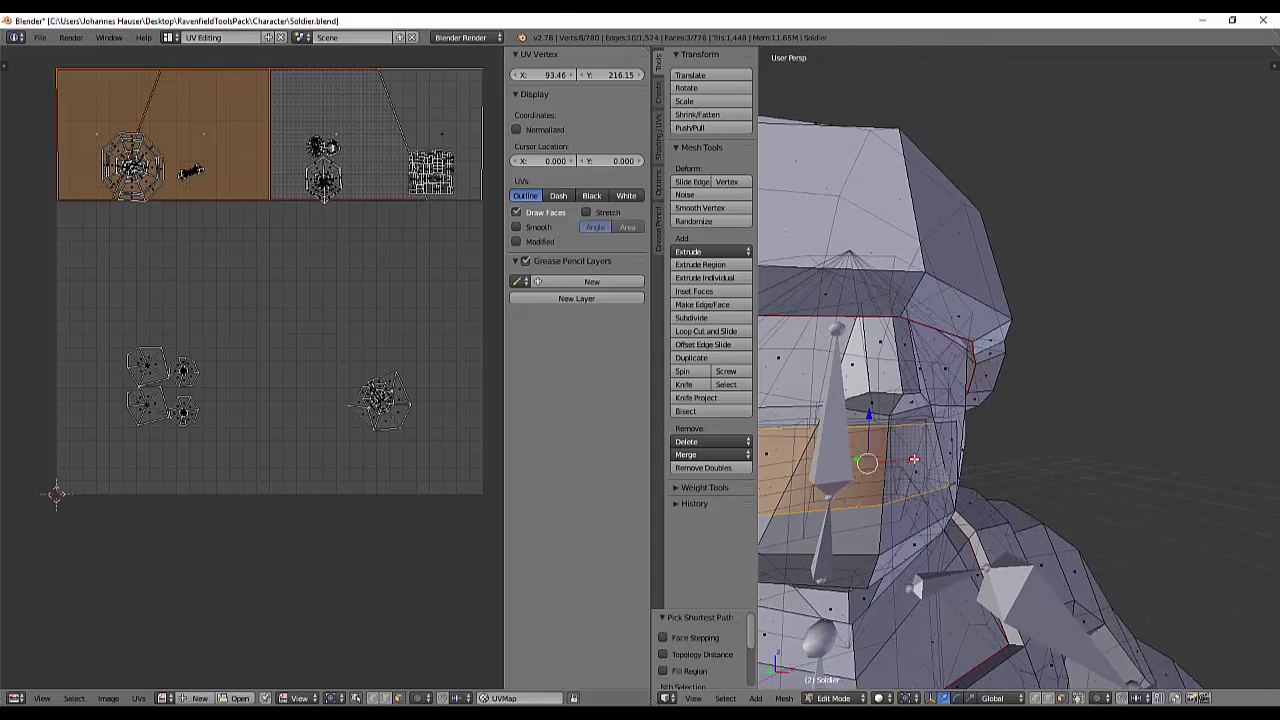
left_click(948, 453, "ctrl")
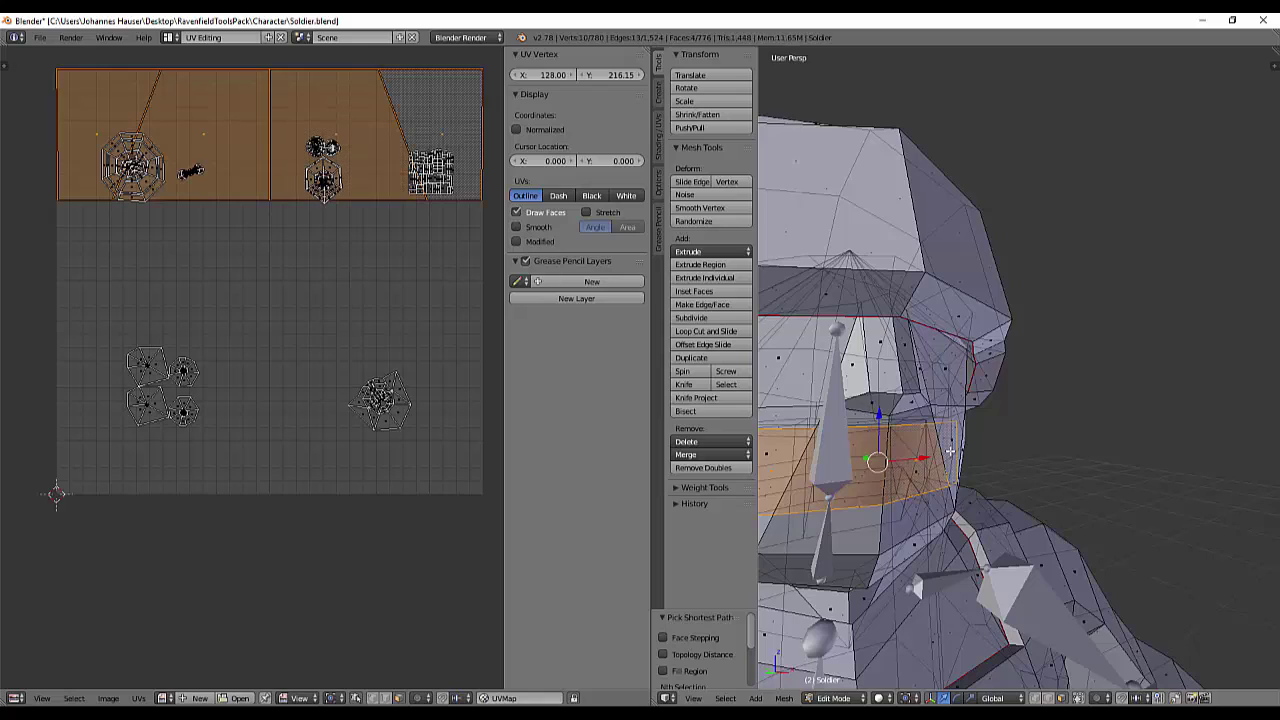
middle_click_drag(948, 453, 943, 488)
left_click_drag(963, 481, 934, 476)
scroll(1117, 480, "down", 4)
middle_click_drag(1117, 480, 1011, 441)
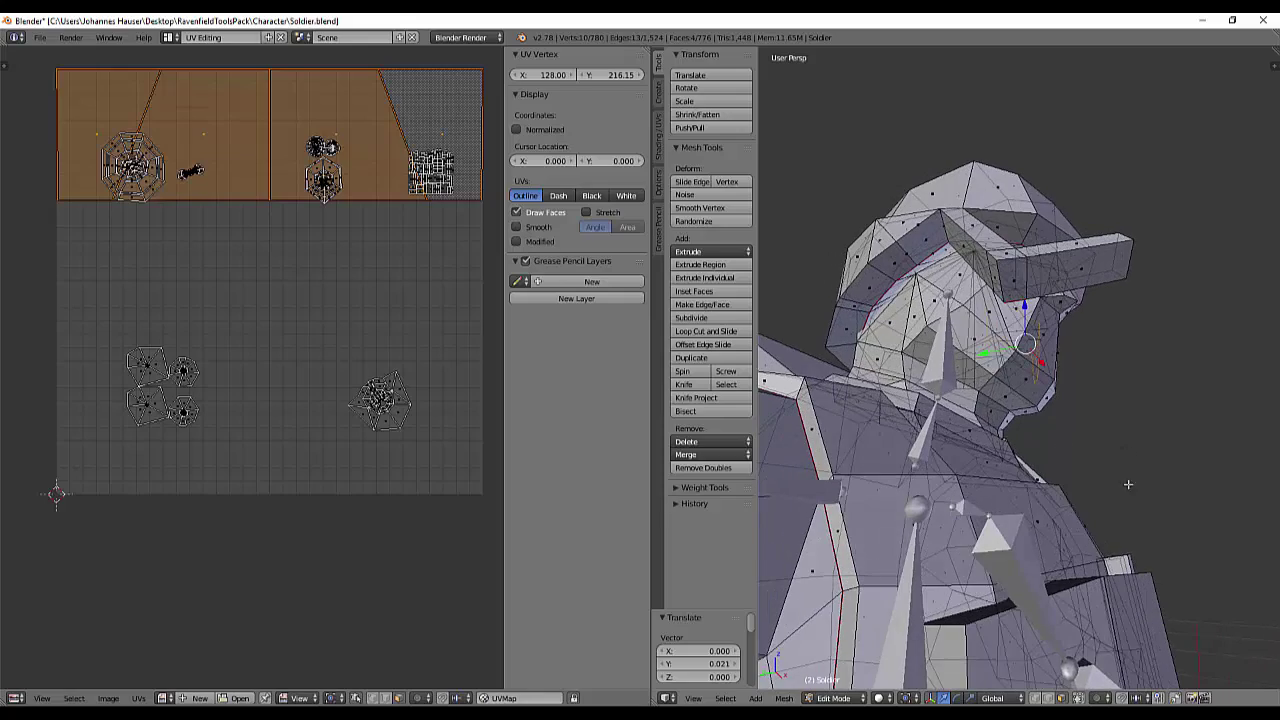
- Select two adjoining faces at the toe of one boot and raise them by about 0.043 along the Z axis
middle_click_drag(1128, 484, 943, 416)
scroll(1050, 470, "down", 5)
scroll(945, 440, "down", 7)
middle_click_drag(964, 537, 988, 592)
right_click(1004, 603)
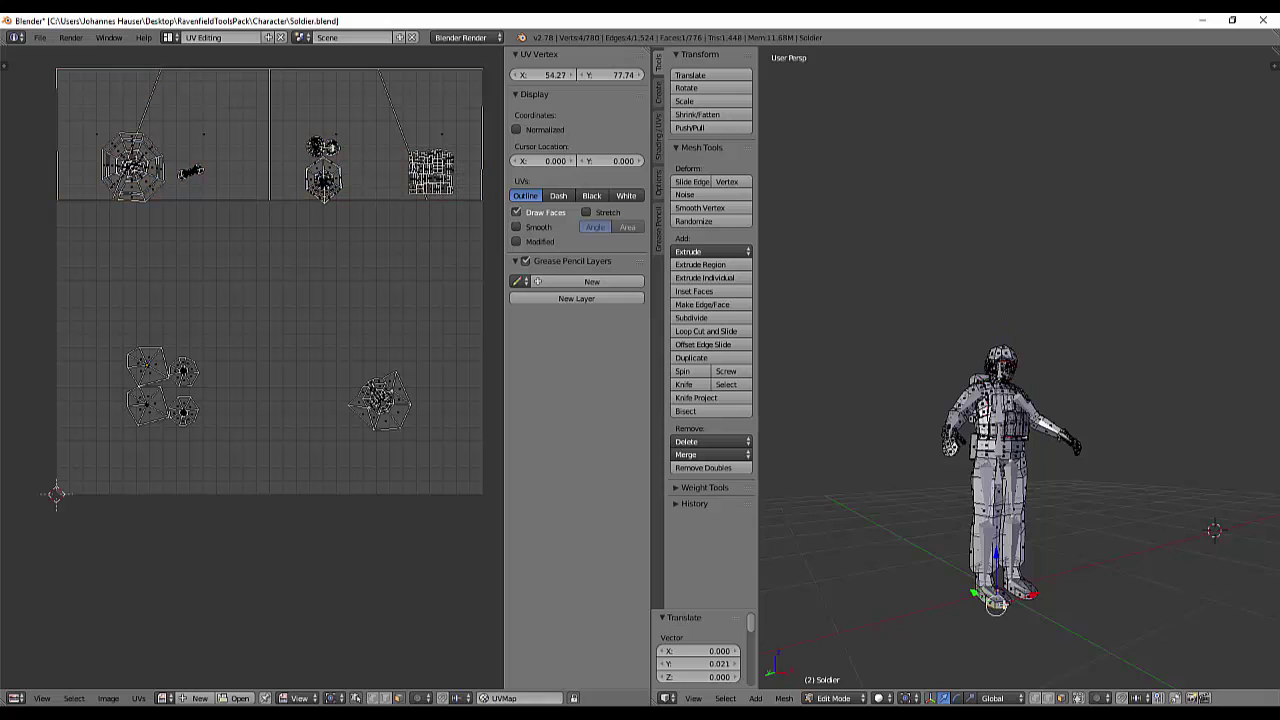
middle_click_drag(980, 553, 969, 577)
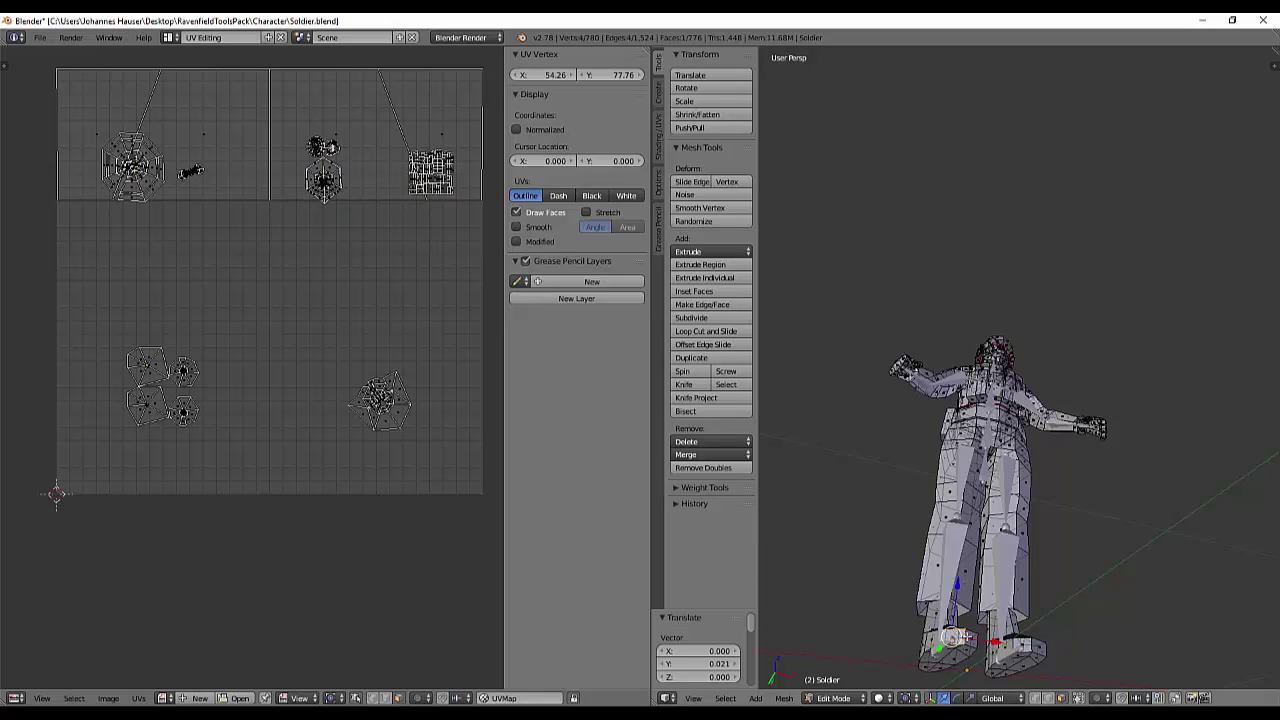
right_click(969, 636, "ctrl")
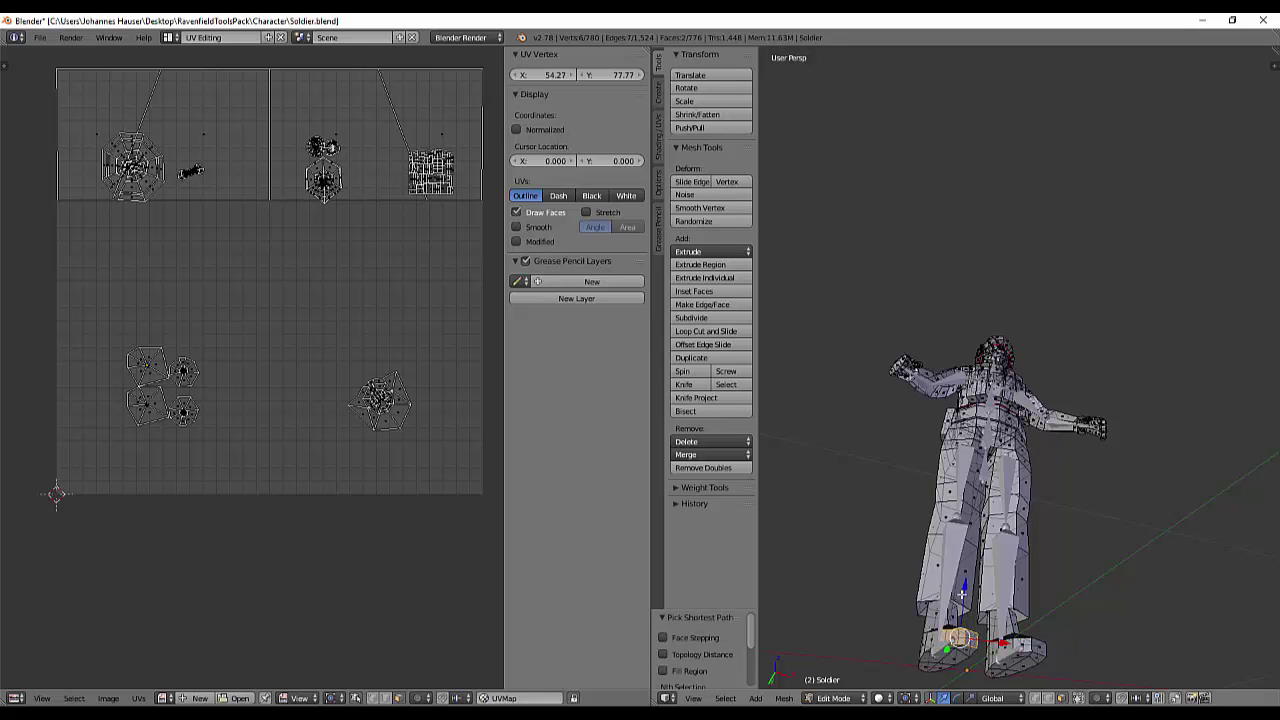
left_click_drag(962, 592, 967, 576)
middle_click_drag(967, 576, 1047, 622)
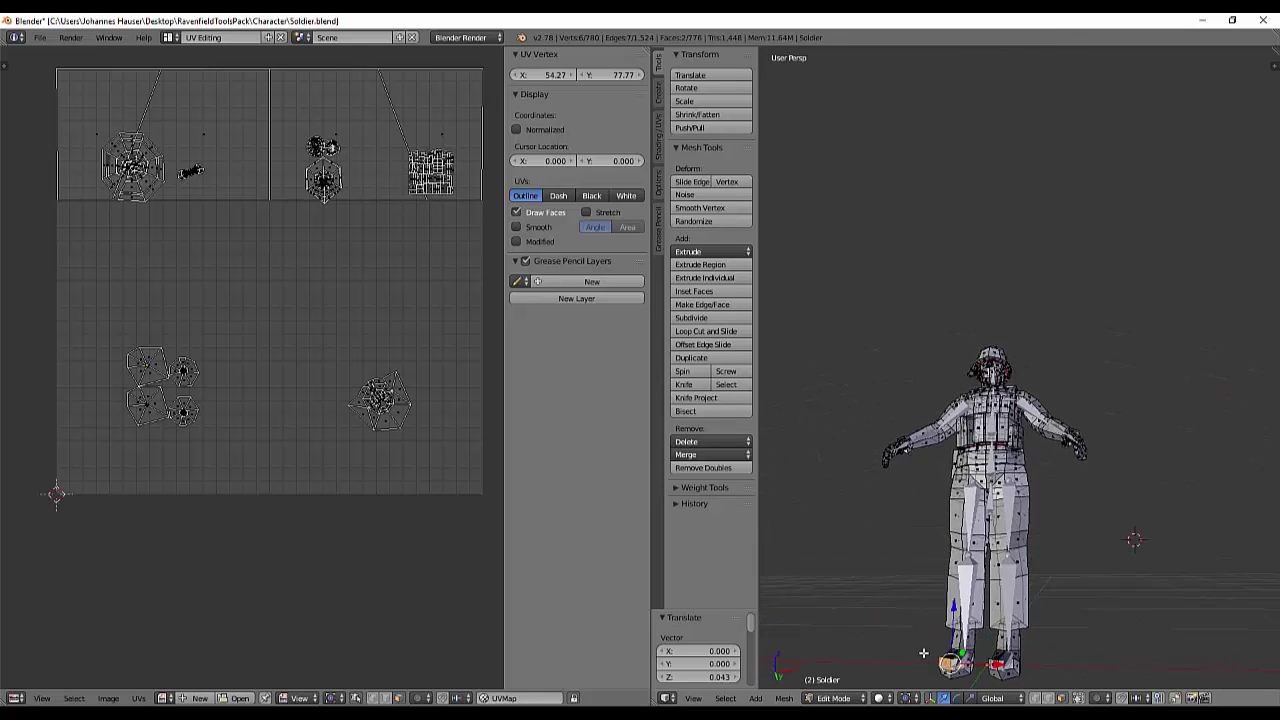
- Select the three adjoining faces along the end of one hand and shift them slightly down along Z and in negative Y
middle_click_drag(947, 675, 878, 480)
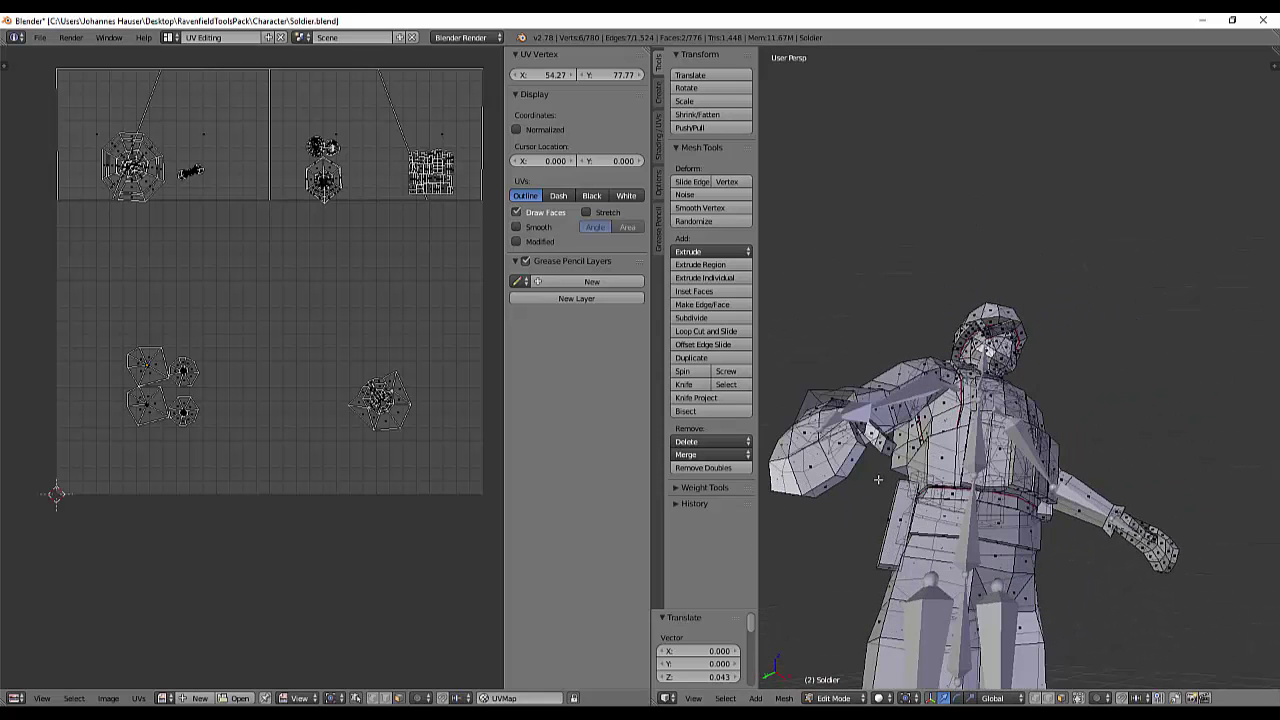
right_click(823, 484, "ctrl")
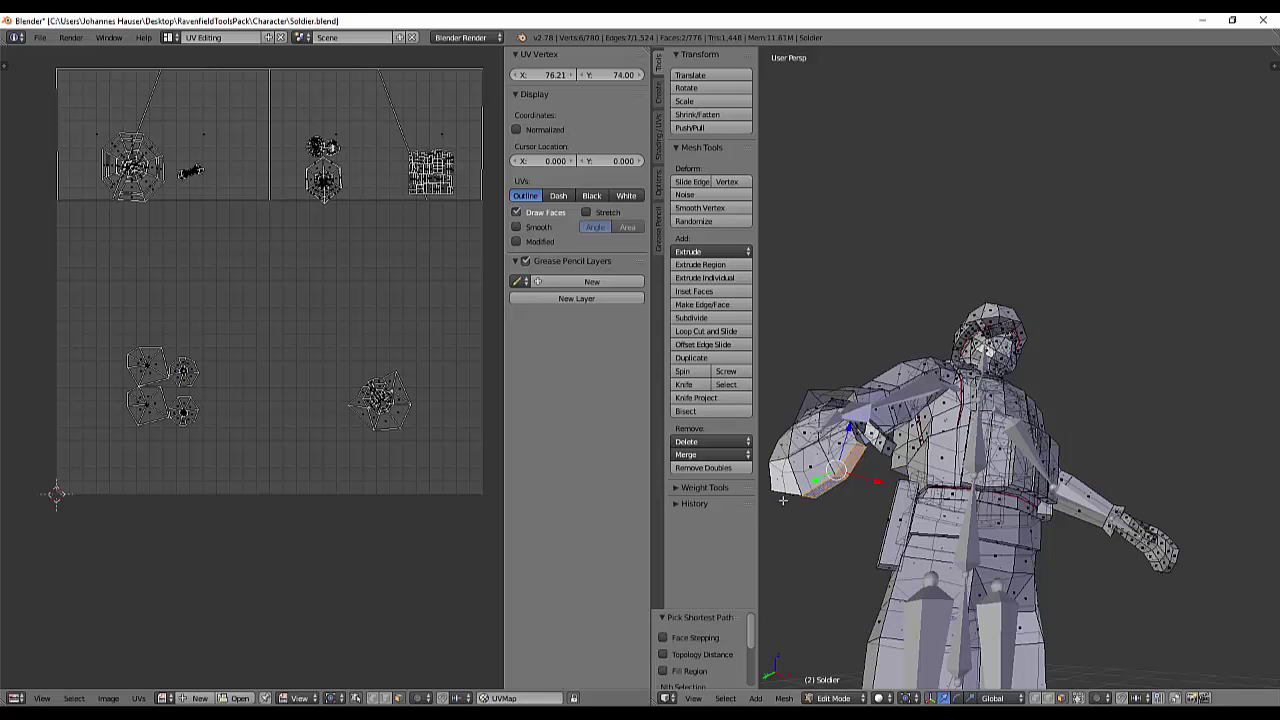
middle_click_drag(783, 500, 854, 416)
middle_click_drag(904, 336, 862, 244)
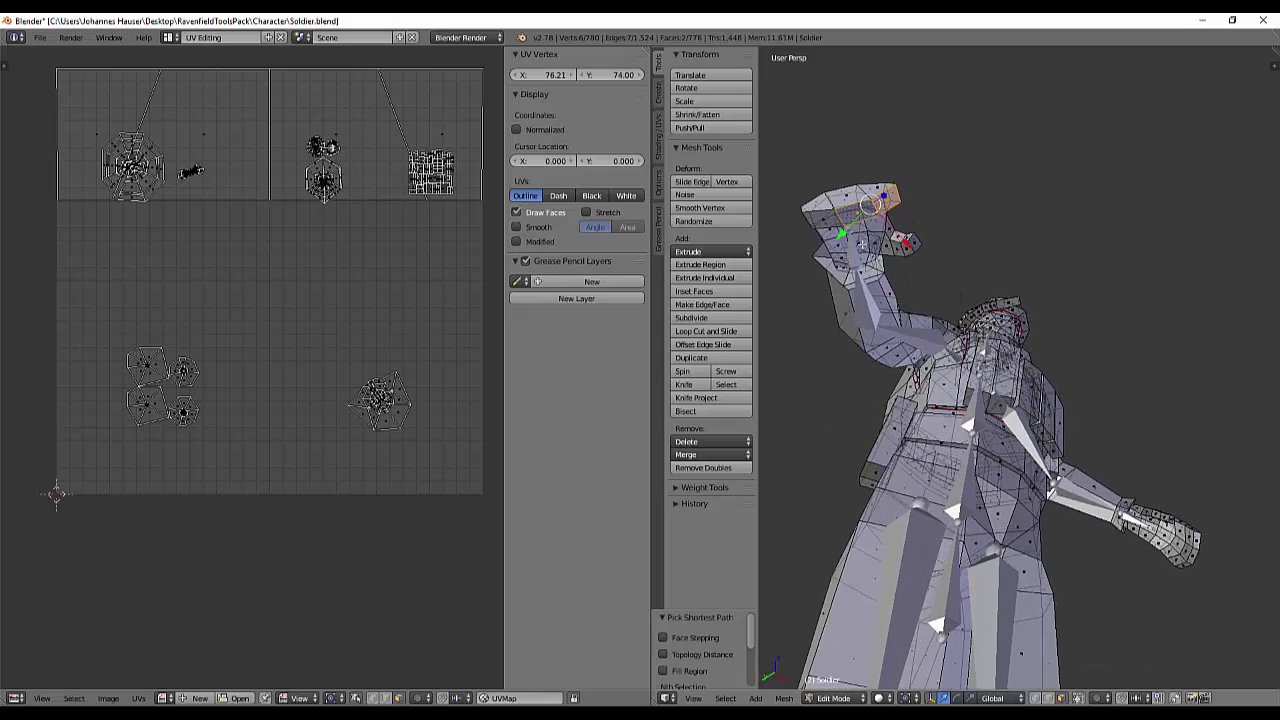
right_click(825, 217)
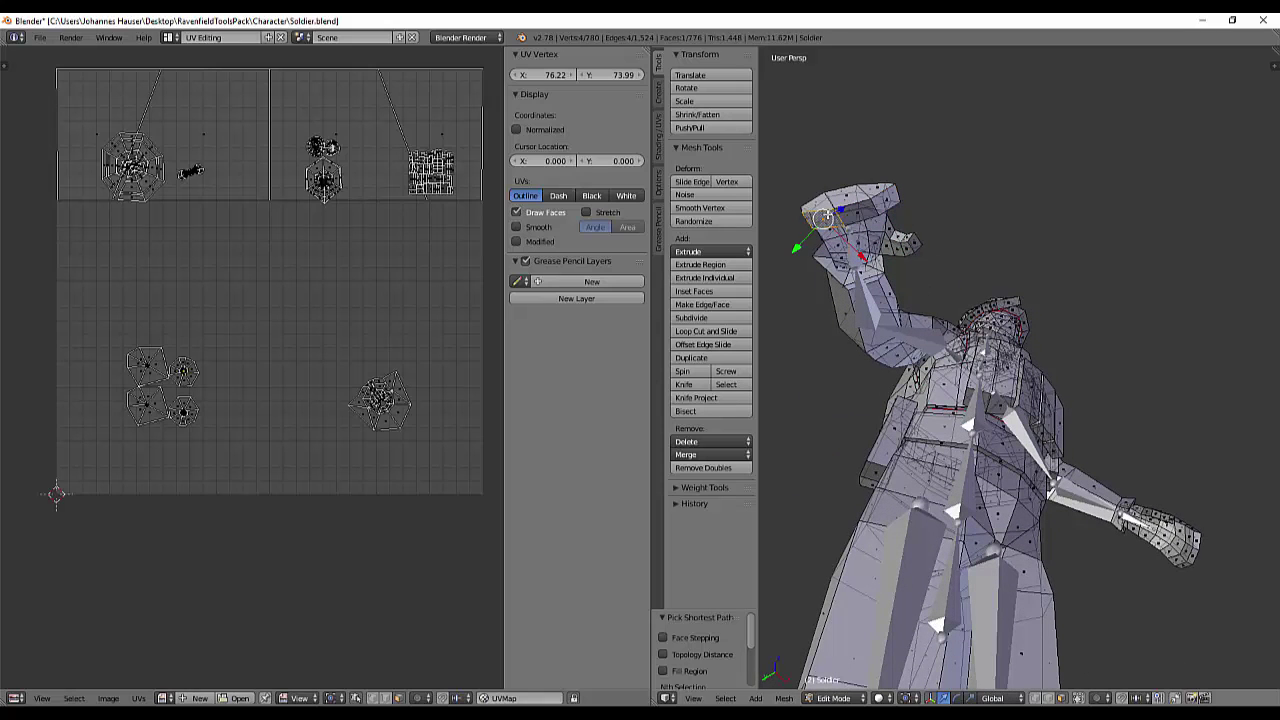
right_click(857, 213)
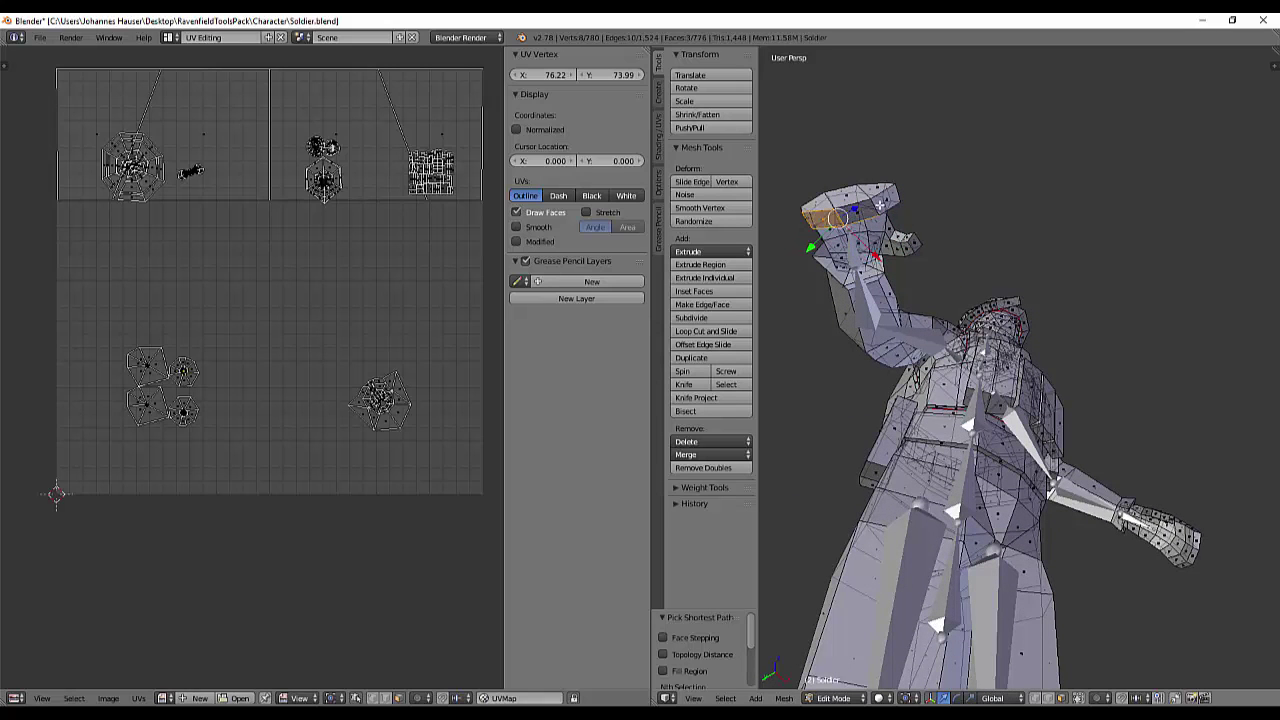
right_click(825, 217, "shift")
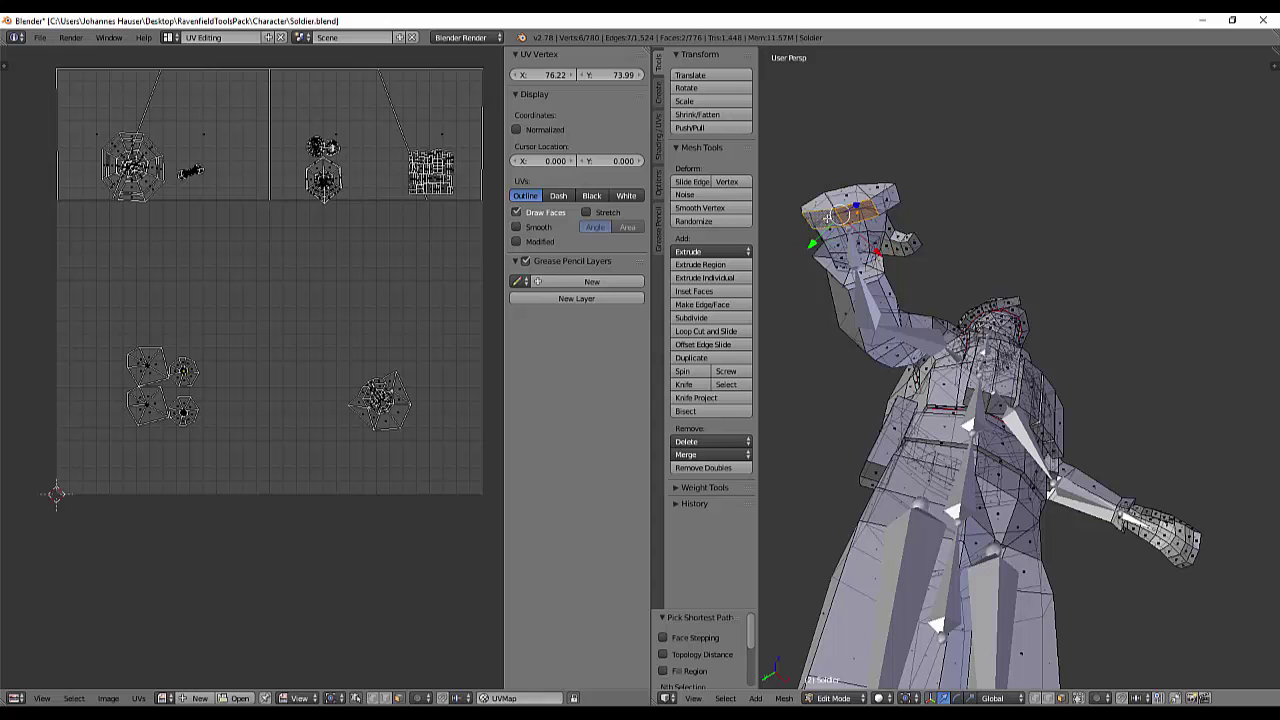
right_click(885, 199, "shift")
middle_click_drag(862, 213, 906, 385)
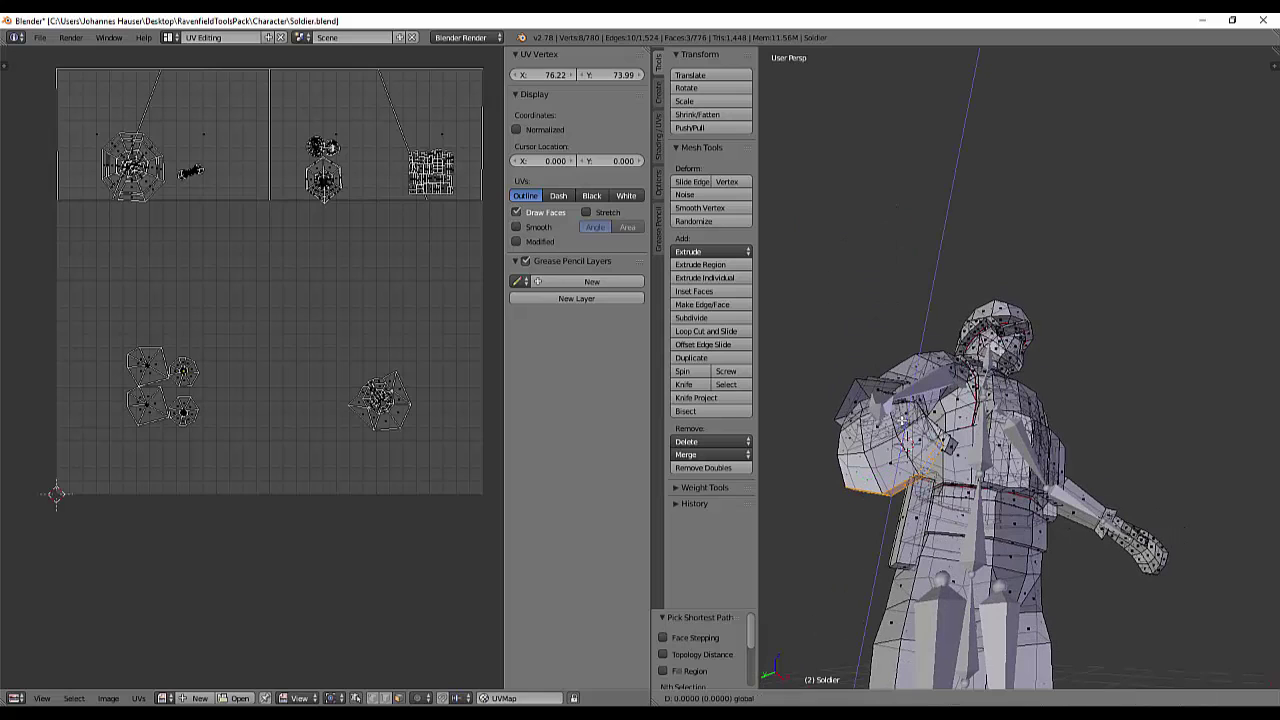
left_click_drag(907, 418, 904, 428)
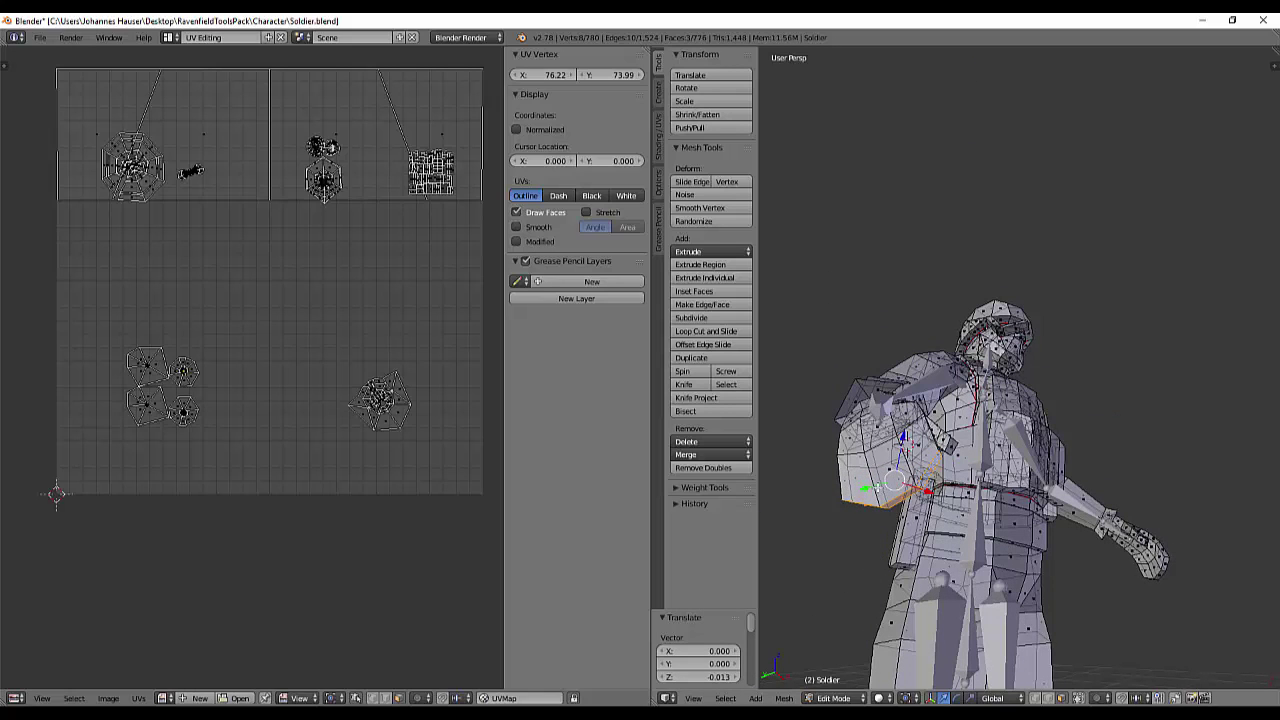
left_click_drag(876, 486, 881, 490)
left_click_drag(905, 437, 905, 456)
left_click_drag(871, 503, 878, 505)
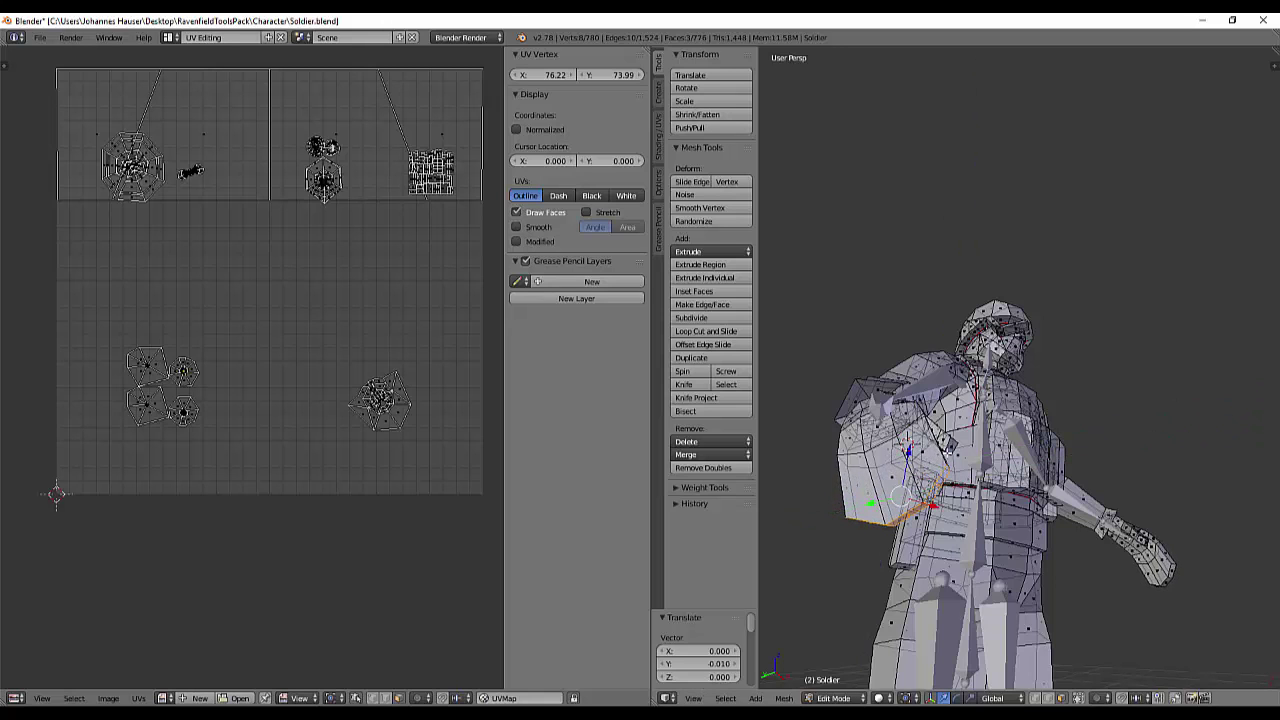
- Extrude the end face of the thumb on the same hand
right_click(956, 445)
key("e")
left_click(980, 464)
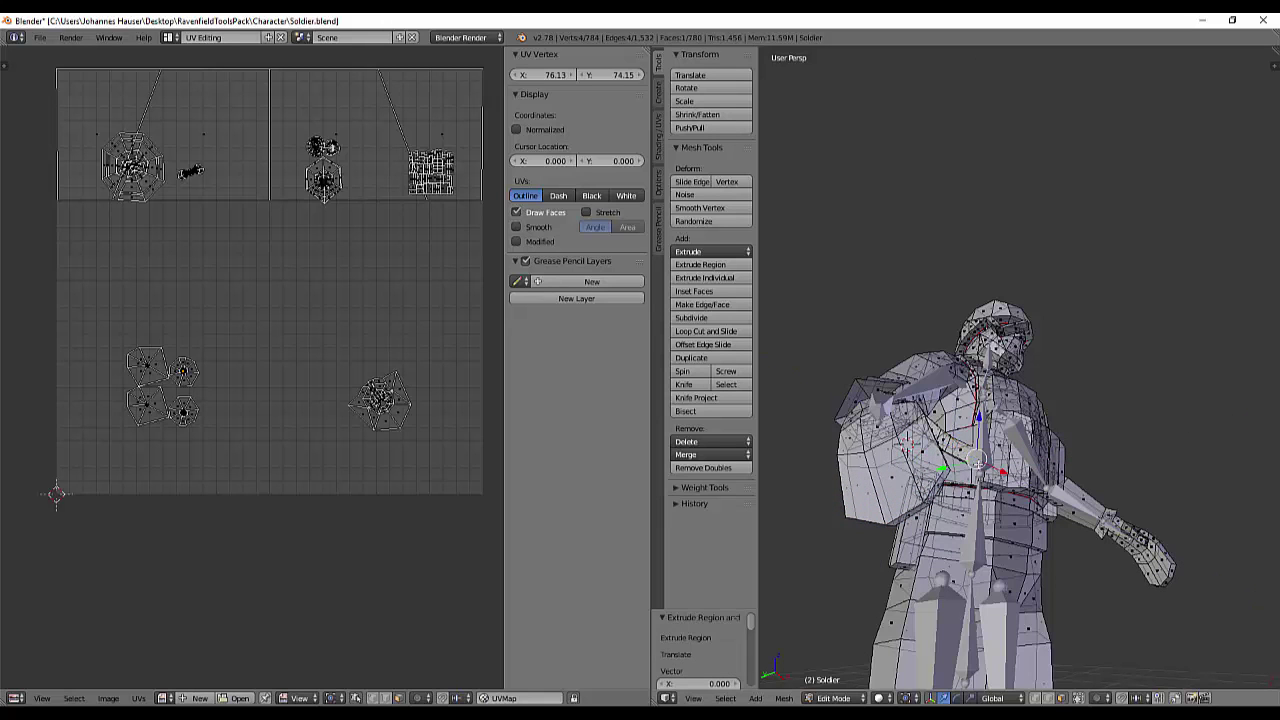
- Extrude the matching thumb end face on the other hand, undoing the first attempt and extruding it again
middle_click_drag(980, 464, 950, 466)
middle_click_drag(1152, 524, 1062, 512)
right_click(1045, 530)
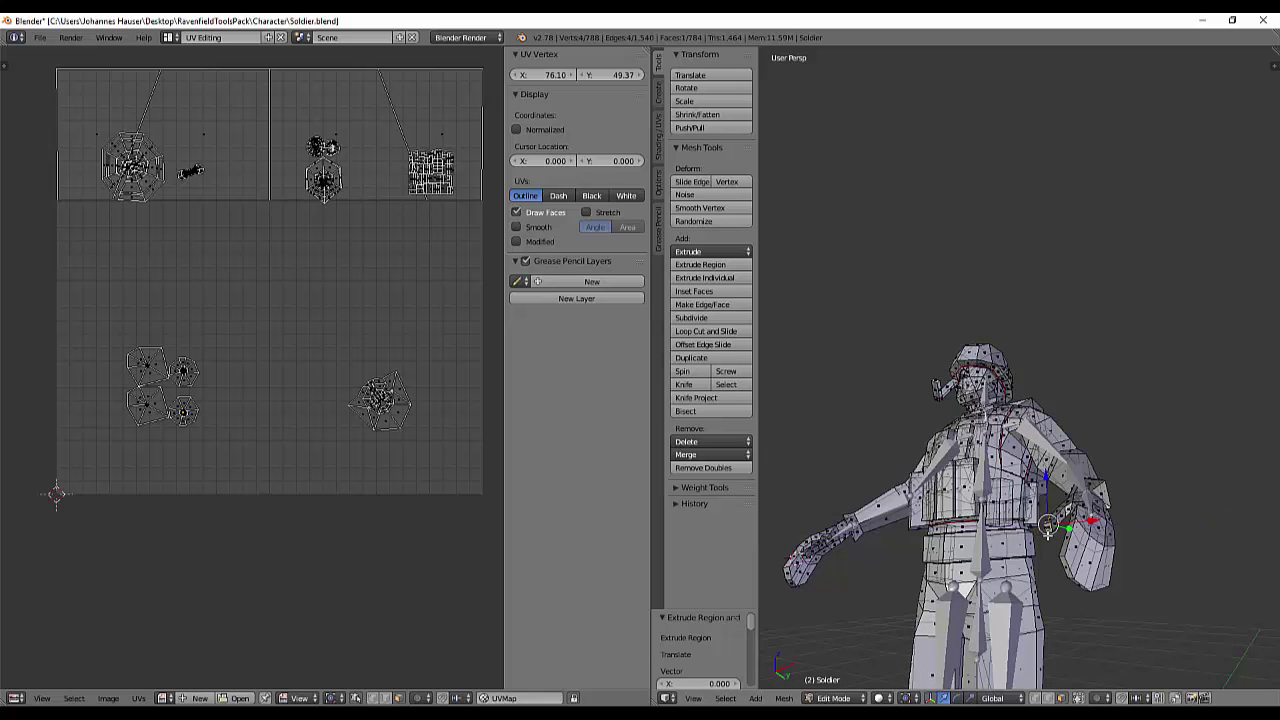
key("ctrl+z")
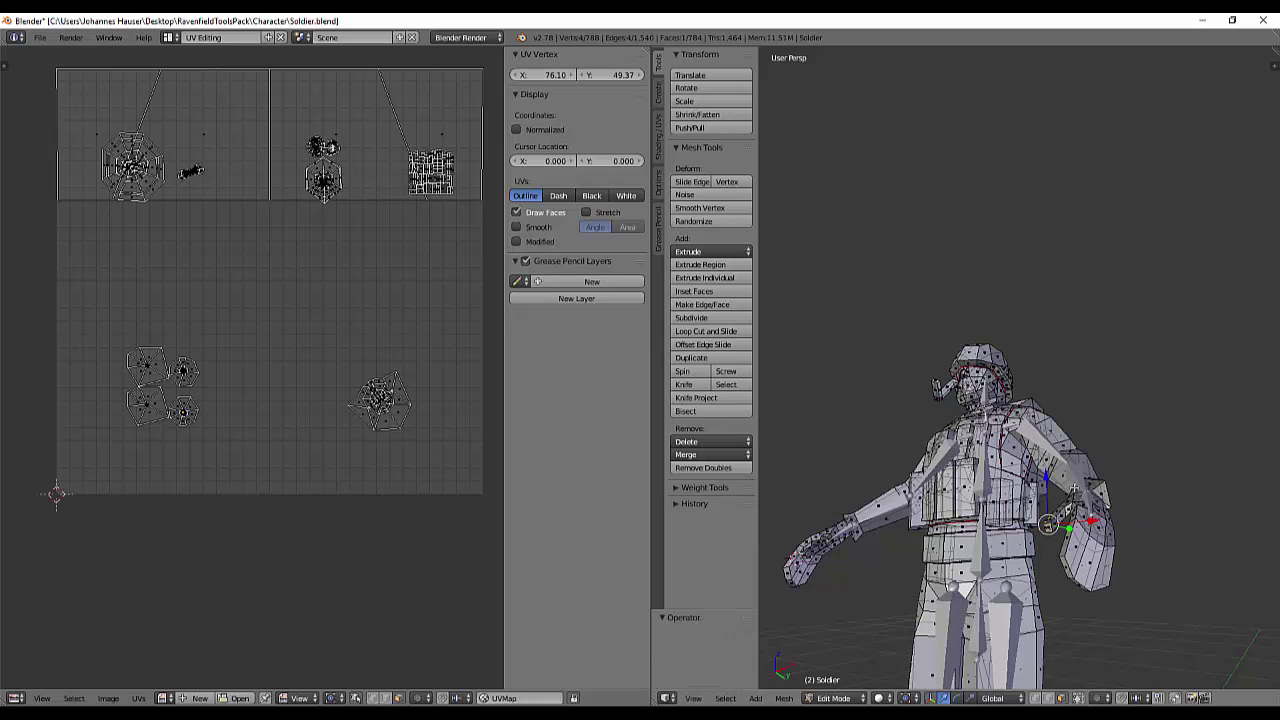
key("e")
left_click(1038, 538)
- Try extruding a face at the waist beneath the vest, and undo the extrusion
middle_click_drag(1038, 538, 956, 366)
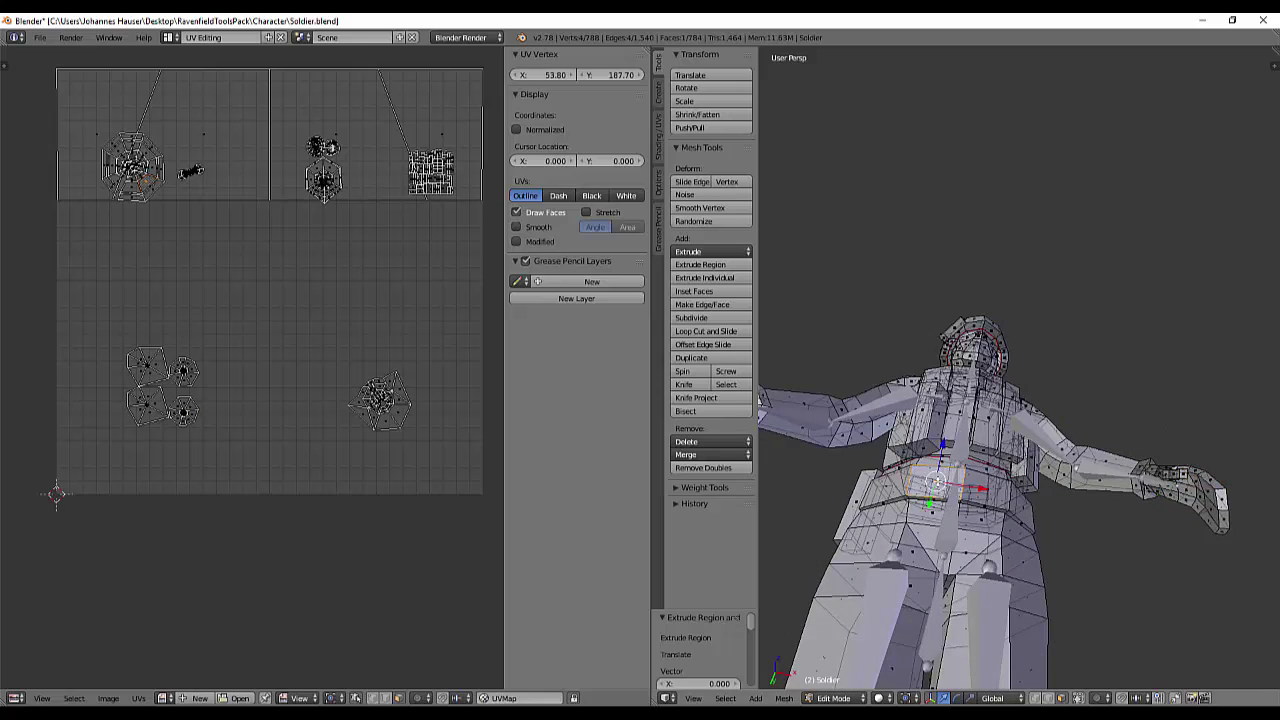
middle_click_drag(759, 398, 973, 538)
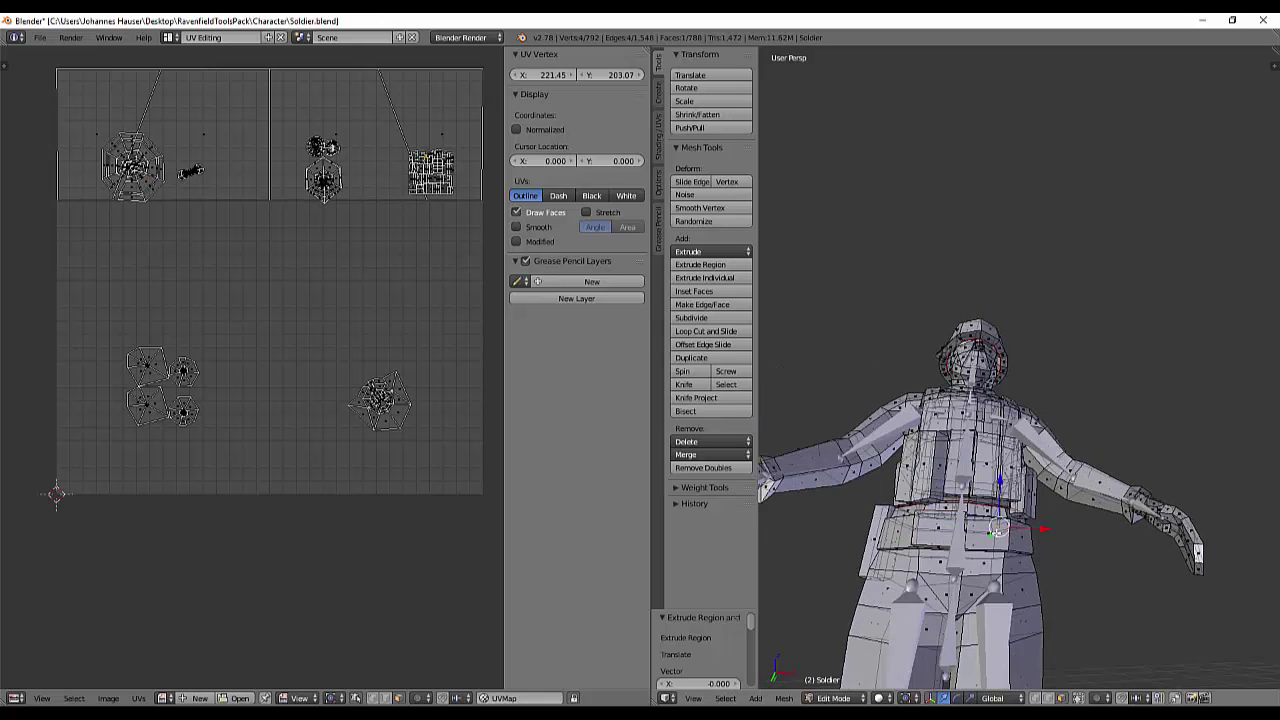
key("e")
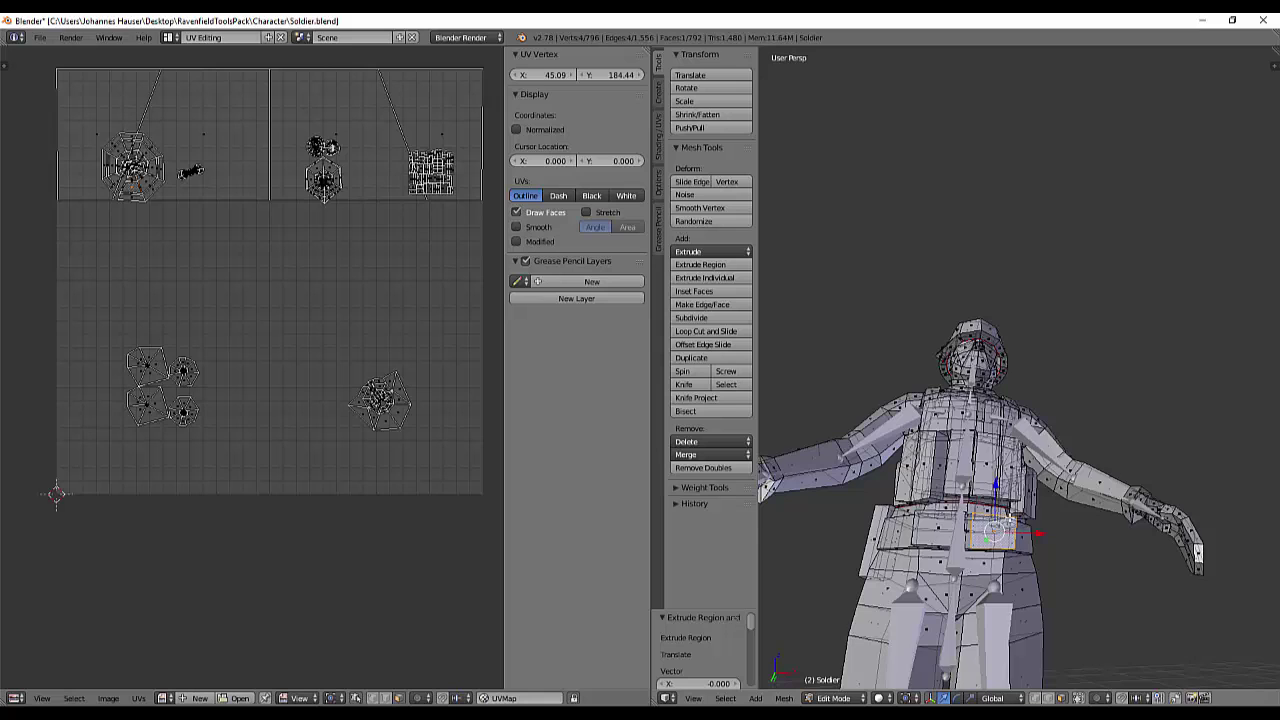
middle_click_drag(1010, 520, 998, 568)
key("ctrl+z")
key("ctrl+t")
key("ctrl+z")
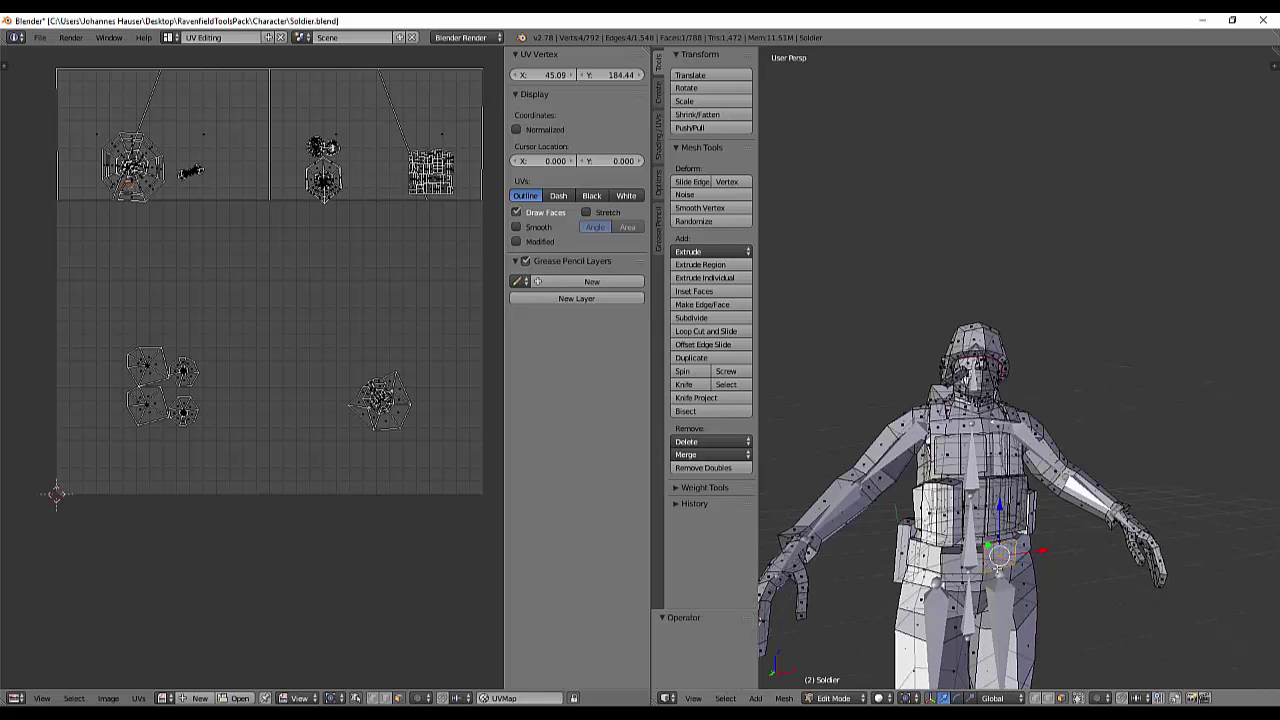
- Try extruding a wide selection of faces around the backpack, and undo the extrusion
middle_click_drag(1042, 462, 920, 455)
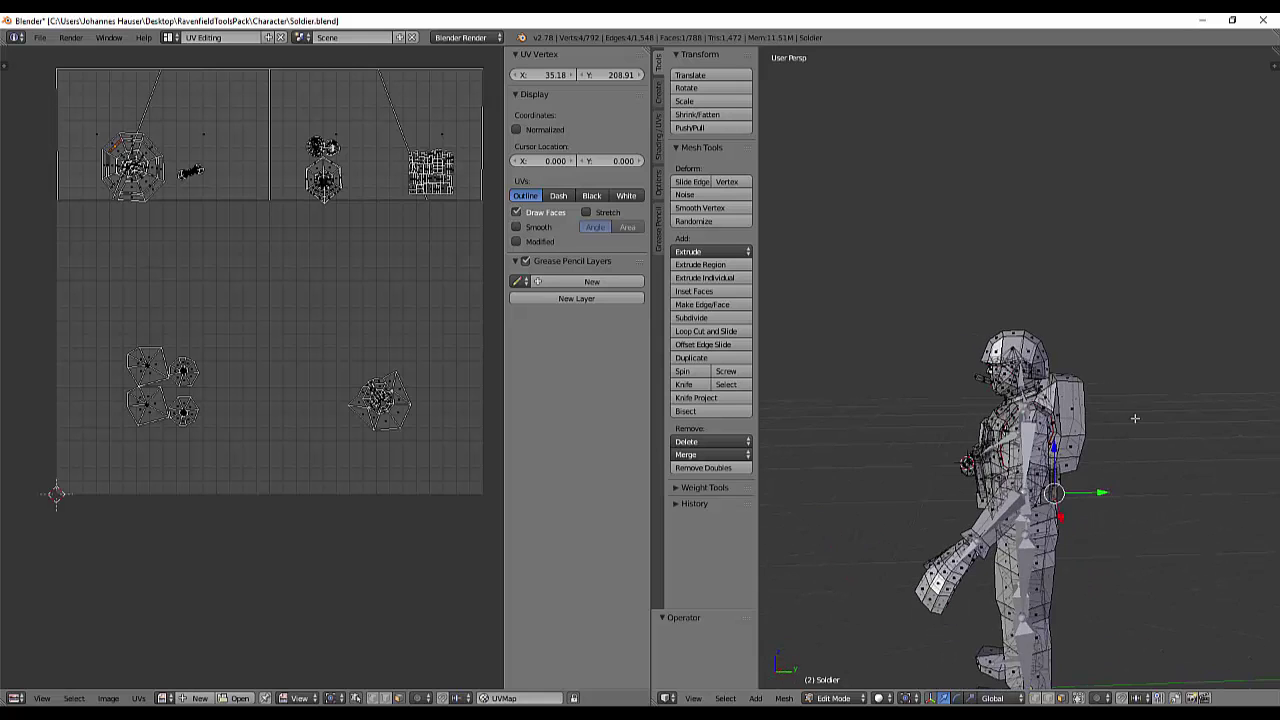
middle_click_drag(1010, 436, 868, 460)
middle_click_drag(1100, 470, 1010, 428)
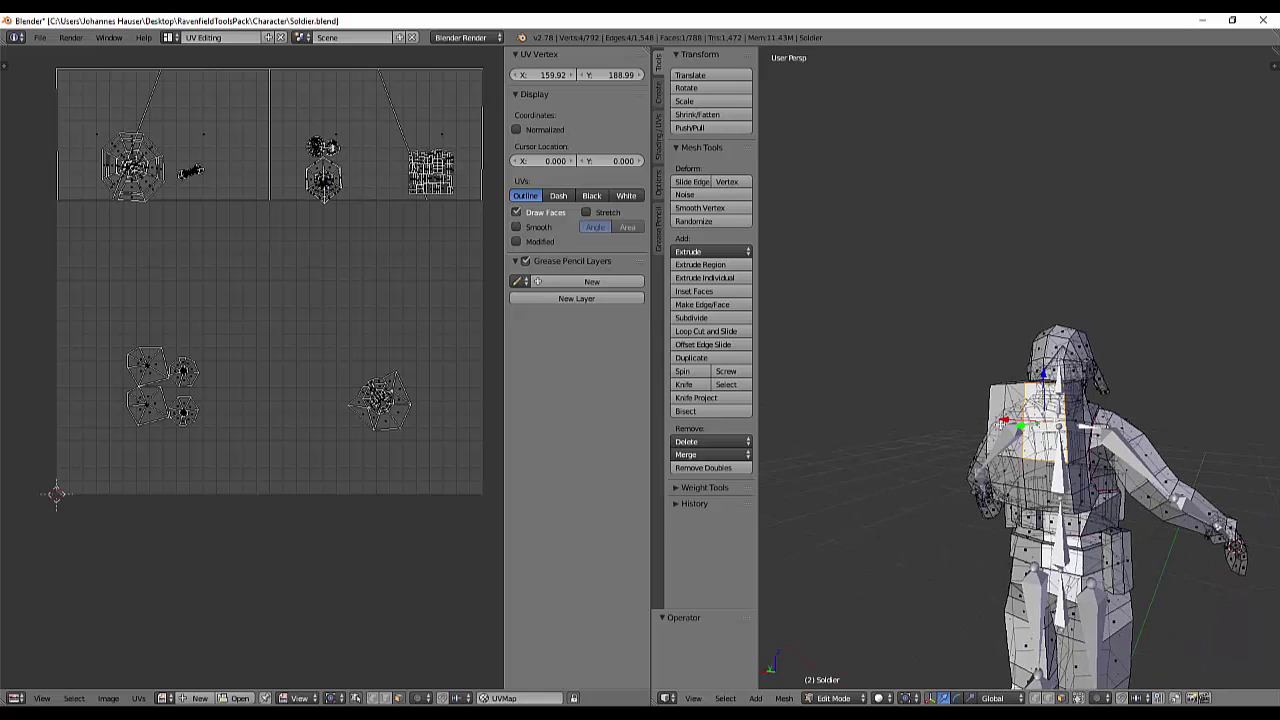
right_click(1010, 428, "ctrl")
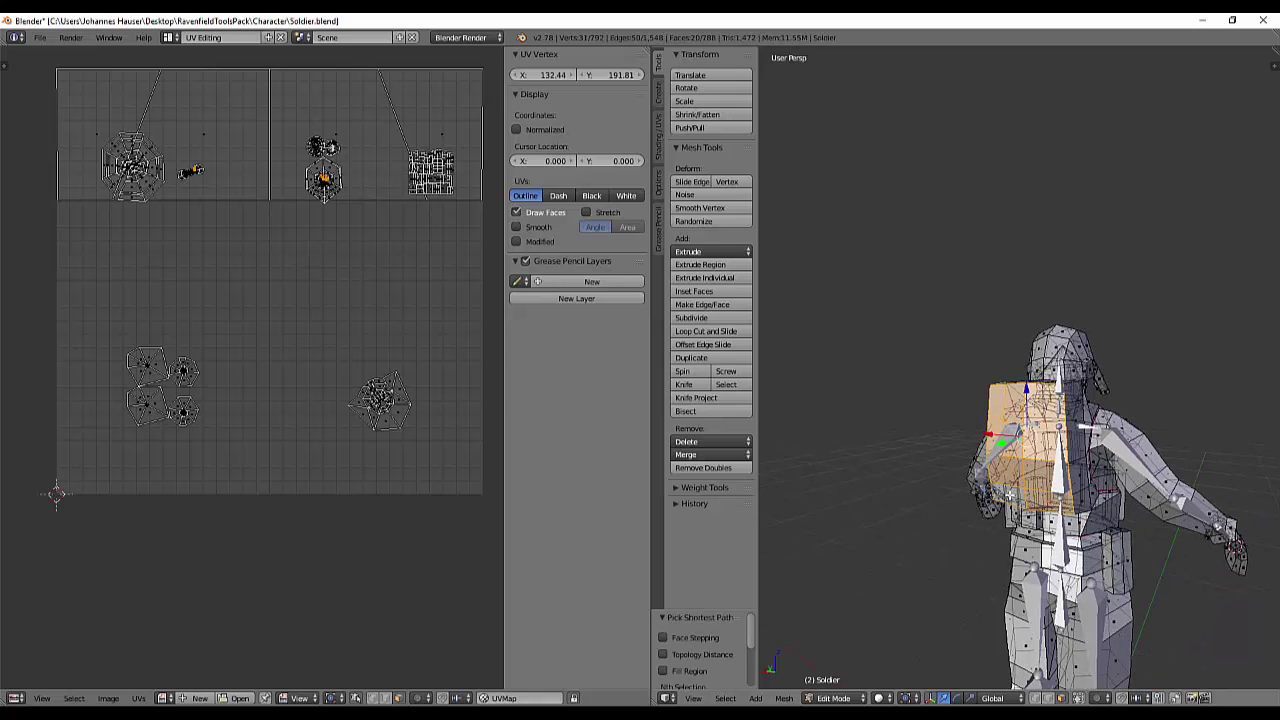
key("e")
left_click(988, 502)
middle_click_drag(990, 502, 1090, 502)
key("ctrl+z")
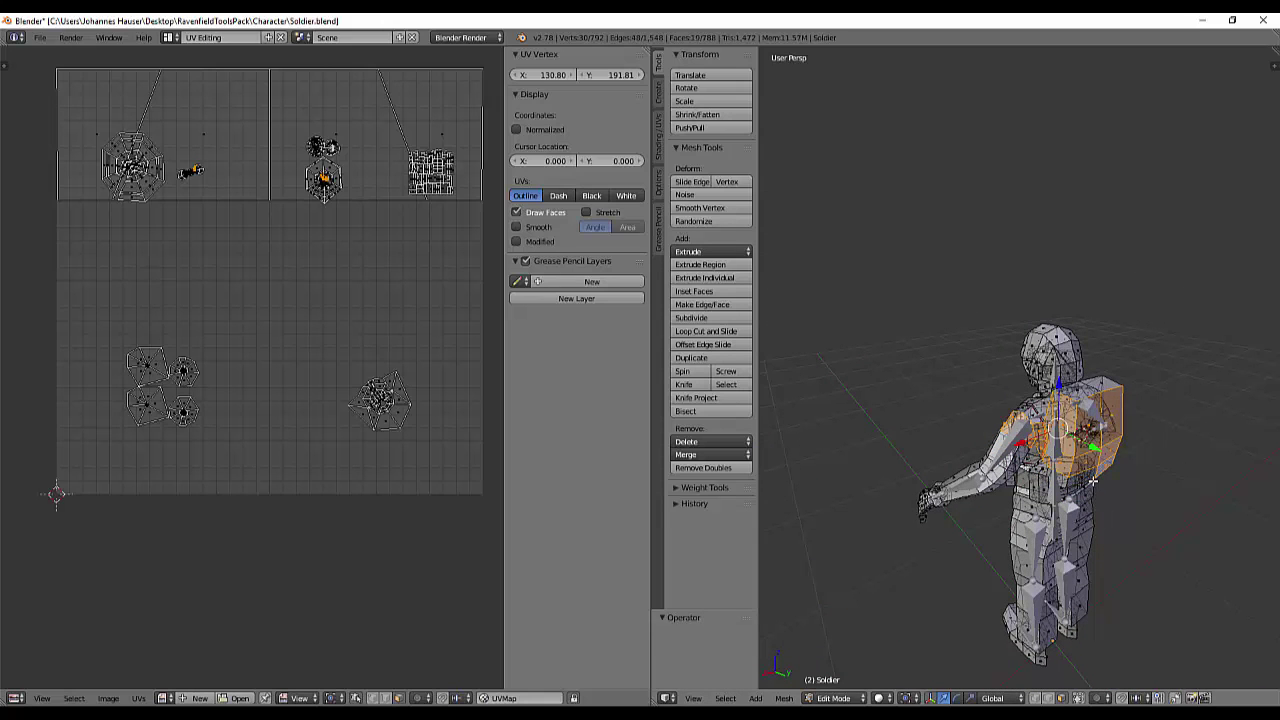
- Select the six rear faces of the backpack and extrude them outward from the soldier's back
right_click(1090, 458)
middle_click_drag(1090, 458, 955, 438)
scroll(1063, 452, "up", 3)
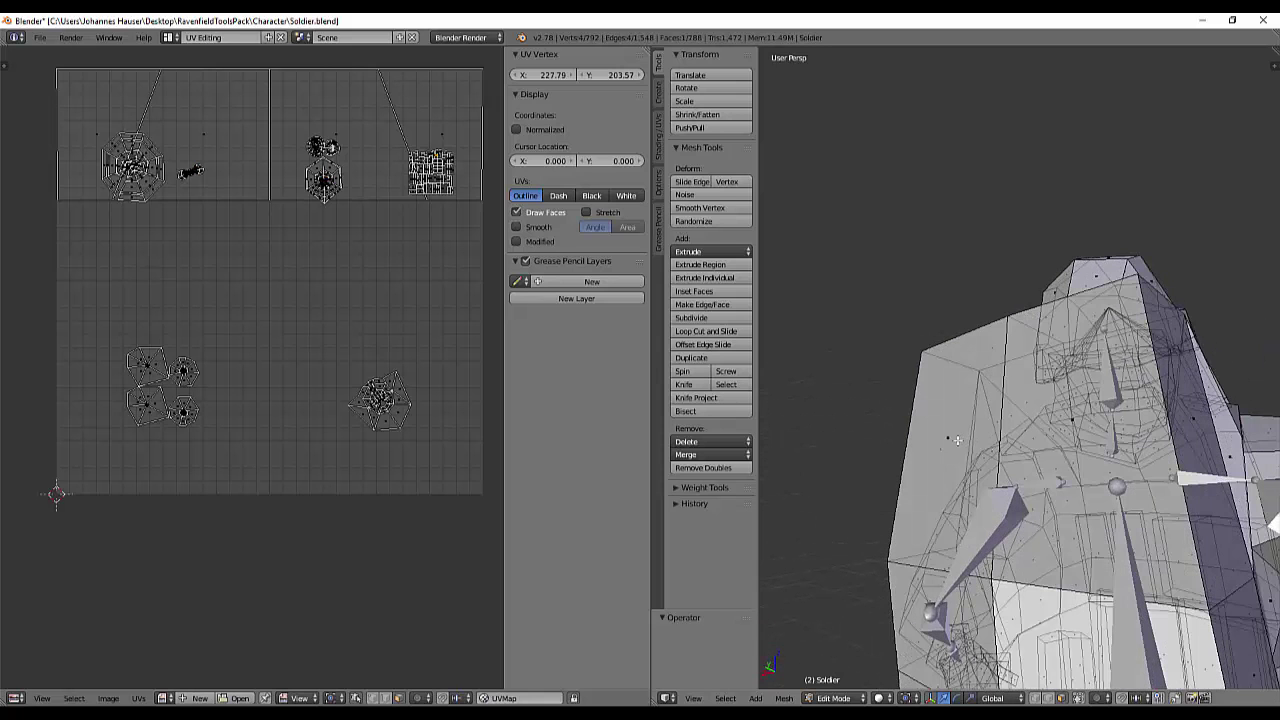
right_click(949, 436)
right_click(1064, 422, "ctrl")
middle_click_drag(1064, 422, 1068, 460)
right_click(1071, 457, "ctrl")
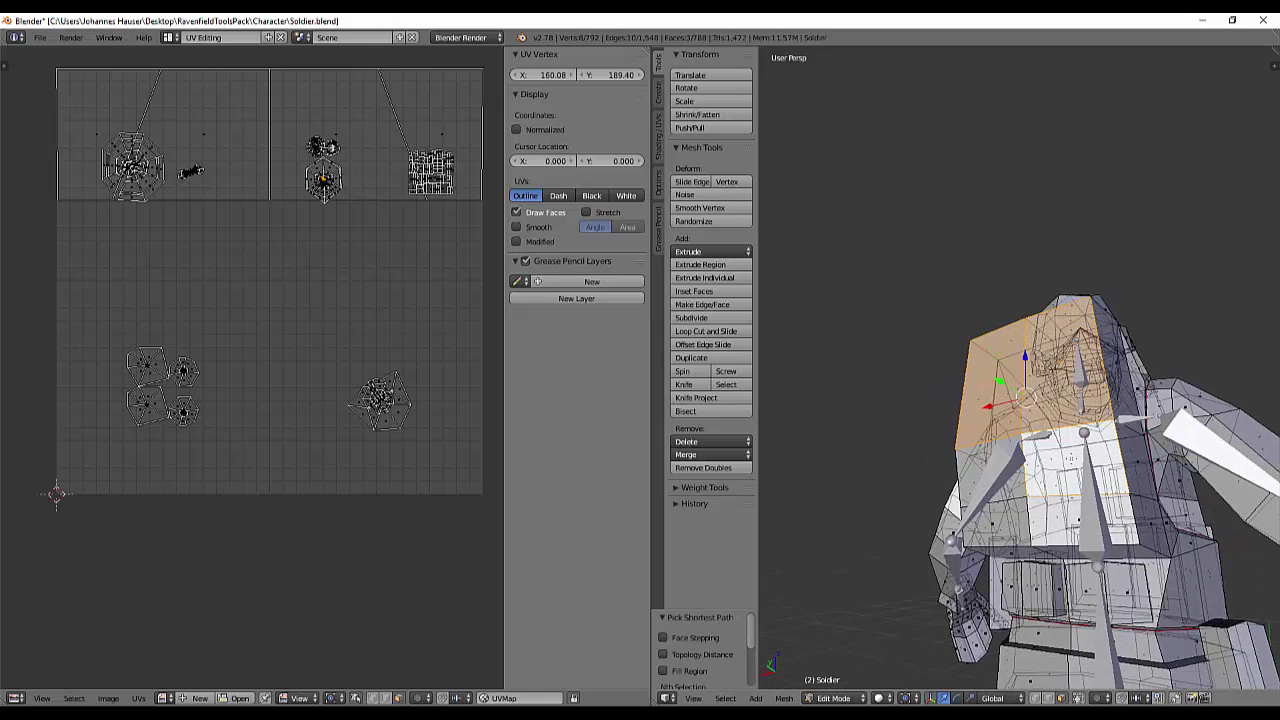
right_click(993, 522, "ctrl")
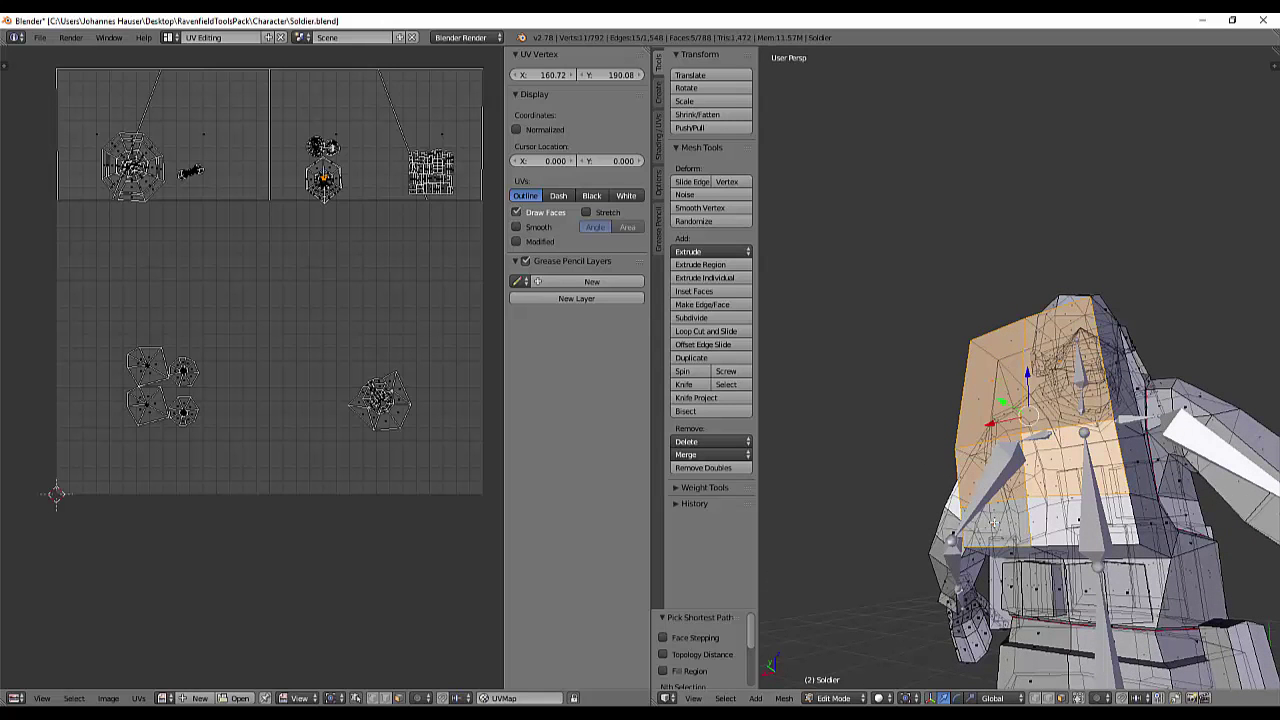
right_click(1076, 516, "ctrl")
middle_click_drag(1076, 516, 903, 478)
key("e")
left_click(1170, 460)
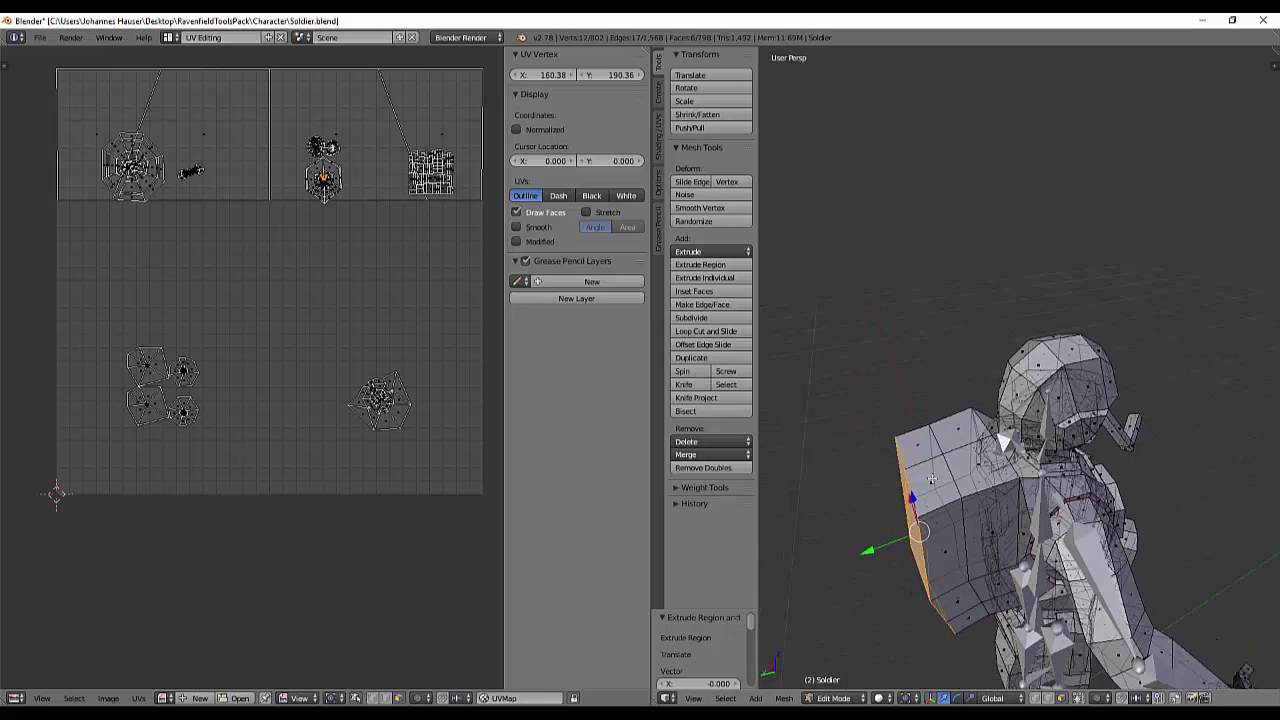
- Select two adjoining faces at the backpack's upper outer end and raise them by about 0.062 along the Z axis
right_click(932, 479)
right_click(918, 446, "ctrl")
left_click_drag(917, 430, 919, 404)
middle_click_drag(1005, 430, 962, 491)
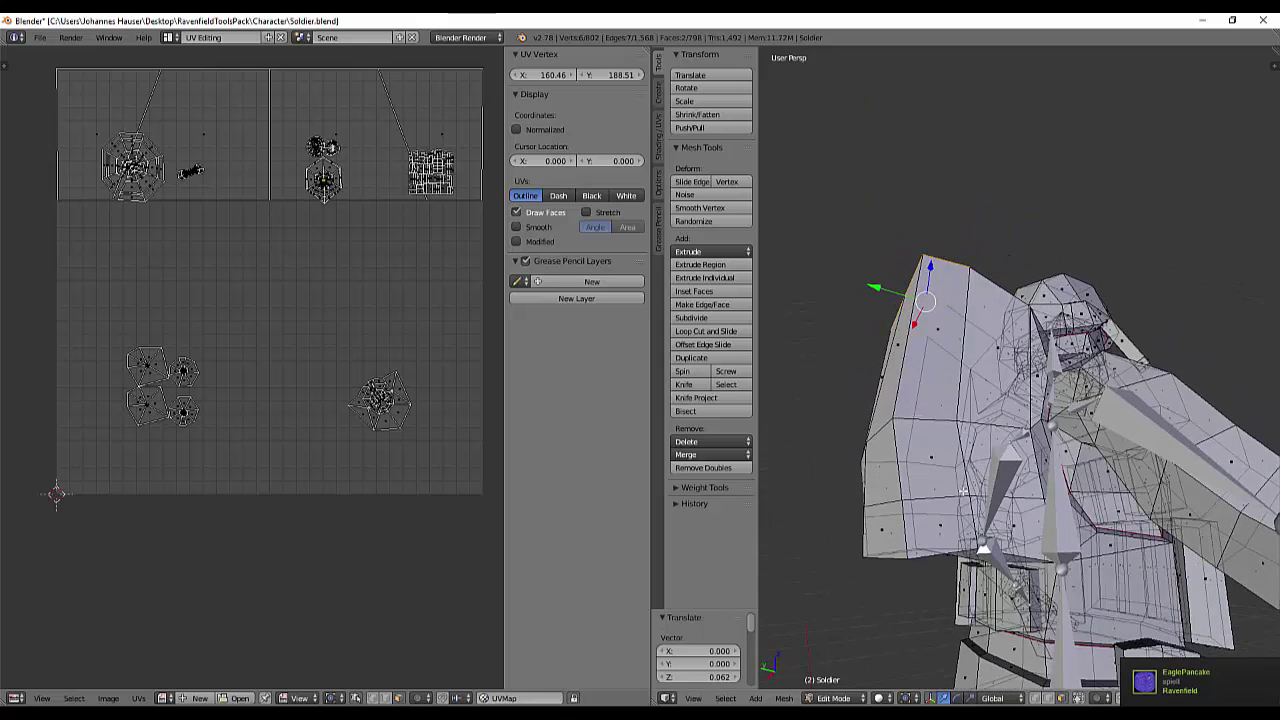
- Extrude the lower face on the side of the backpack
right_click(937, 530)
key("e")
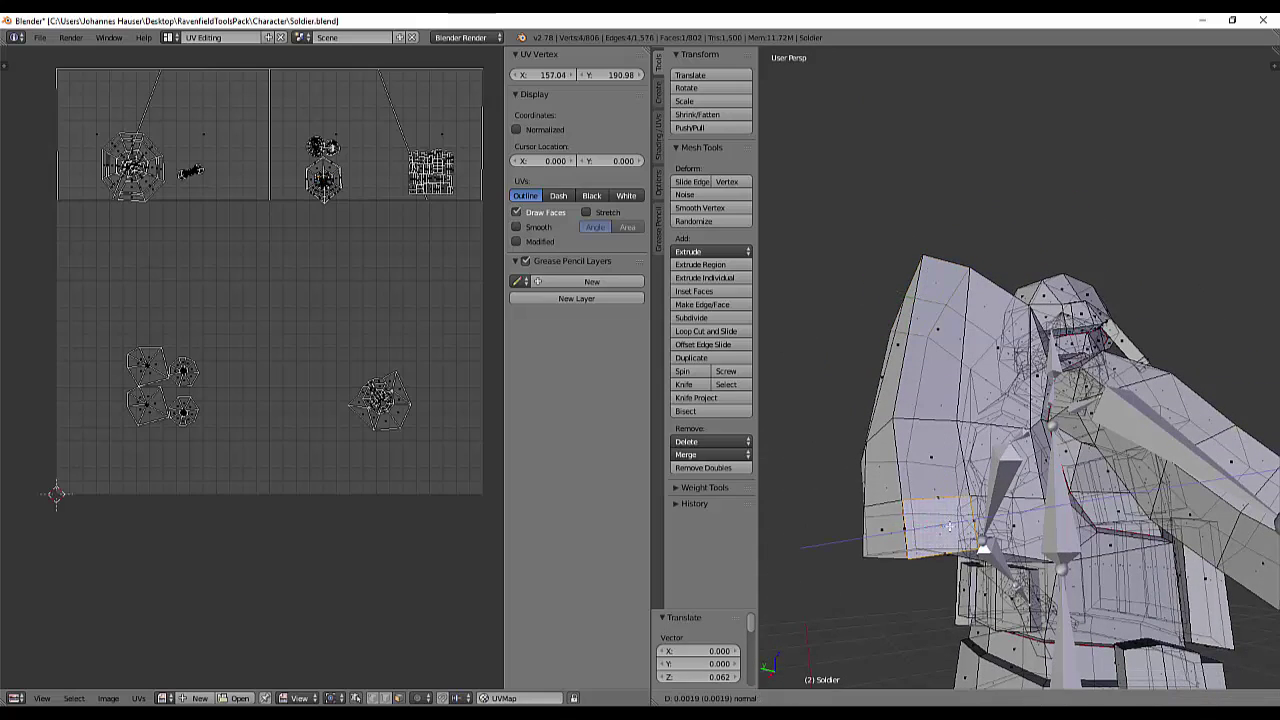
right_click(965, 518)
middle_click_drag(965, 518, 855, 518)
middle_click_drag(1053, 428, 996, 421)
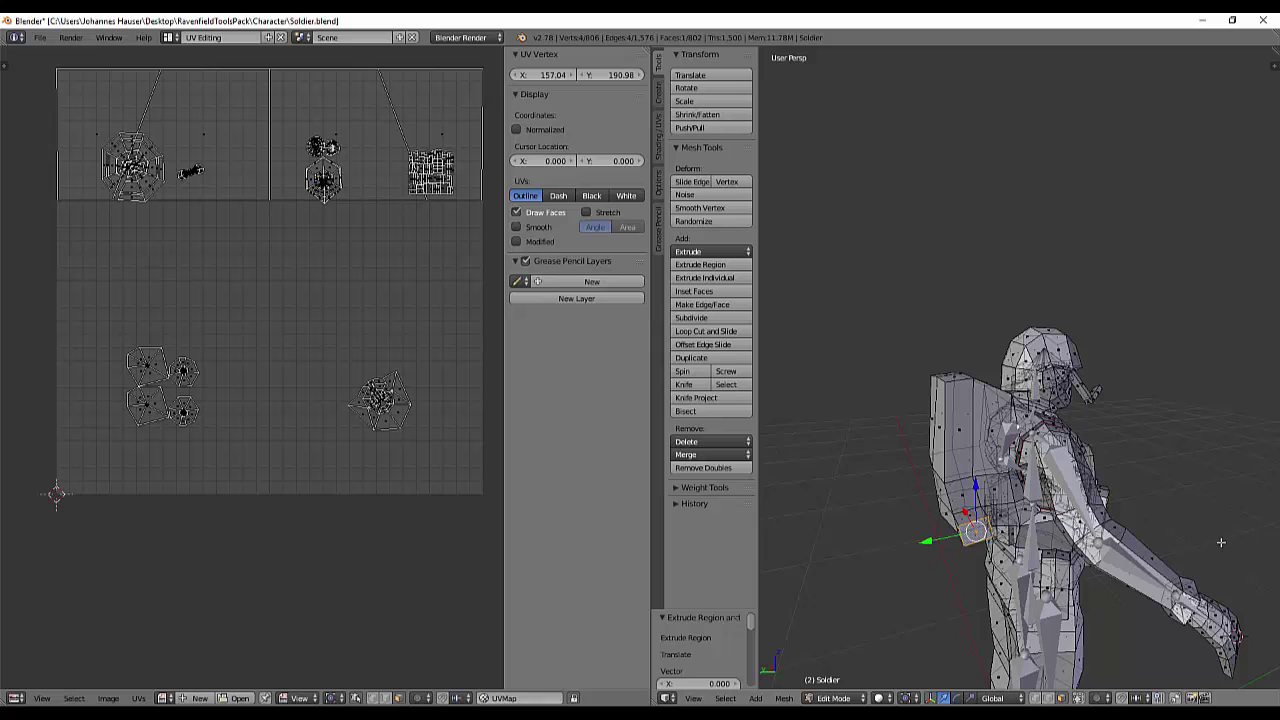
- Extrude a single face on the upper part of the helmet
middle_click_drag(1139, 438, 1132, 553)
scroll(1026, 460, "up", 3)
right_click(981, 384)
key("e")
left_click(983, 410)
right_click(966, 420)
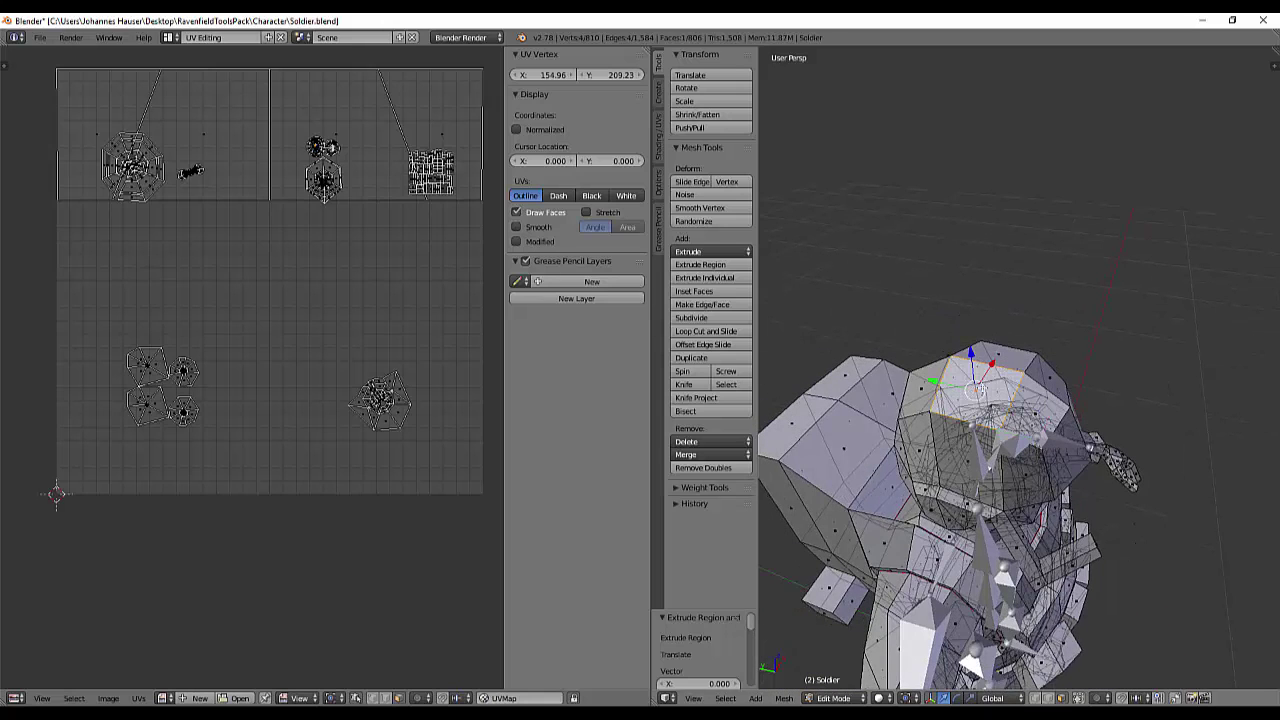
- Add two crossing loop cuts of one cut each through the helmet's upper face, leaving both centred
key("ctrl+r")
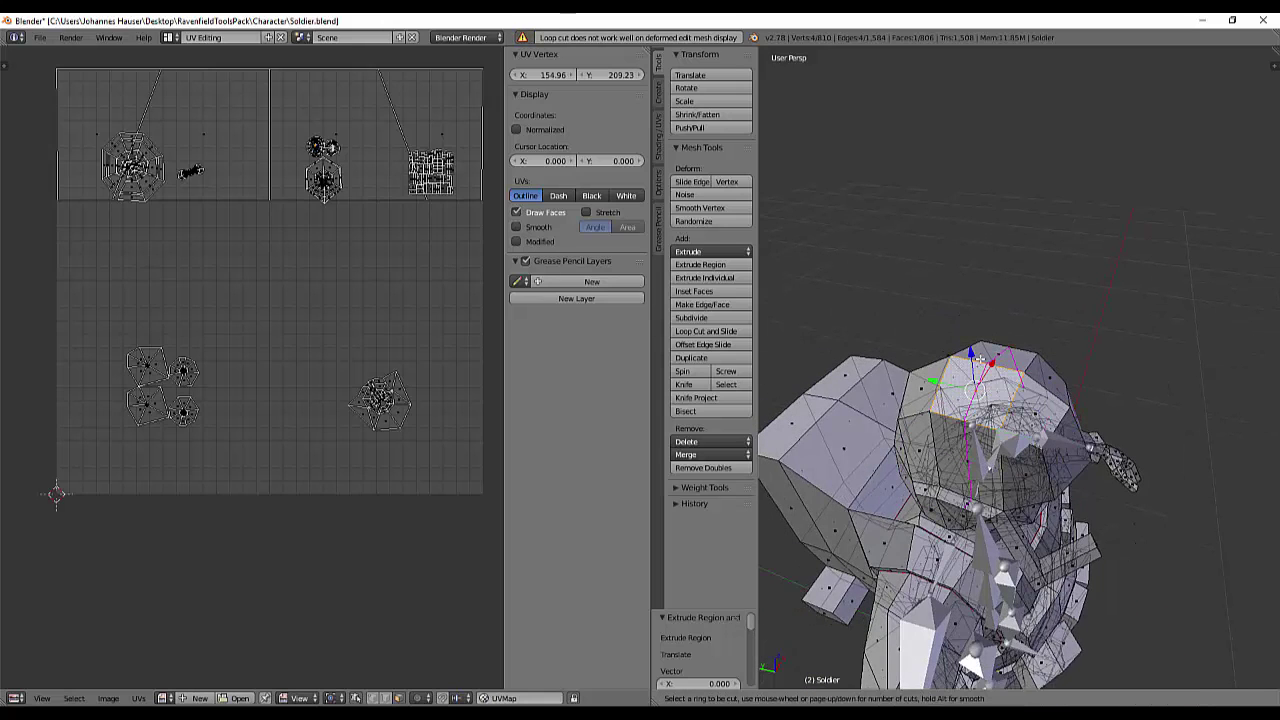
left_click(994, 365)
right_click(994, 366)
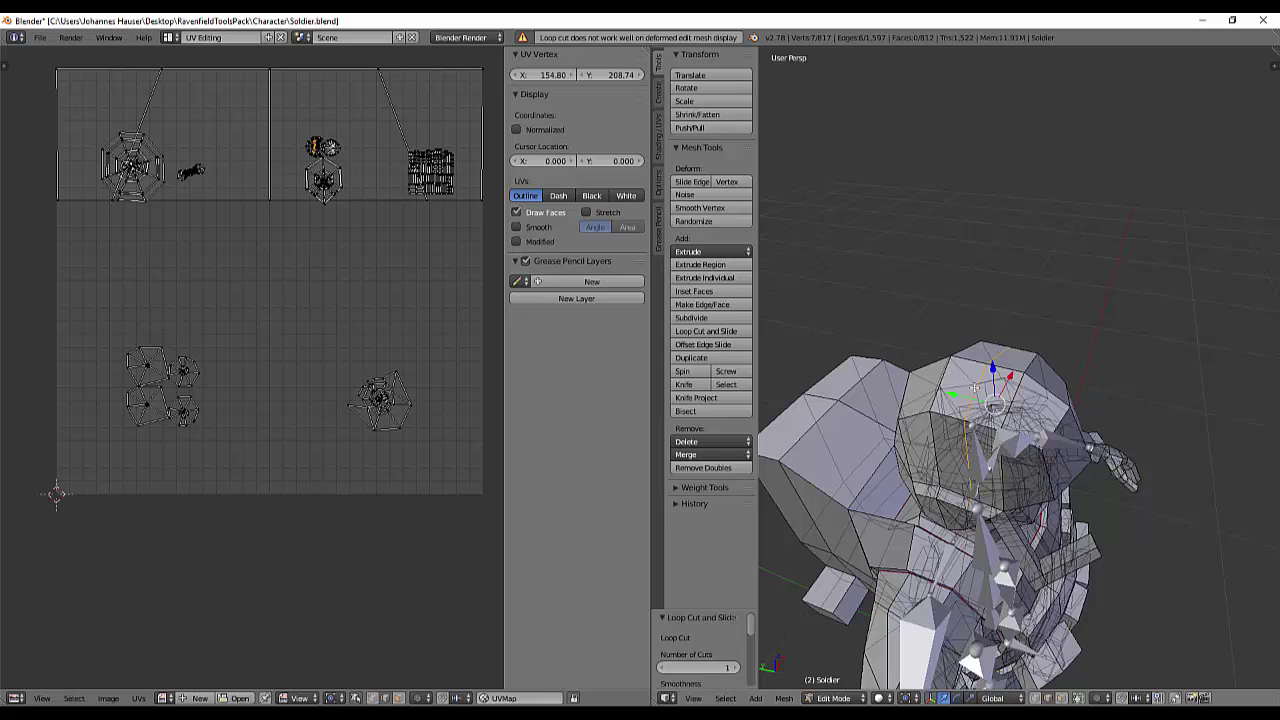
key("ctrl+r")
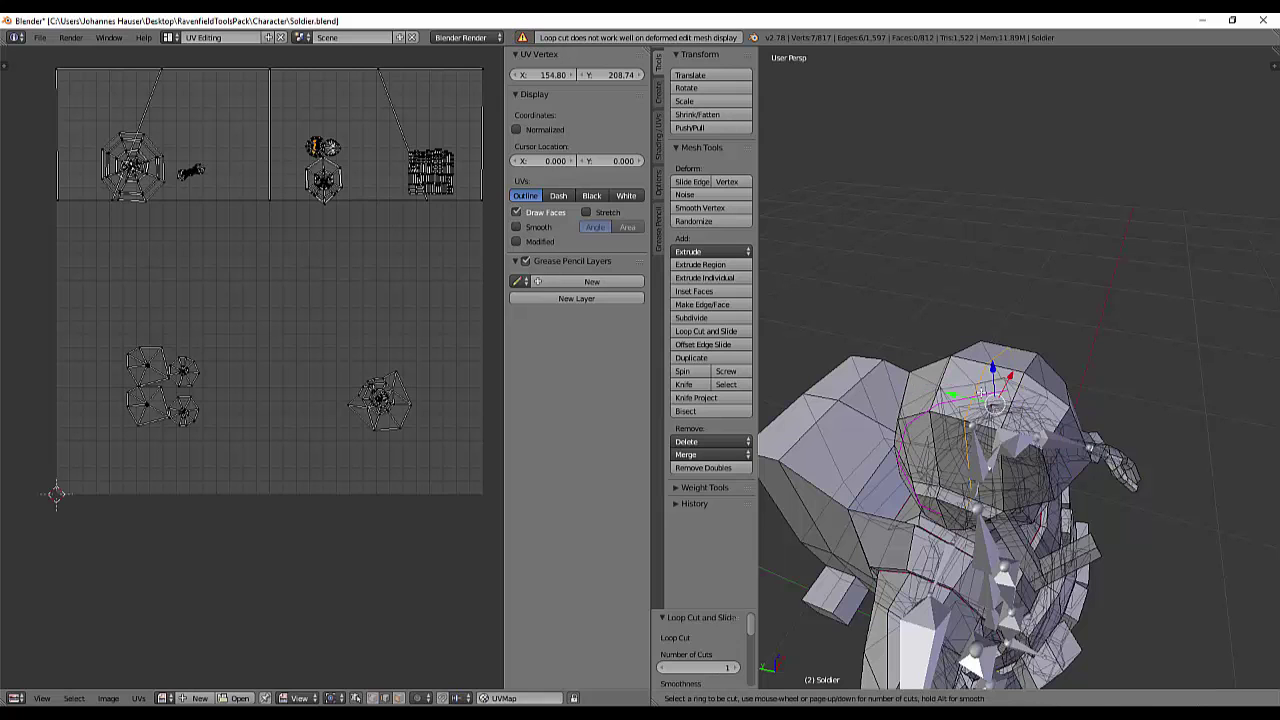
left_click(974, 390)
right_click(975, 390)
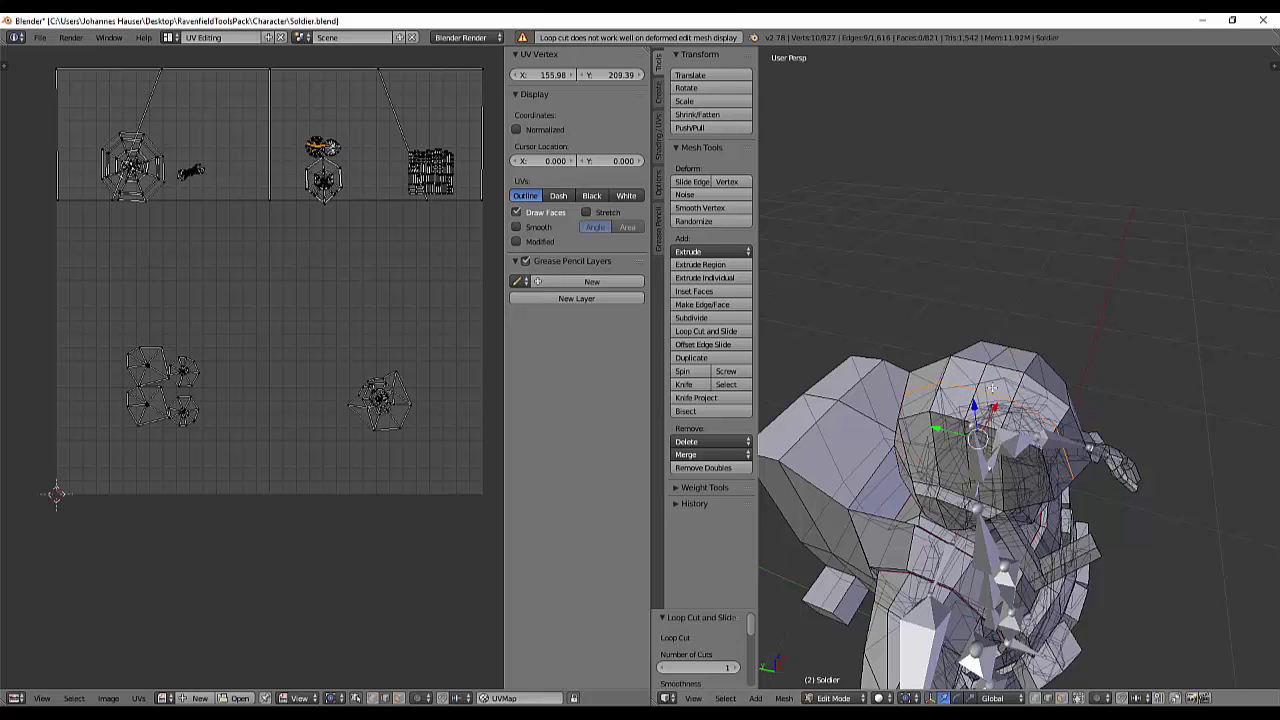
- In face selection mode, extrude one of the smaller helmet faces formed by the loop cuts, leaving it without an offset
right_click(991, 388)
scroll(991, 388, "up", 3)
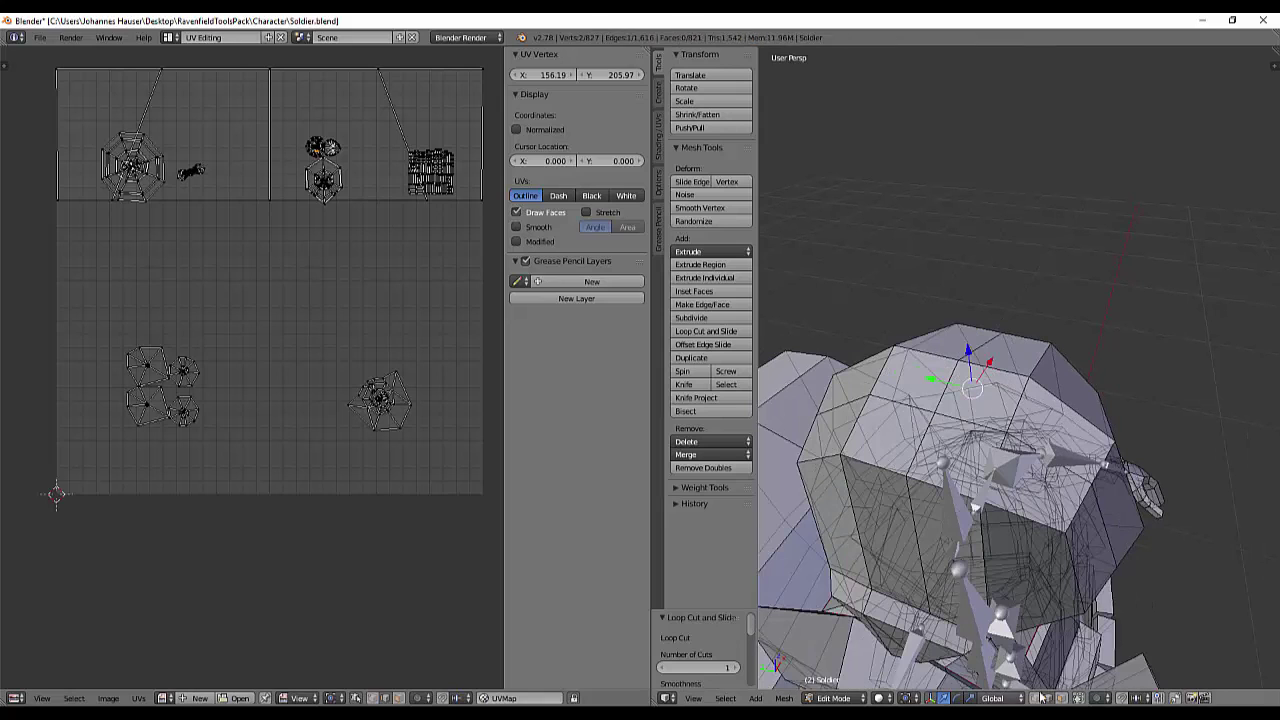
left_click(1040, 697)
right_click(979, 405)
key("e")
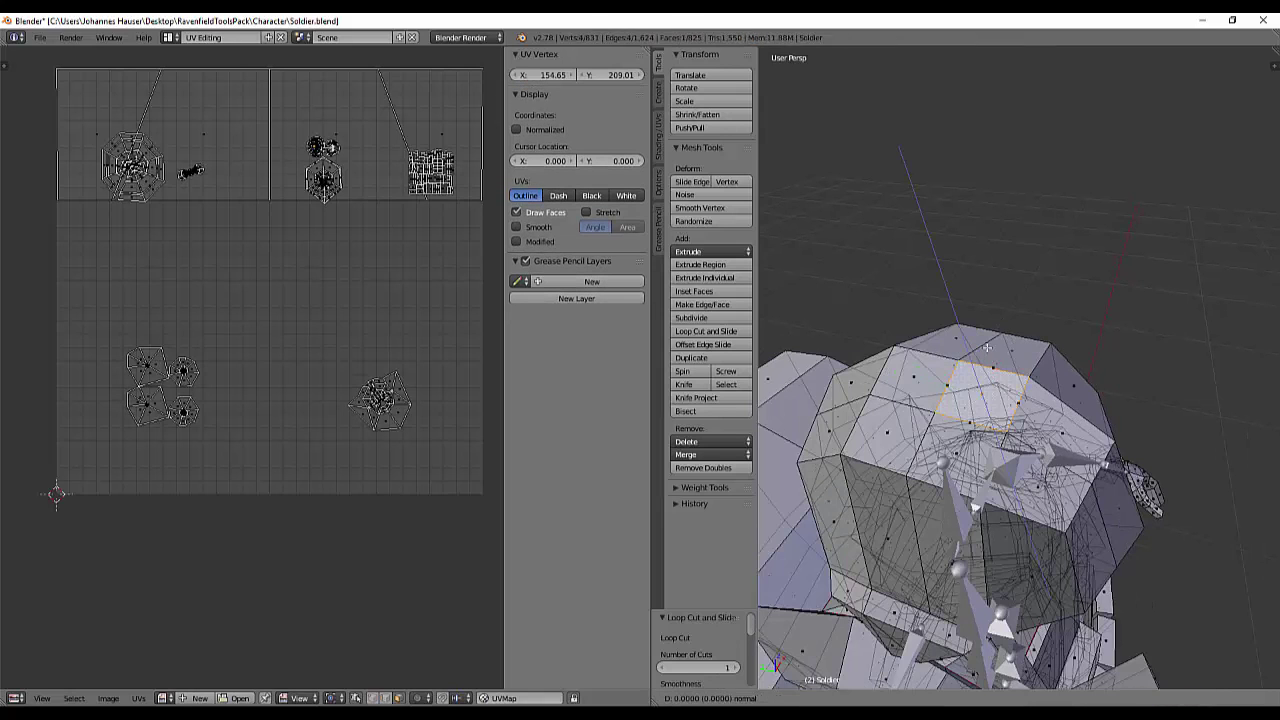
right_click(967, 312)
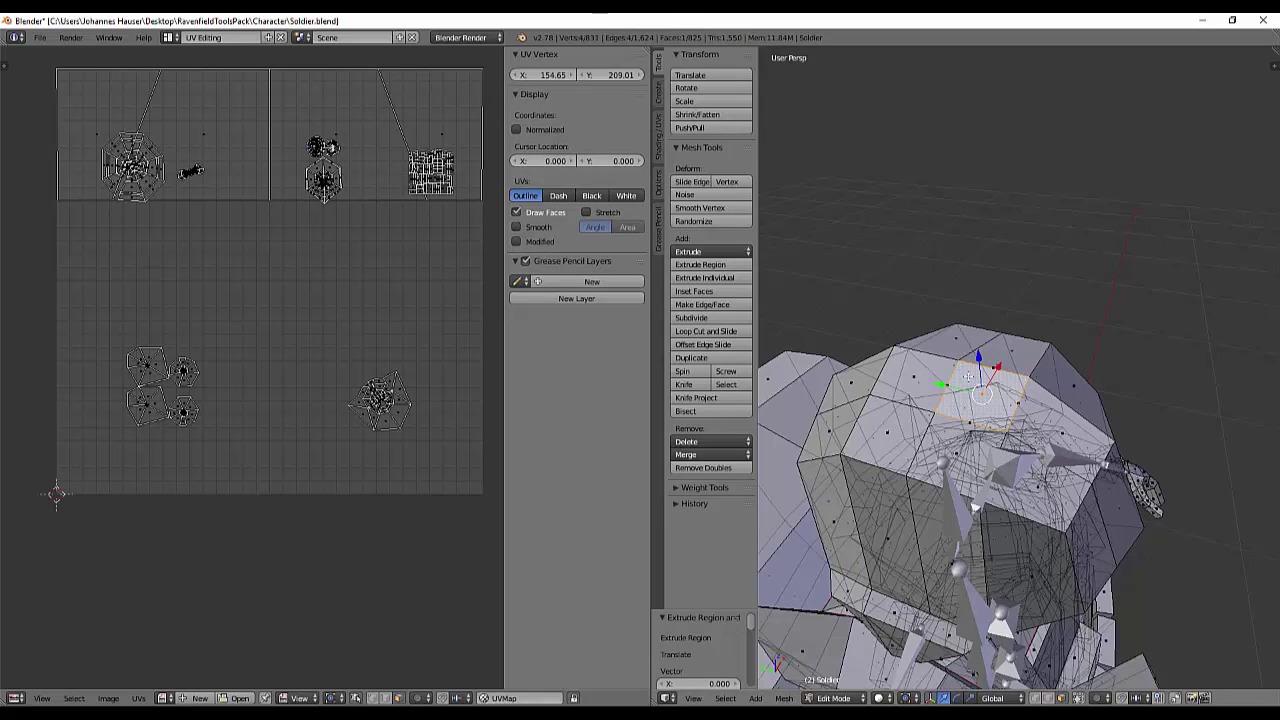
- Add a one-cut loop cut around the helmet beside the extruded face, leaving it centred
key("ctrl+r")
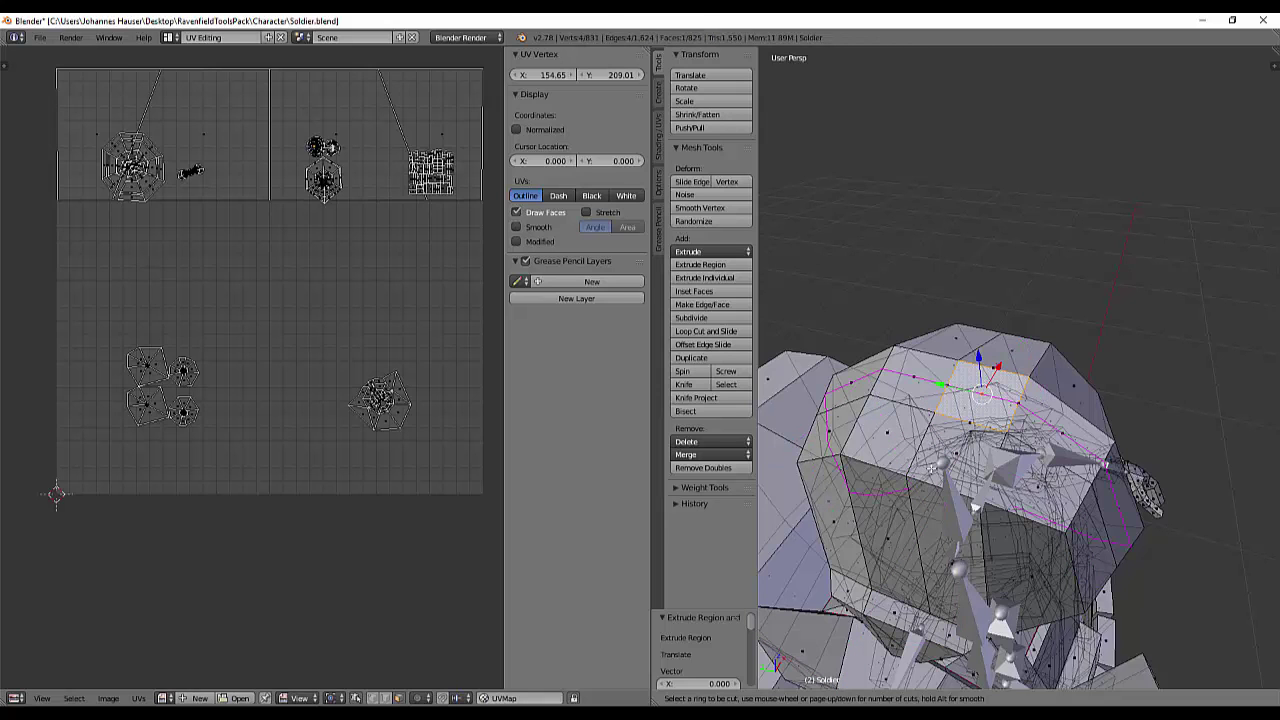
left_click(931, 467)
right_click(931, 467)
middle_click_drag(944, 463, 942, 472)
key("ctrl+r")
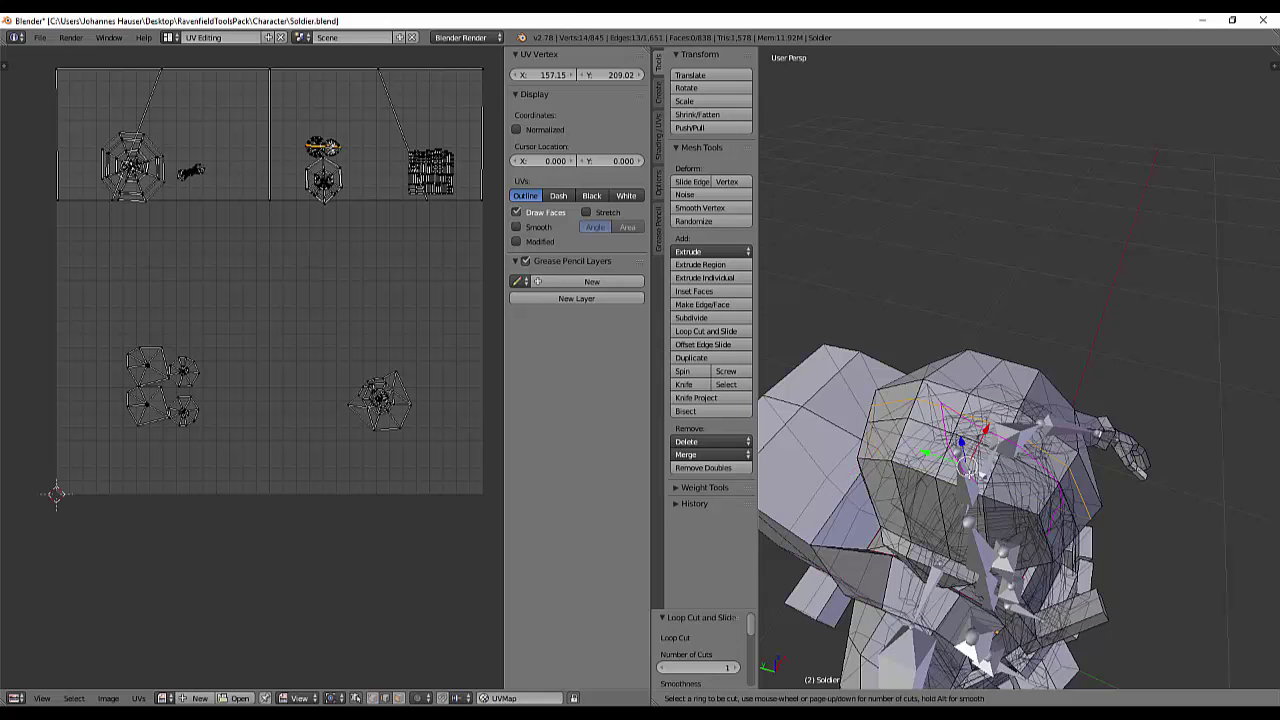
key("Escape")
- Try extruding a single small face on the helmet outward along its normal, and undo the extrusion
middle_click_drag(1029, 495, 951, 648)
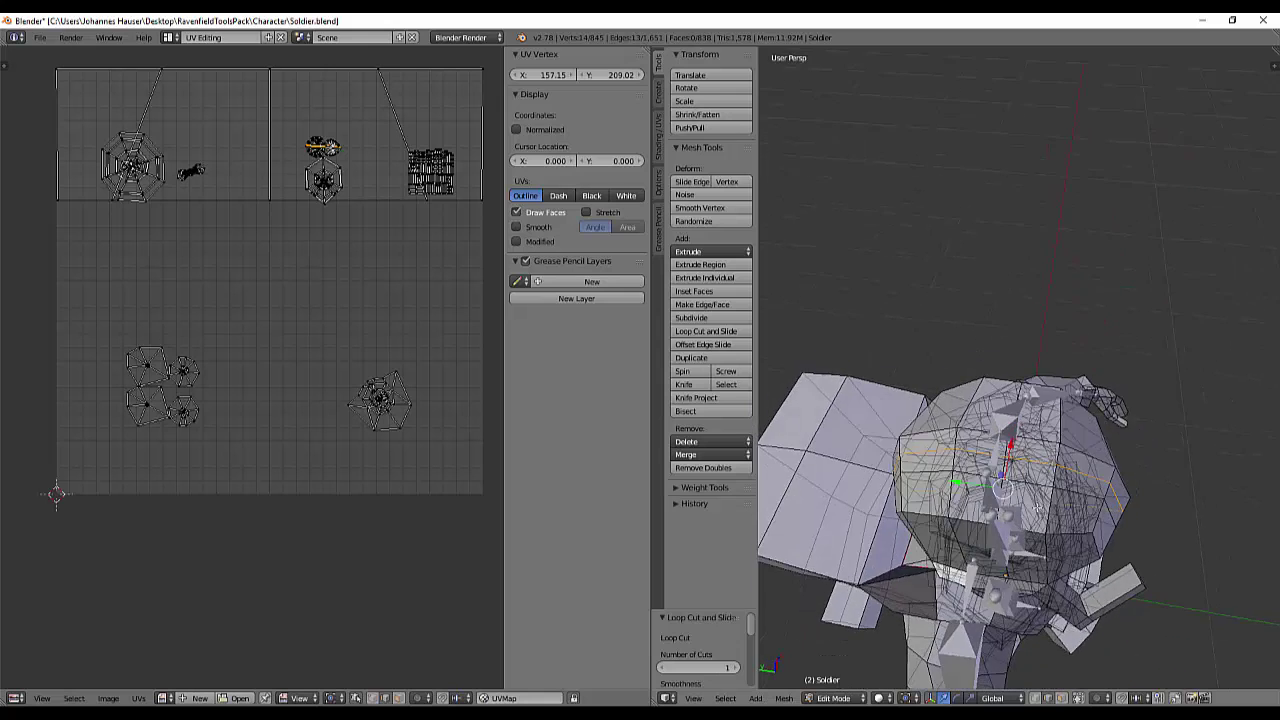
scroll(951, 648, "up", 3)
key("a")
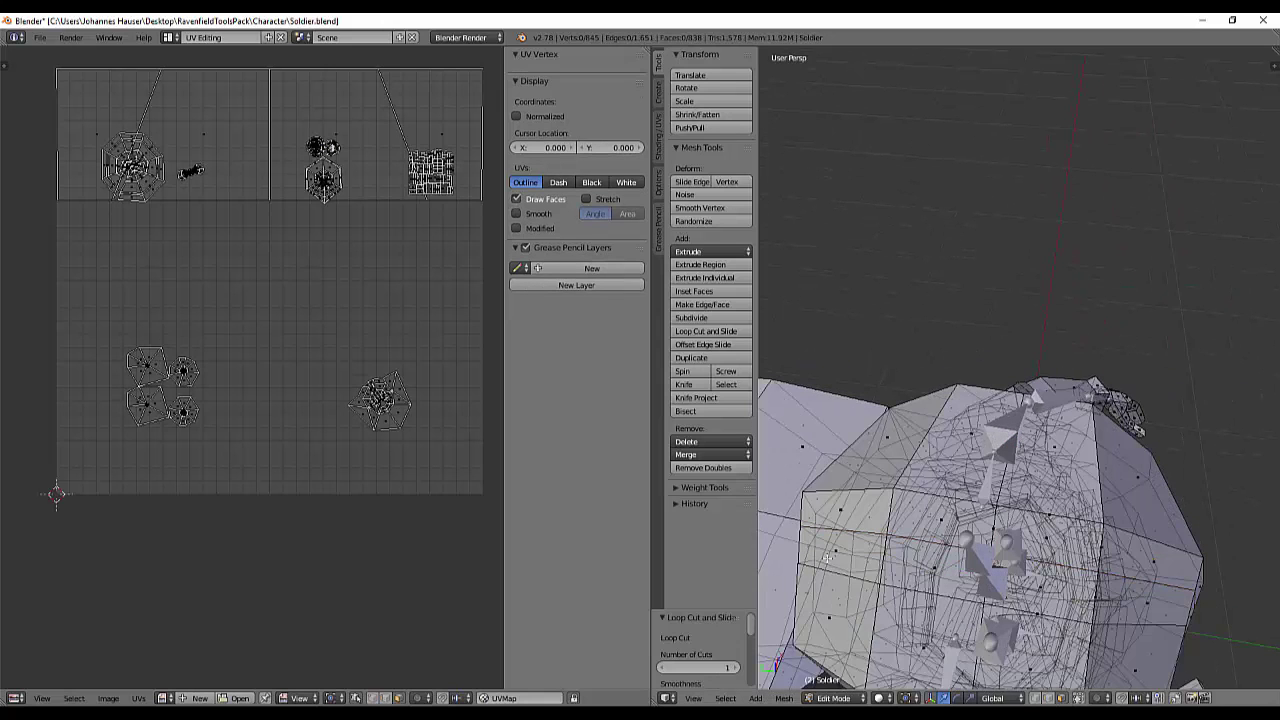
right_click(828, 557)
key("e")
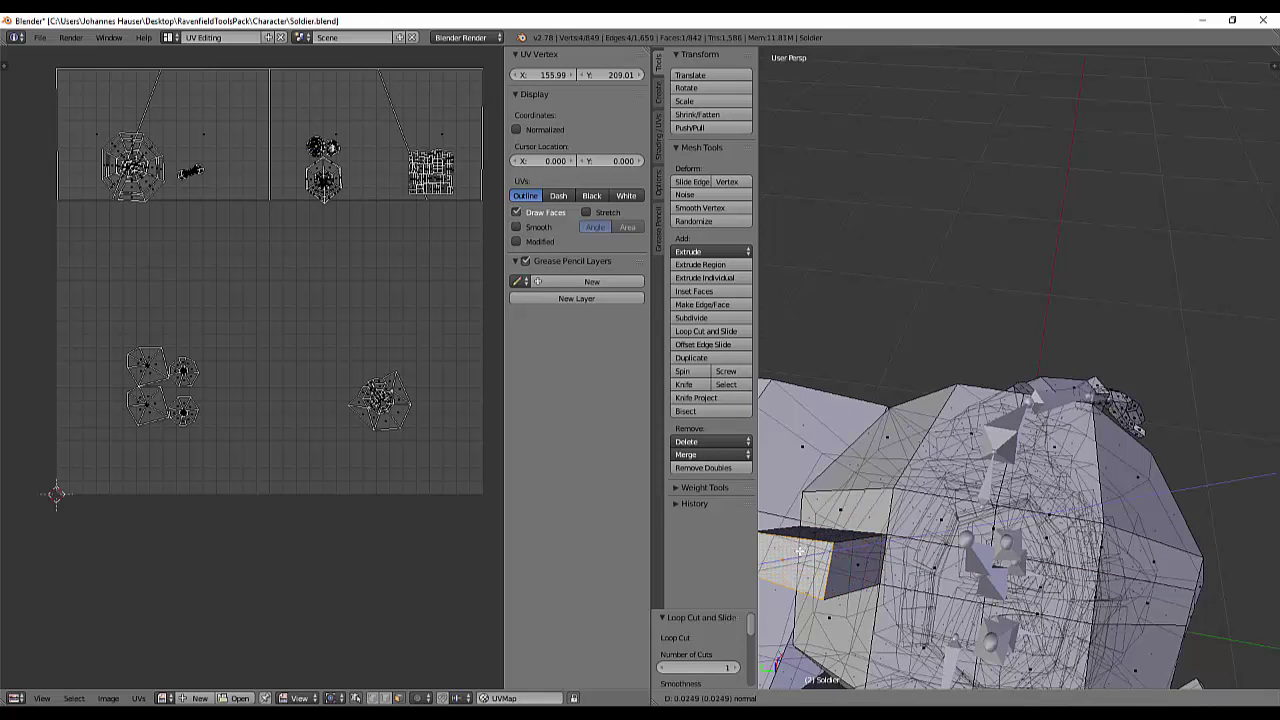
left_click(800, 550)
middle_click_drag(800, 550, 898, 488)
key("ctrl+z")
- Add two crossing one-cut loop cuts through the faces on the helmet's side, leaving both centred
middle_click_drag(951, 438, 1013, 387)
key("ctrl+r")
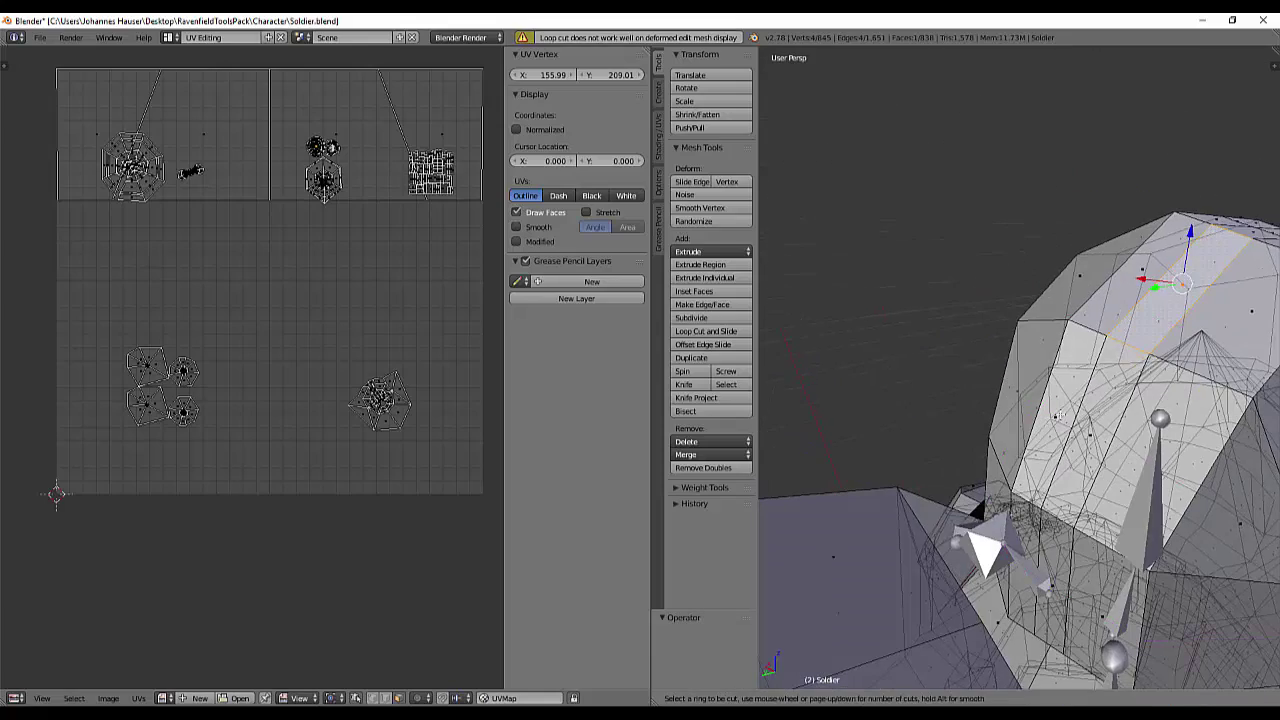
left_click(1033, 400)
right_click(1033, 400)
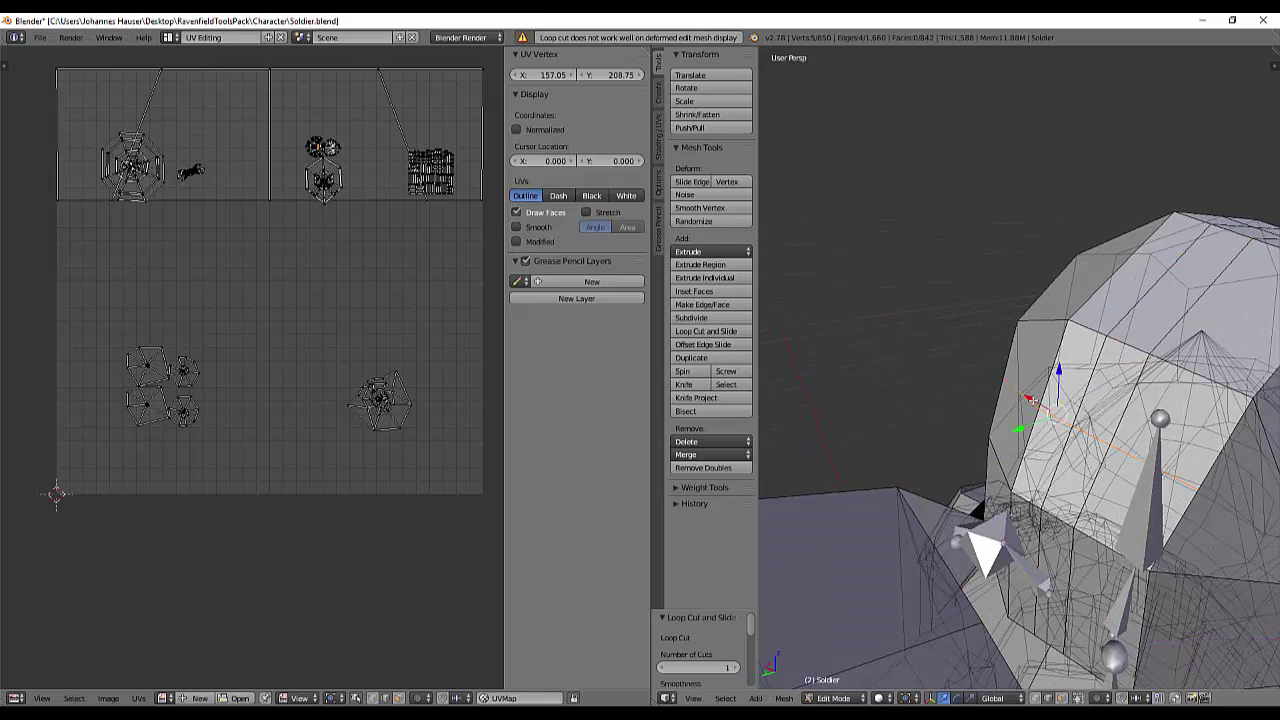
key("ctrl+r")
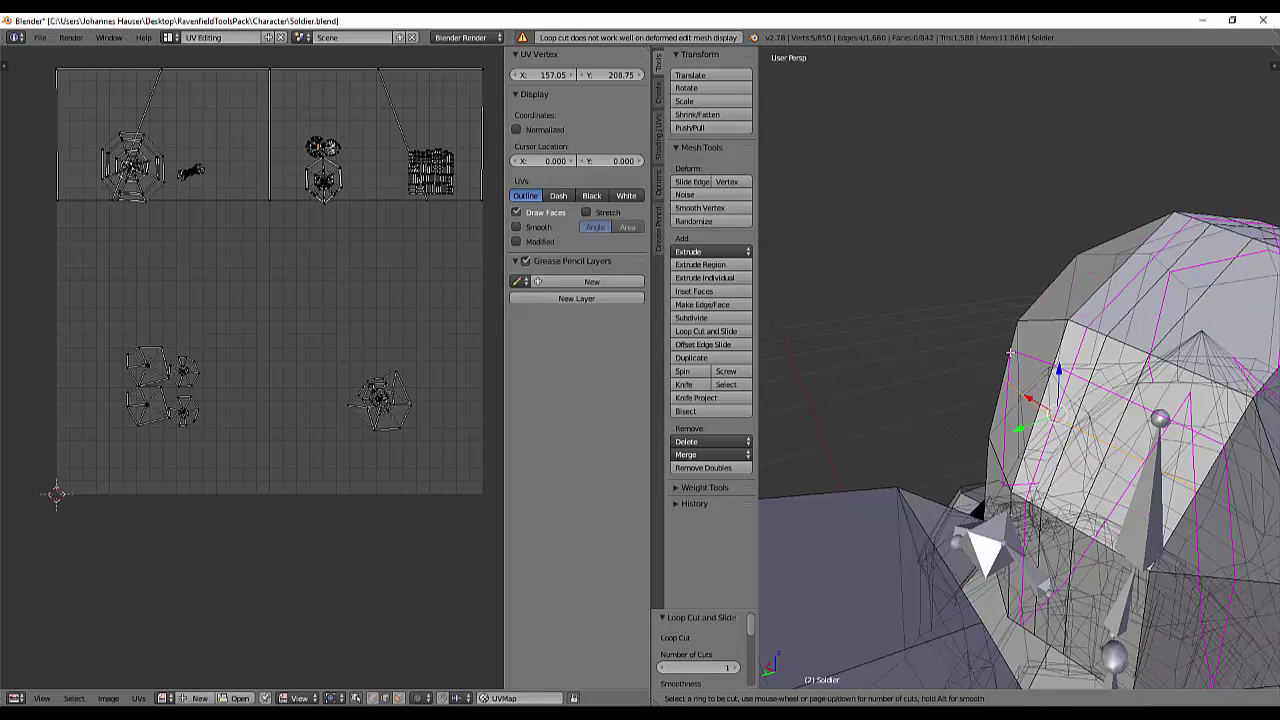
left_click(1010, 352)
right_click(1010, 352)
middle_click_drag(1096, 430, 1089, 424)
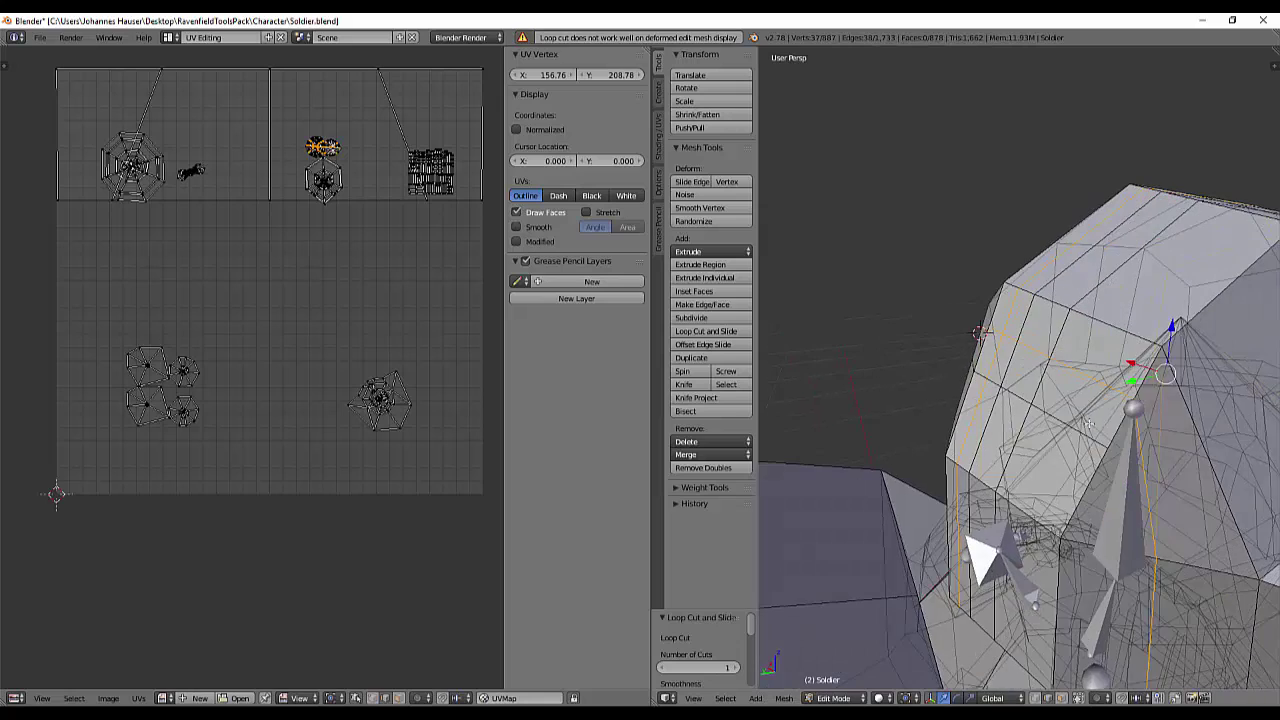
- In face selection mode, extrude one of the small faces on the helmet's side, leaving it without an offset
middle_click_drag(1023, 401, 959, 410)
left_click(1061, 699)
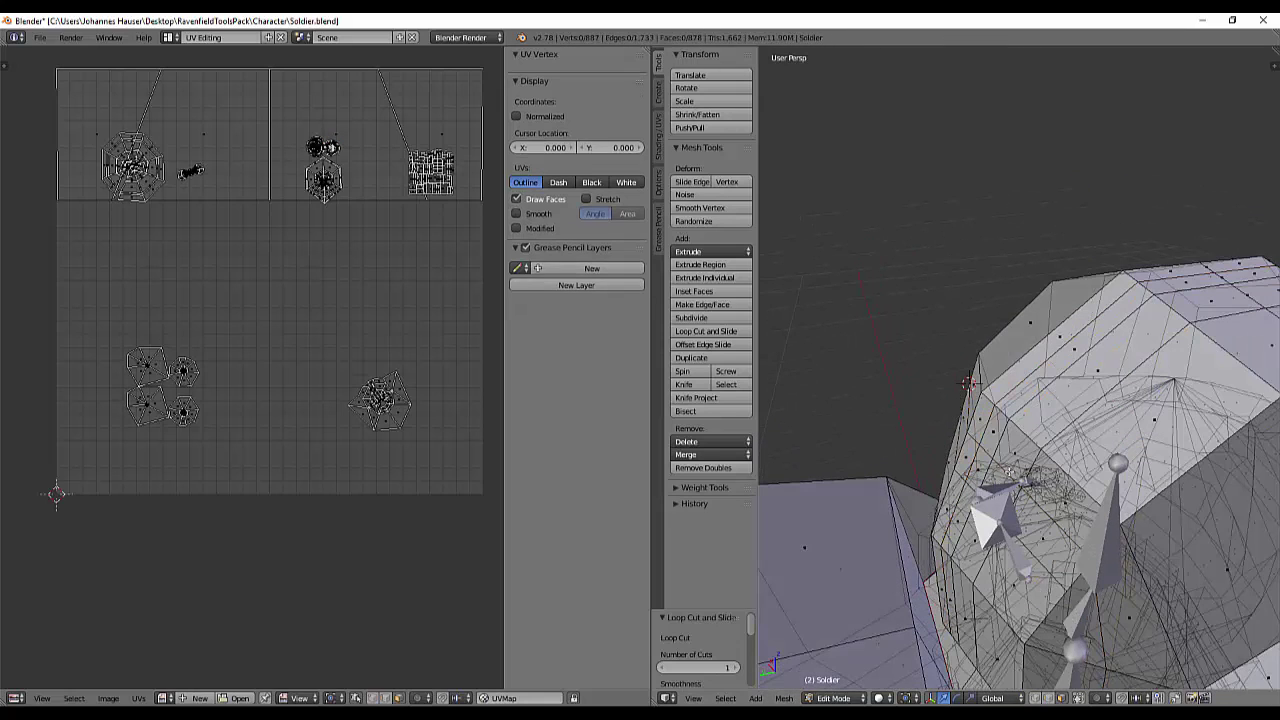
right_click(992, 437)
key("e")
right_click(904, 432)
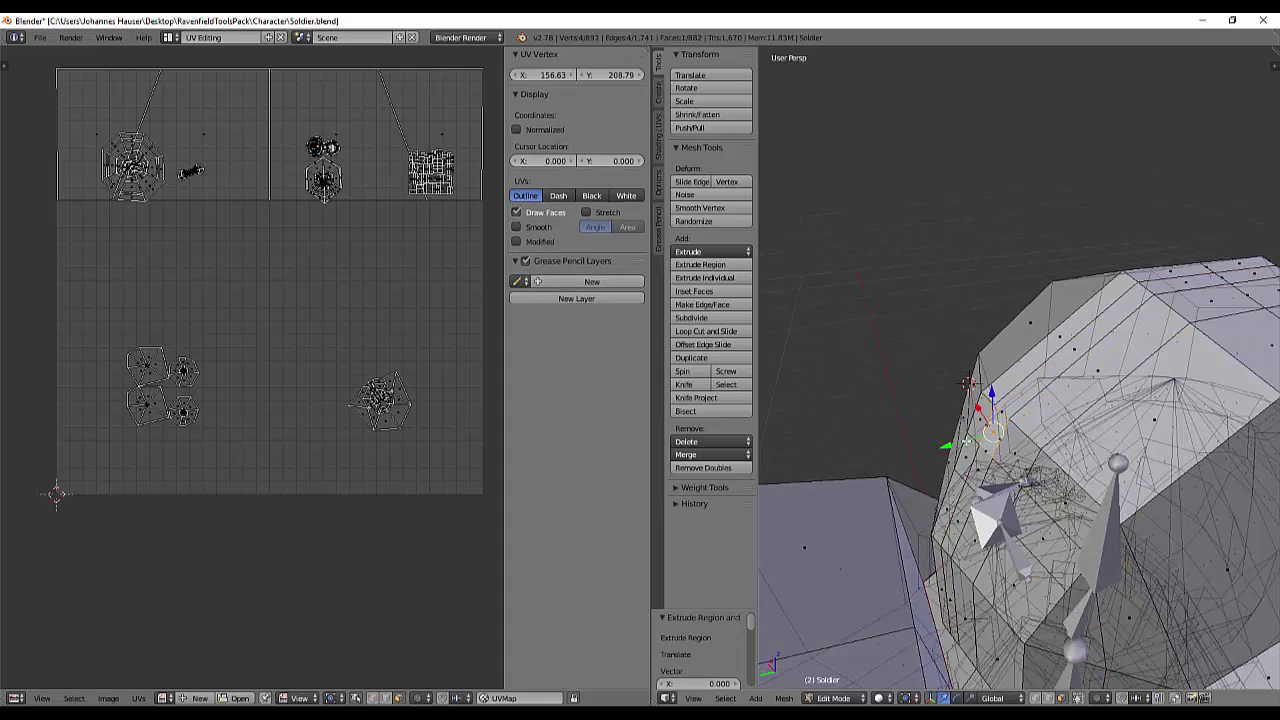
- Save the edited Soldier.blend file
middle_click_drag(966, 442, 1034, 408)
scroll(1034, 408, "down", 4)
scroll(1028, 453, "down", 6)
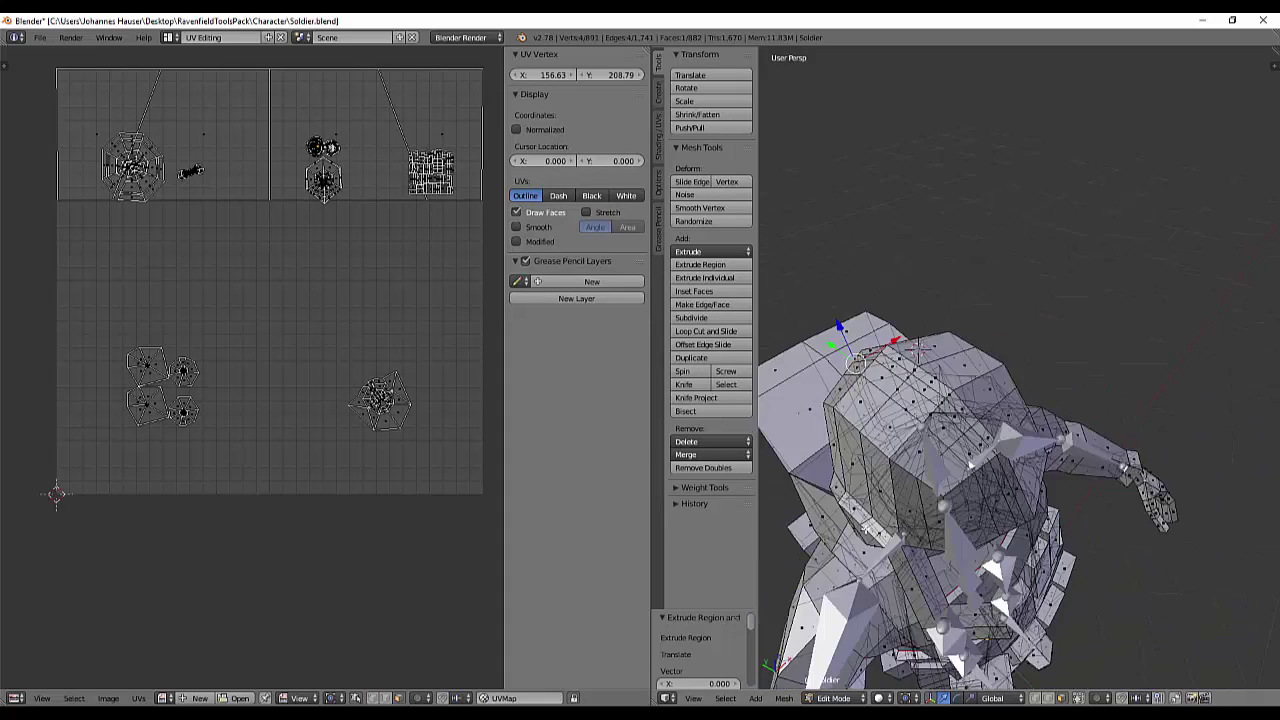
middle_click_drag(1001, 459, 895, 445)
scroll(938, 468, "up", 2)
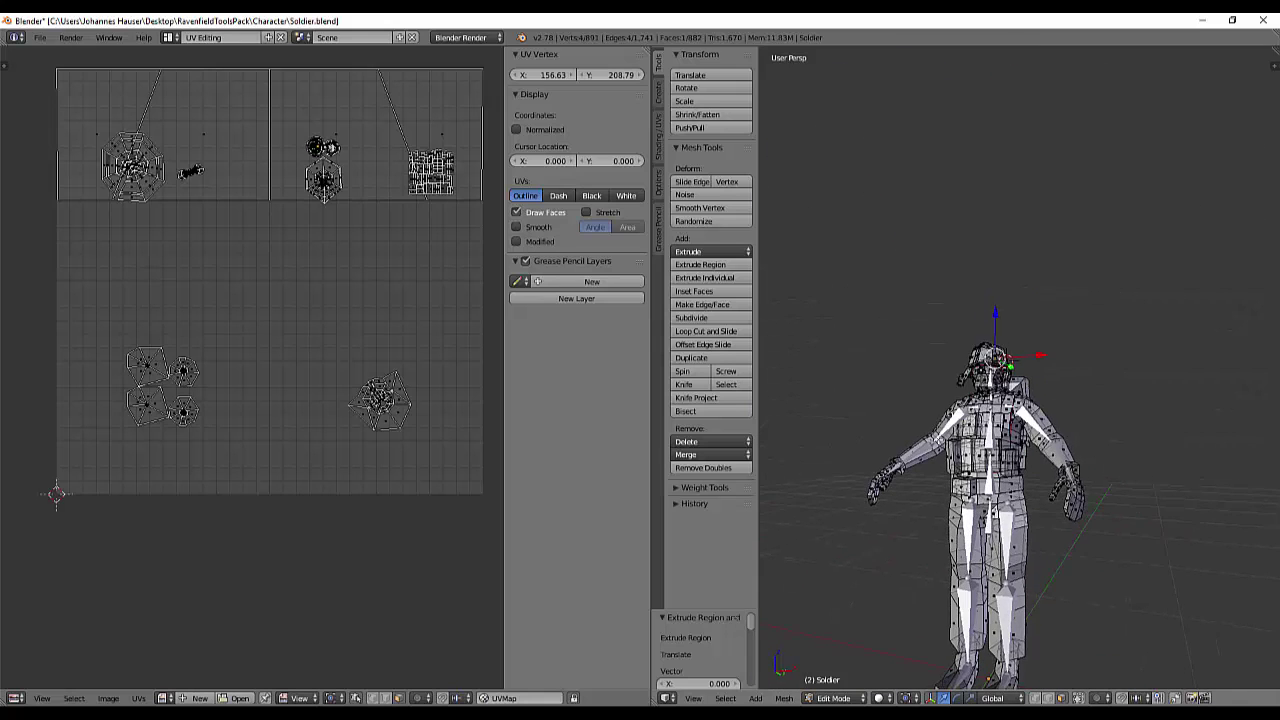
left_click(41, 41)
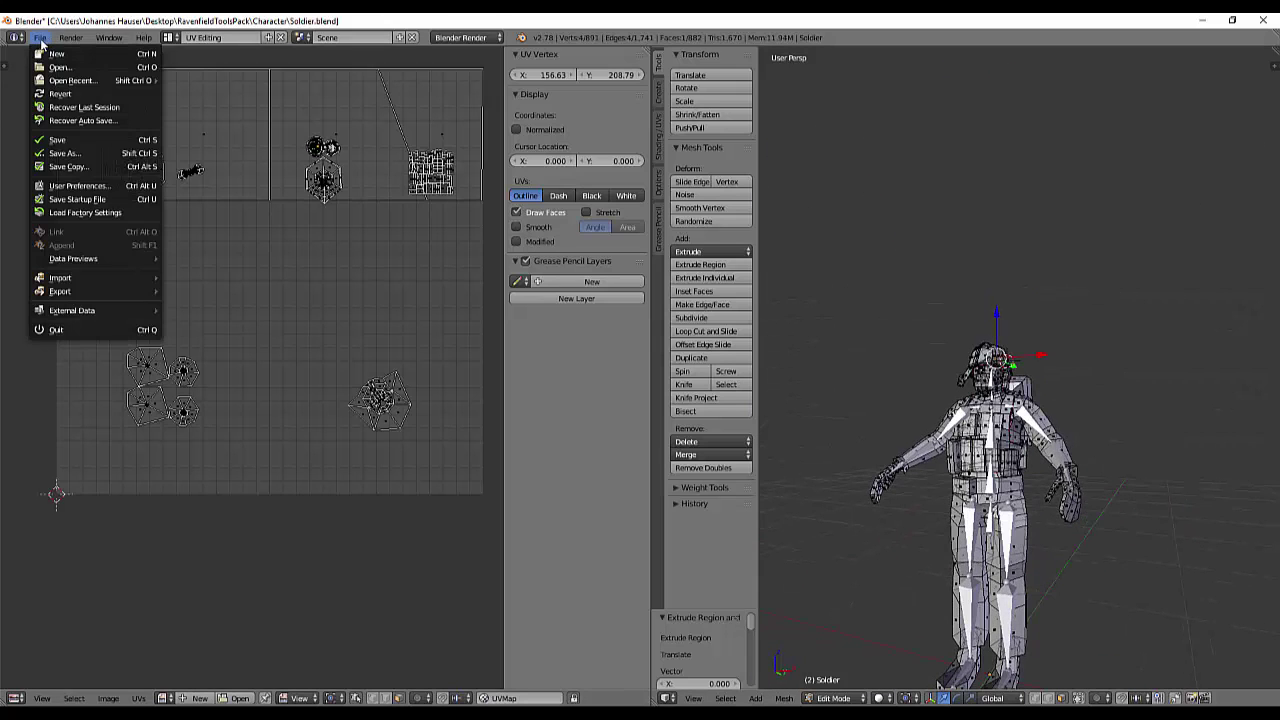
left_click(57, 140)
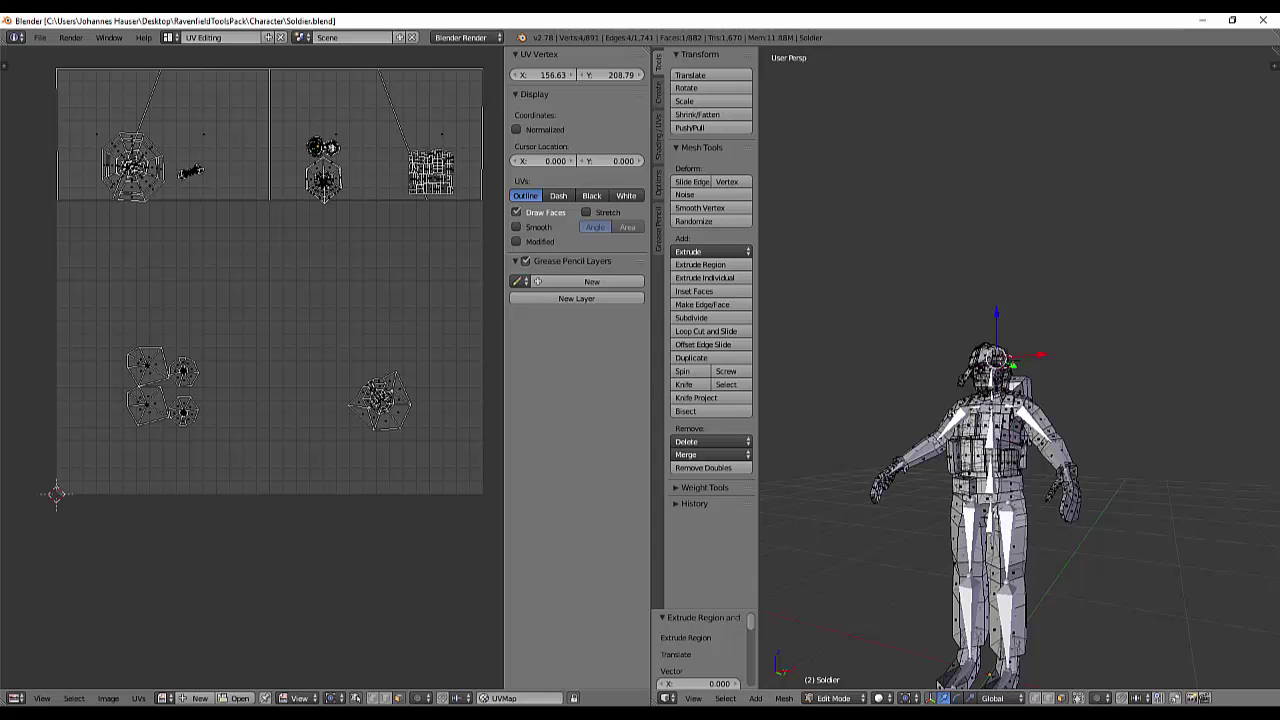
- Switch to the Unity editor and narrow the Inspector to widen the Scene and Project areas
key("alt+Tab")
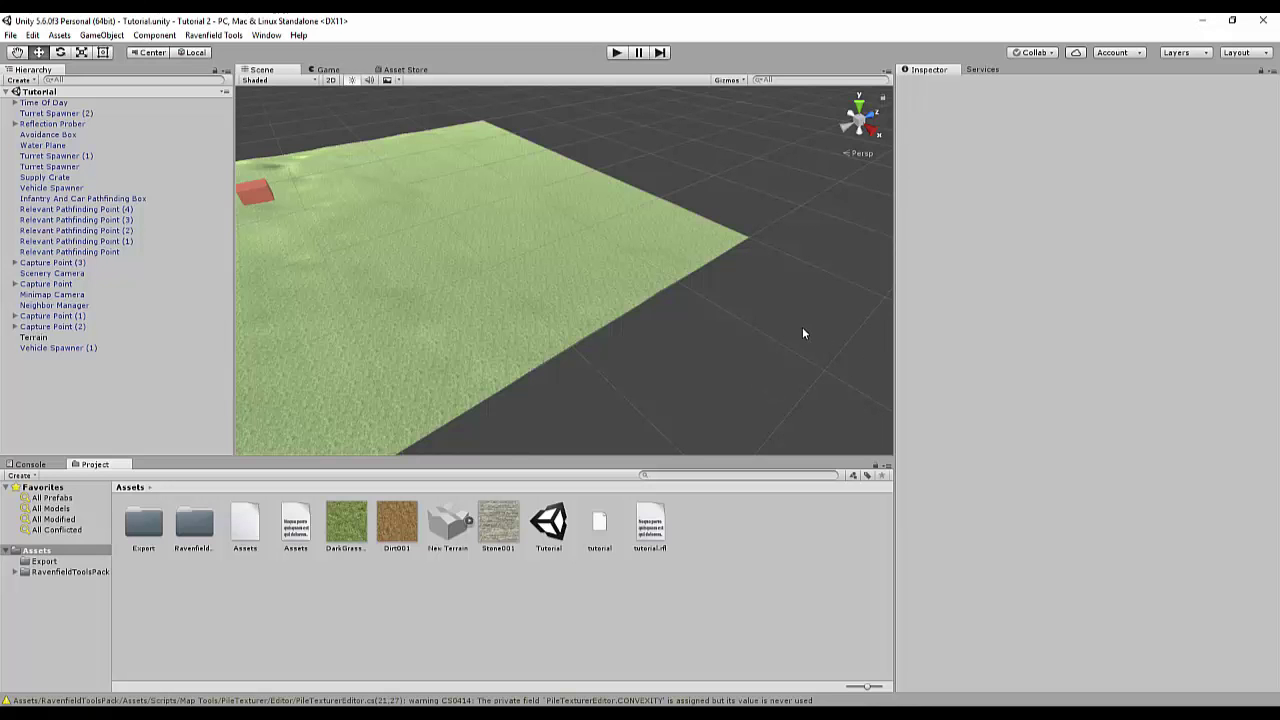
left_click_drag(802, 327, 898, 356, "alt")
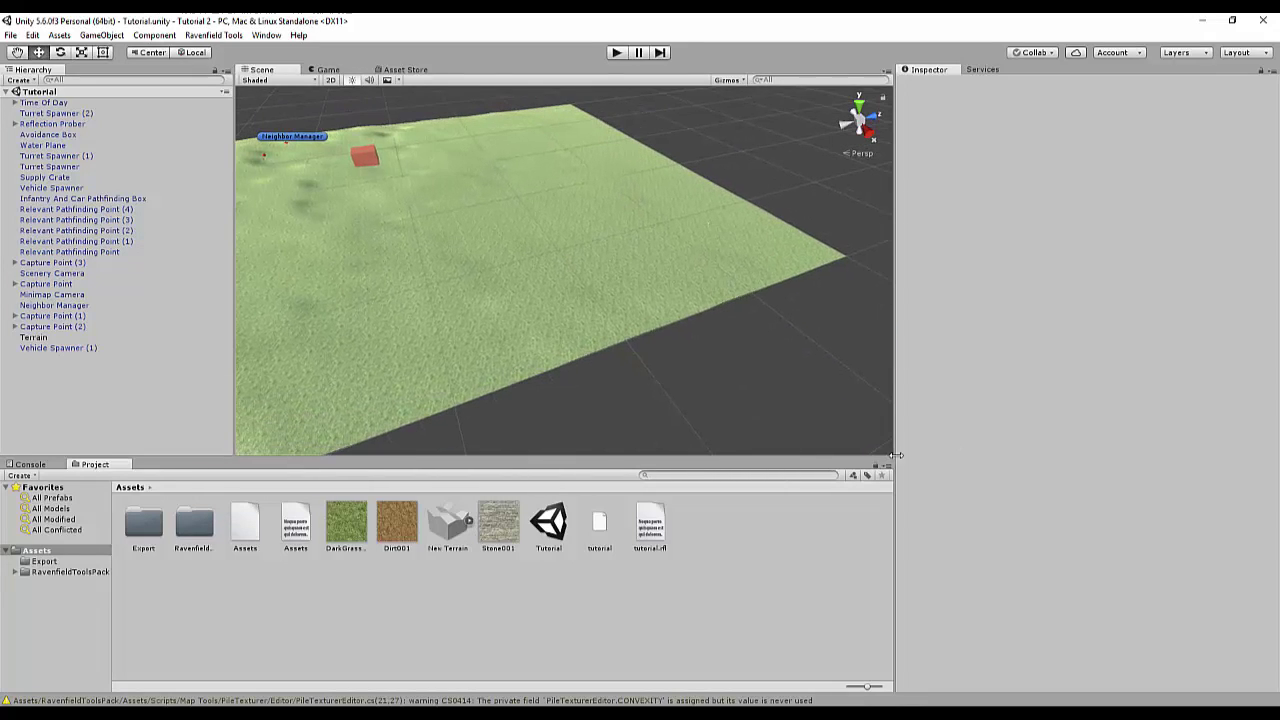
left_click_drag(896, 455, 1096, 455)
- Look through the Character and Assets/Models folders of RavenfieldToolsPack for the Soldier model
double_click(192, 527)
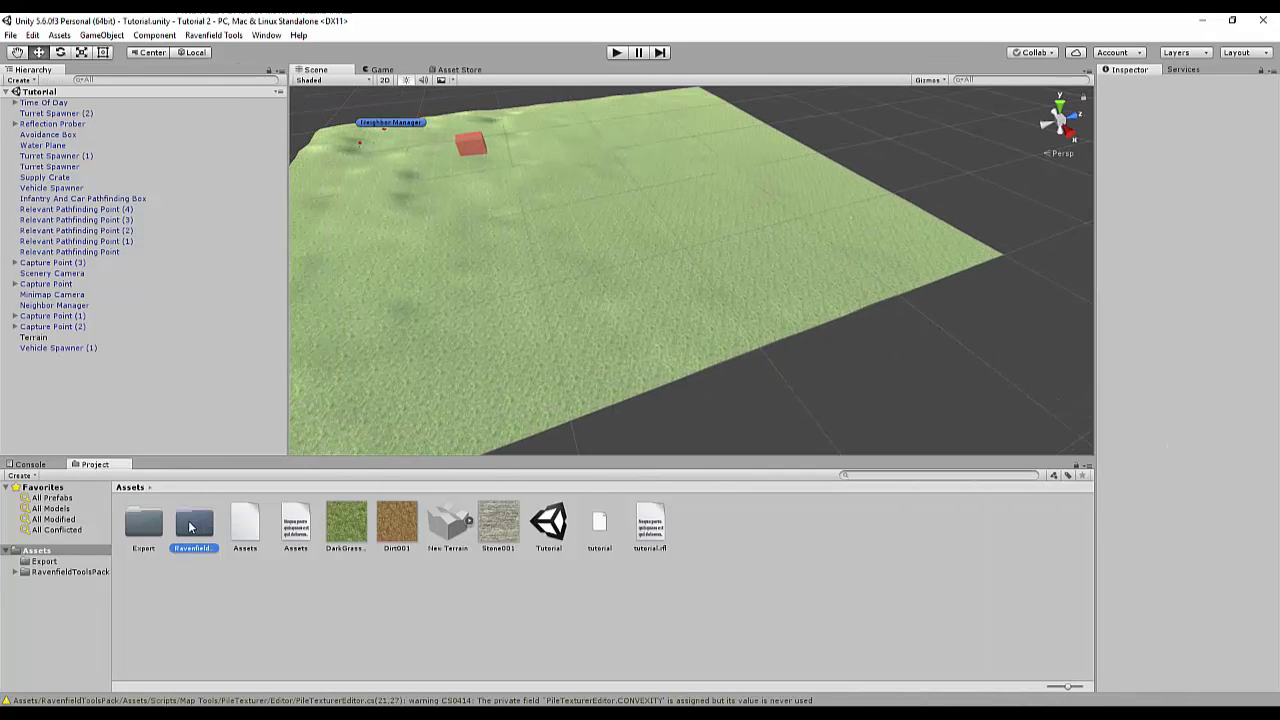
double_click(219, 522)
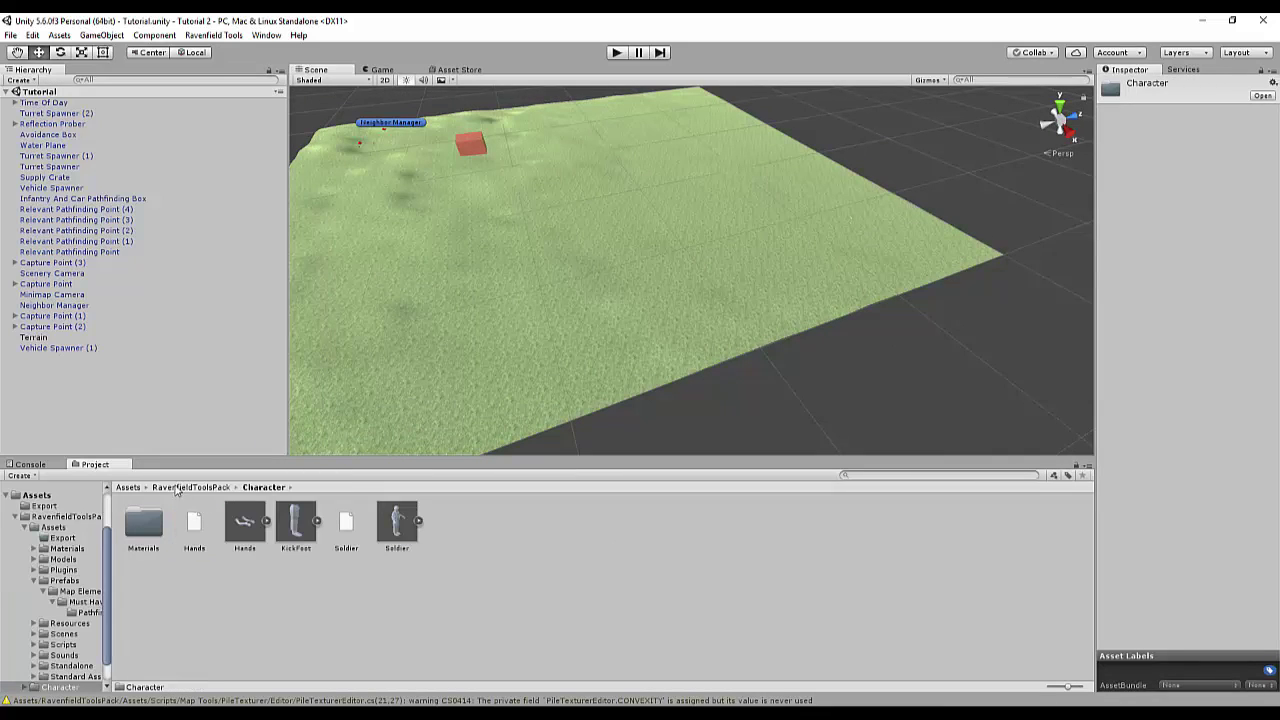
left_click(395, 567)
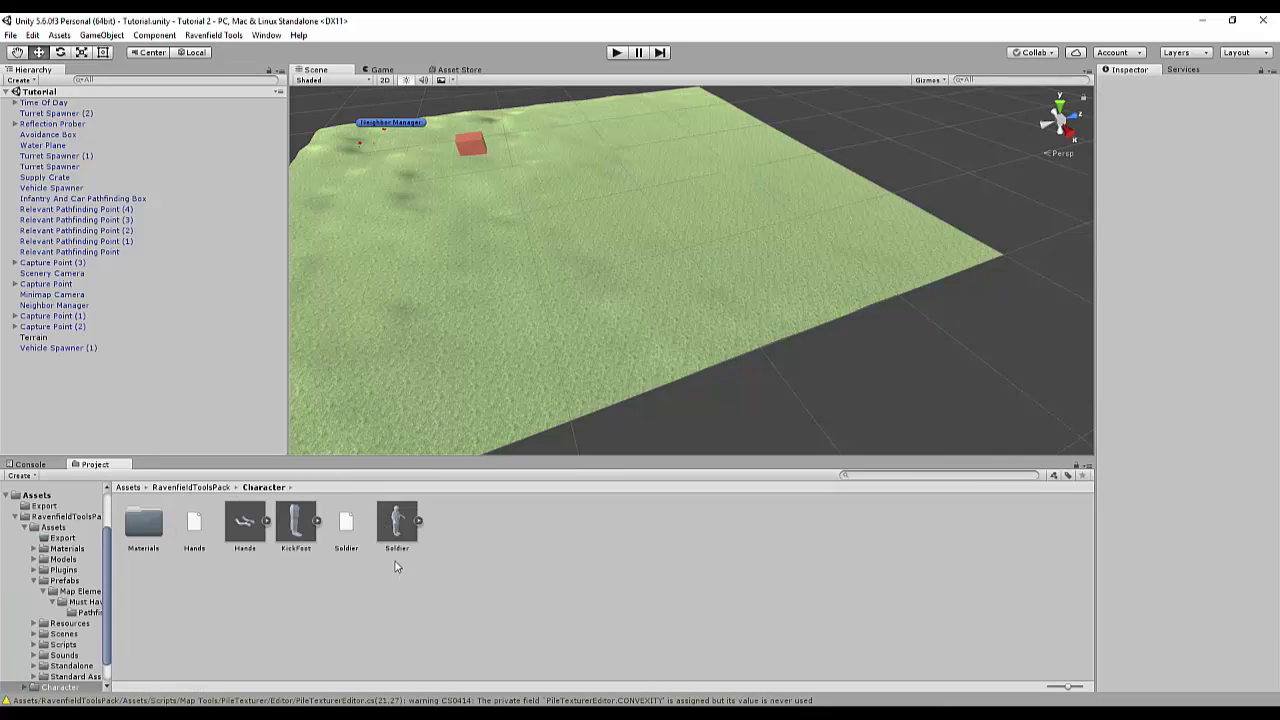
left_click(204, 489)
double_click(151, 524)
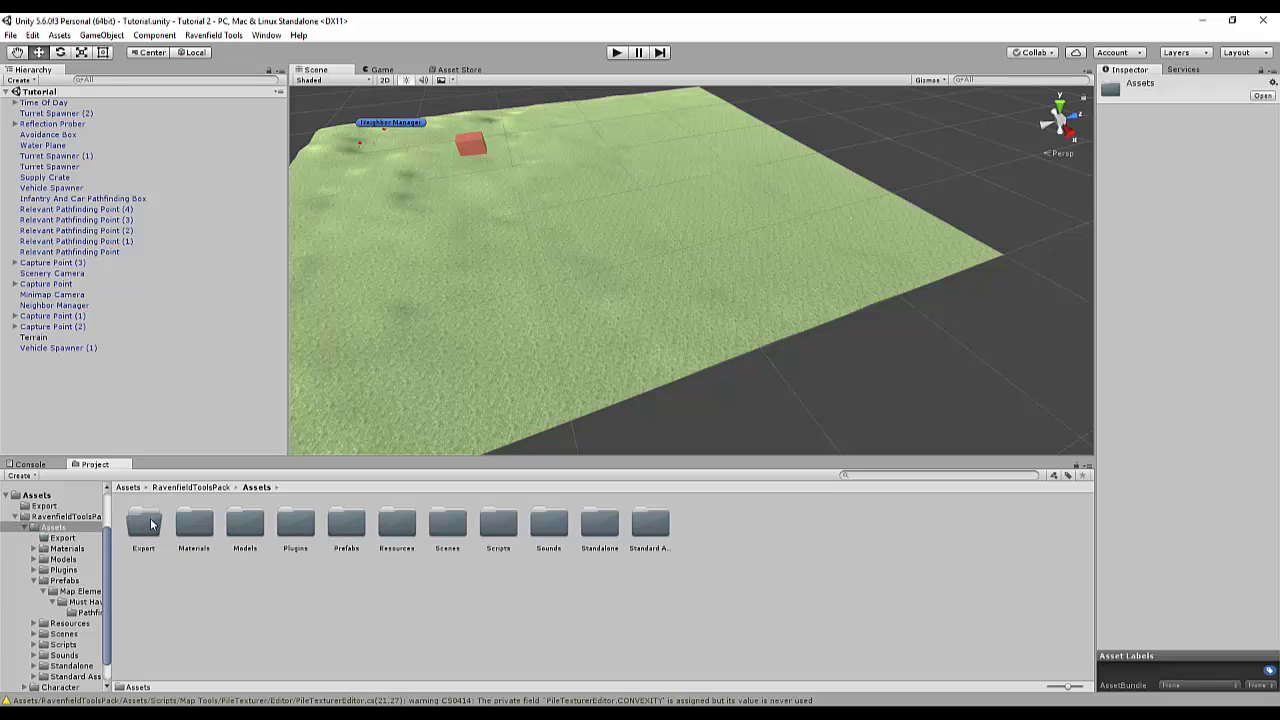
double_click(244, 528)
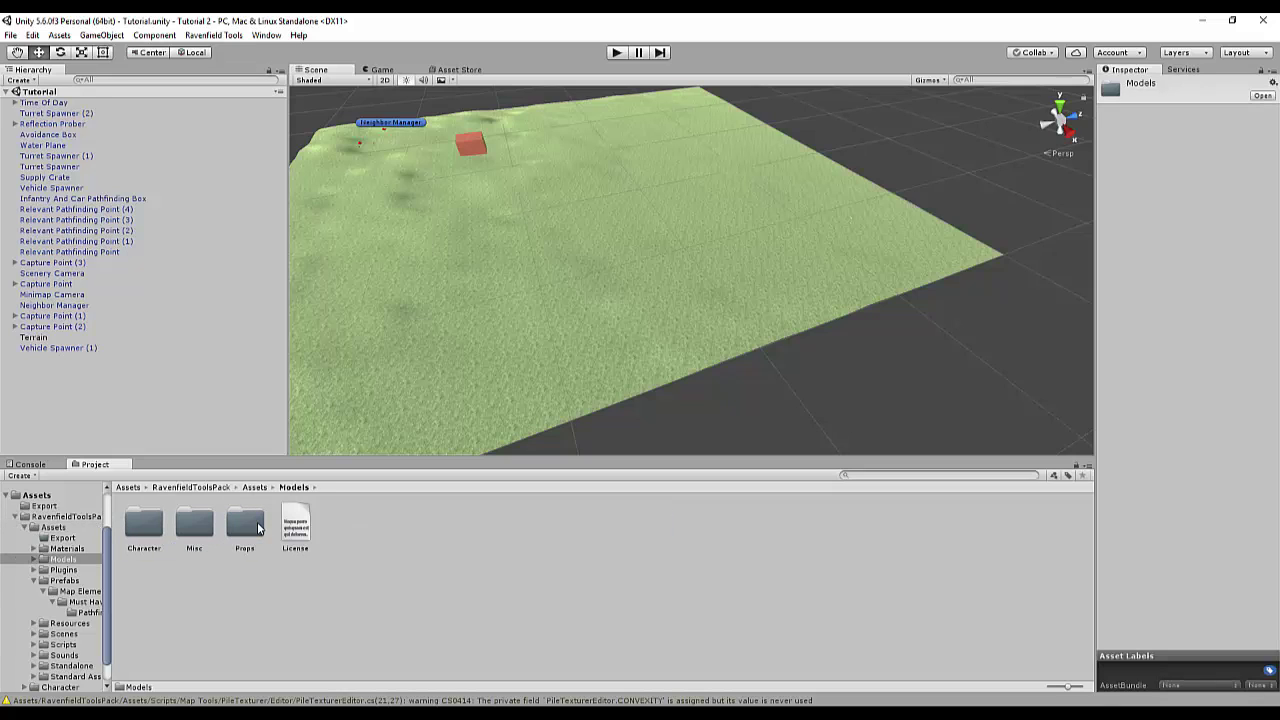
left_click(228, 491)
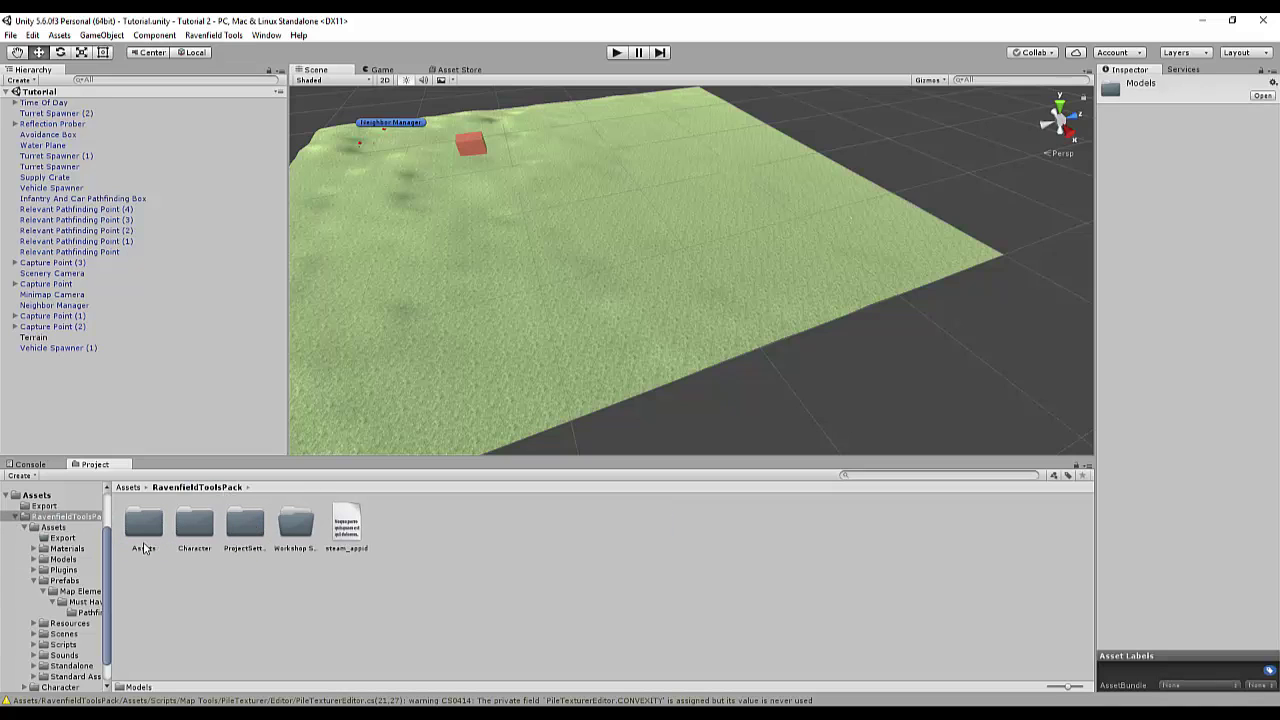
- Open the Map Elements prefab folder under RavenfieldToolsPack/Assets/Prefabs
double_click(155, 528)
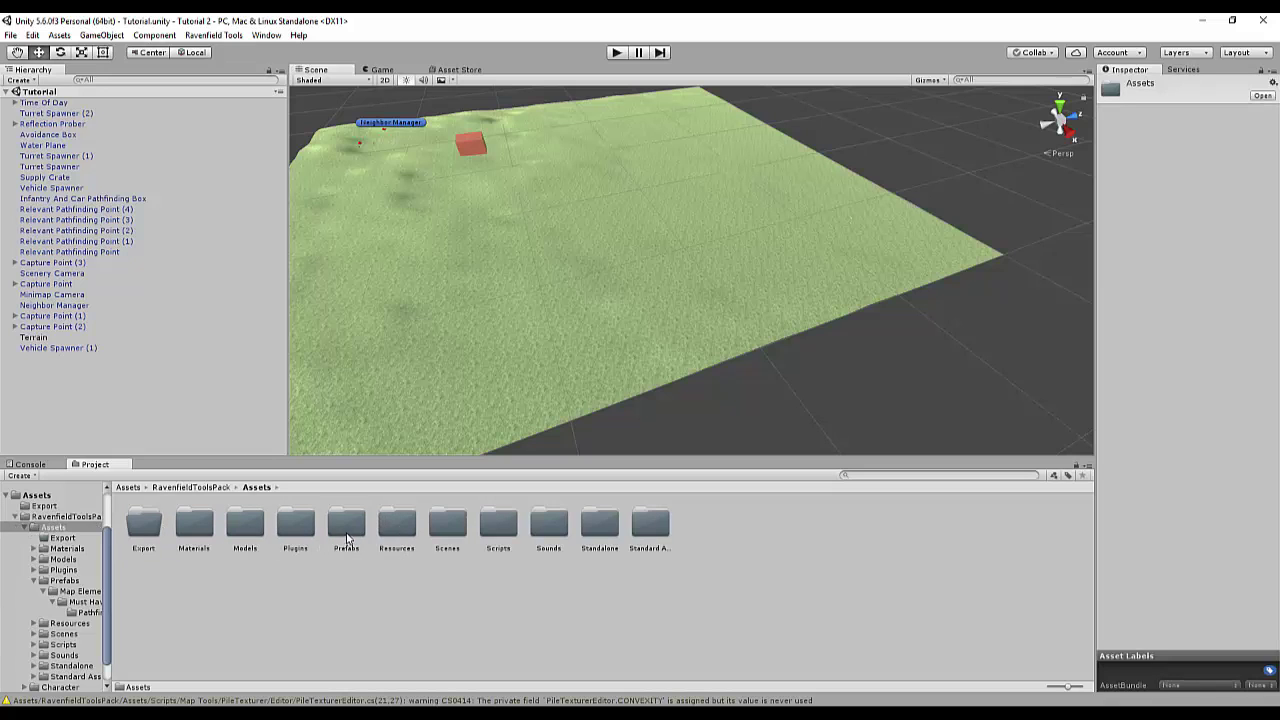
double_click(347, 538)
right_click_drag(766, 298, 775, 268)
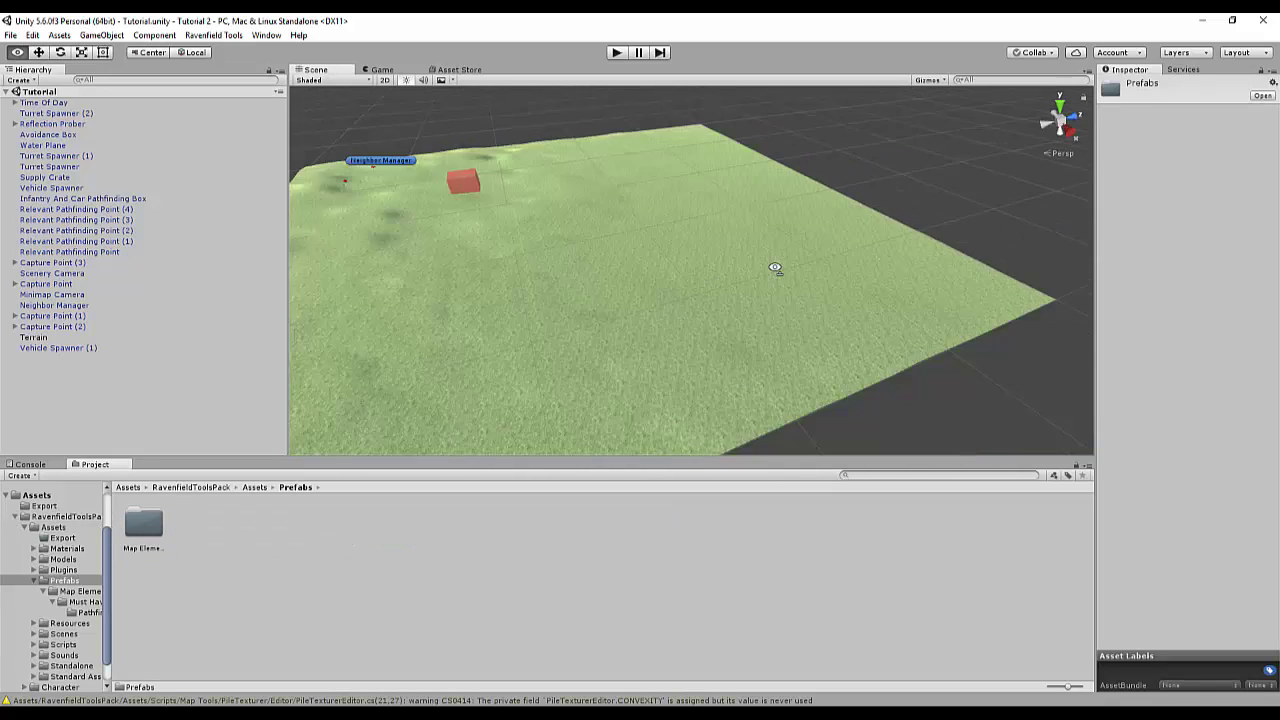
left_click_drag(775, 268, 583, 257, "alt")
double_click(143, 530)
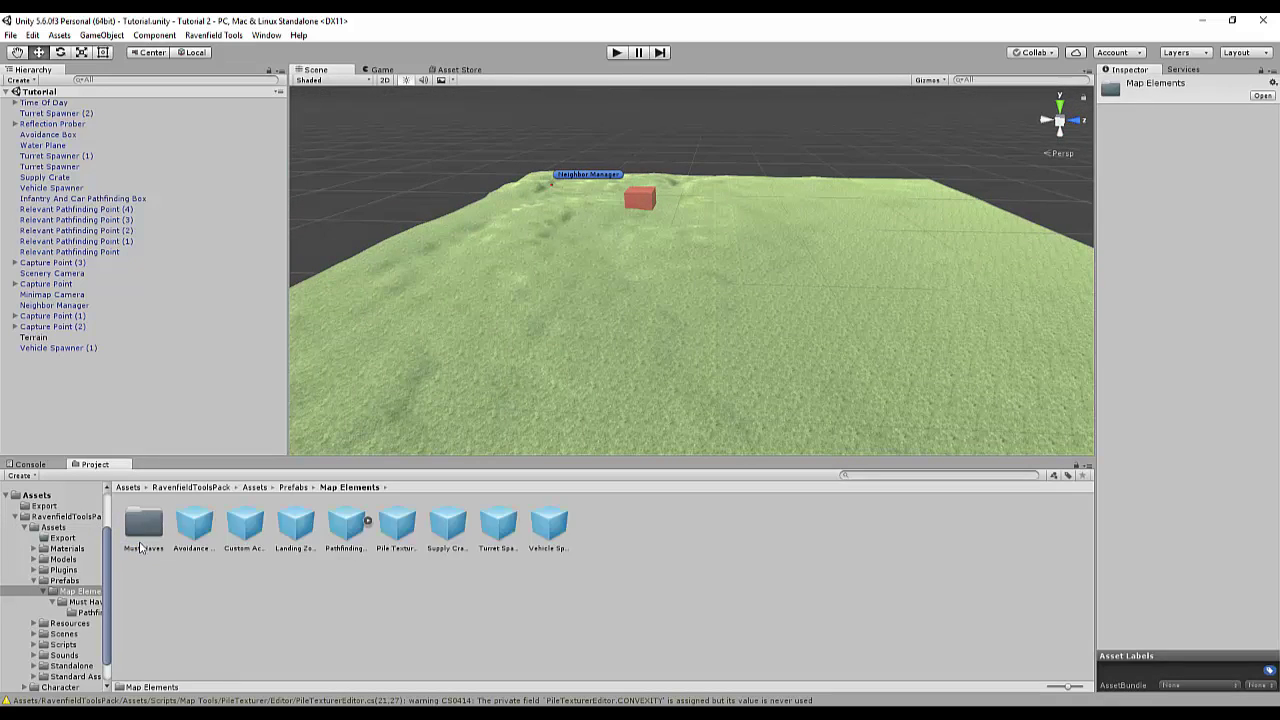
- Place the Custom Actor Model prefab on the terrain in the scene
right_click_drag(510, 389, 548, 445)
left_click_drag(255, 532, 739, 276)
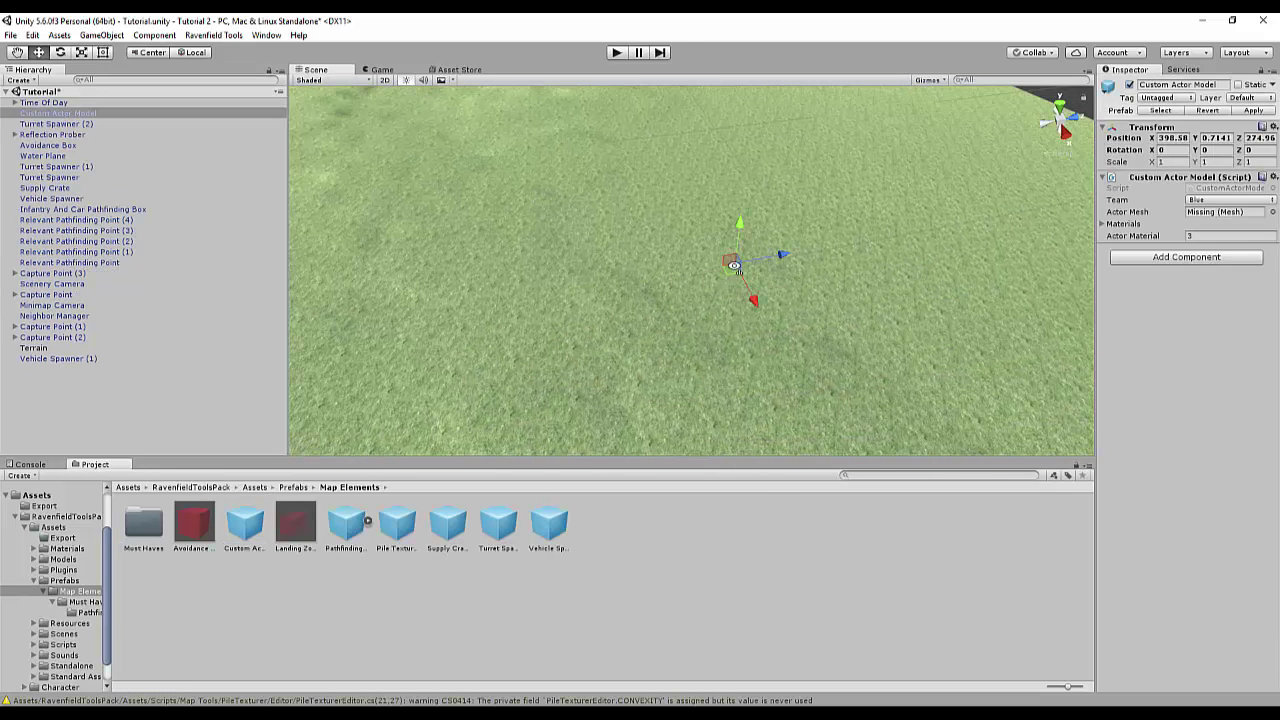
right_click_drag(738, 268, 797, 243)
left_click_drag(797, 242, 1175, 220, "alt")
- Expand the Custom Actor Model's Materials list and set its Actor Mesh to the Soldier mesh from RavenfieldToolsPack/Assets/Models
left_click(1124, 224)
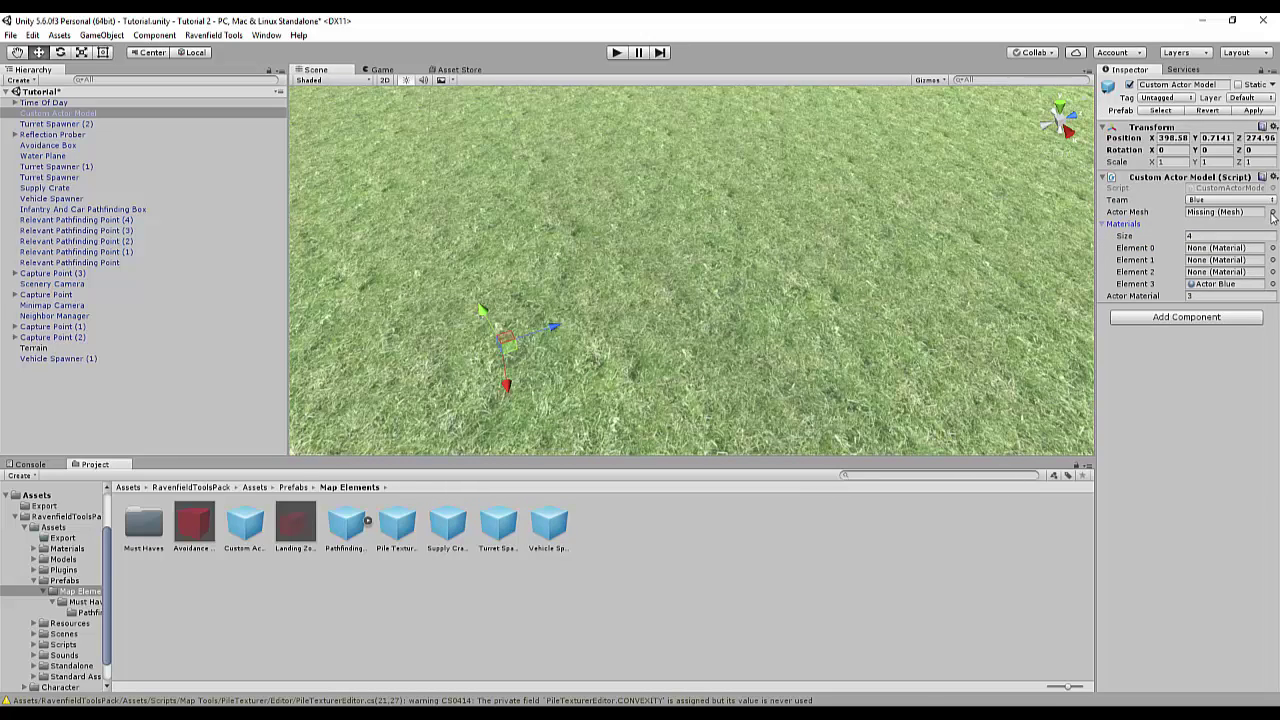
left_click(1273, 213)
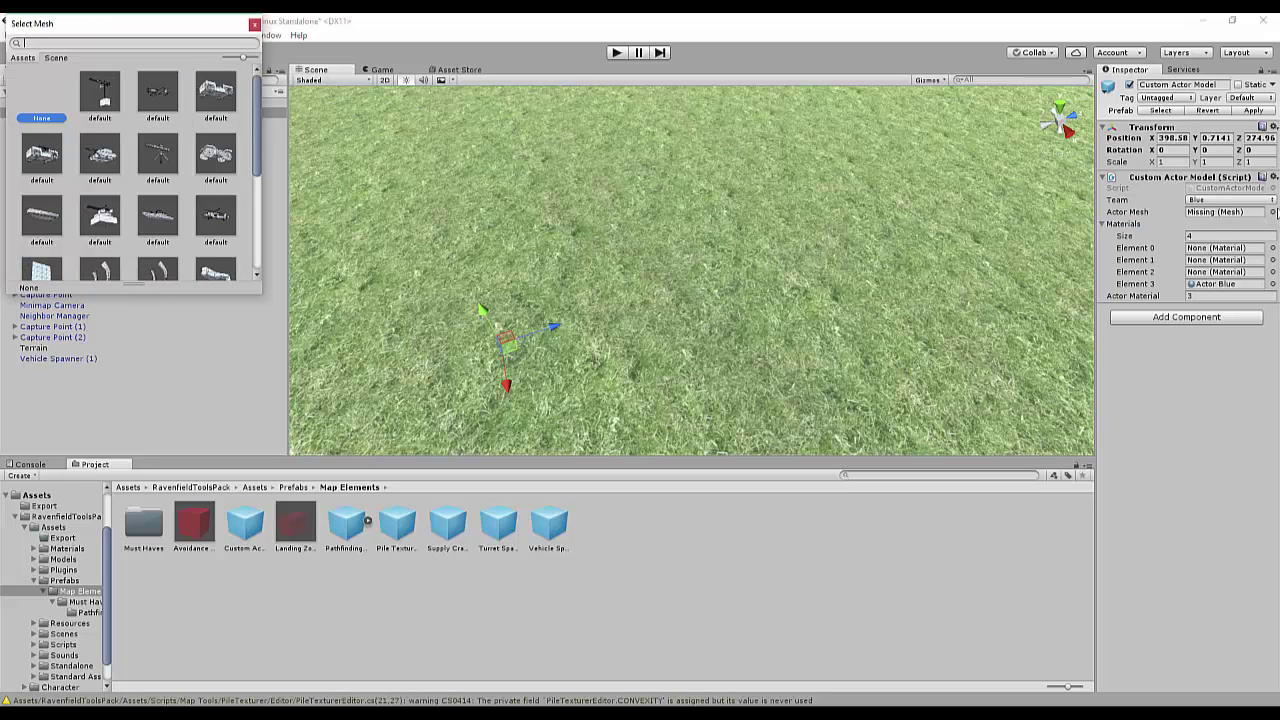
left_click_drag(258, 78, 250, 196)
left_click(42, 185)
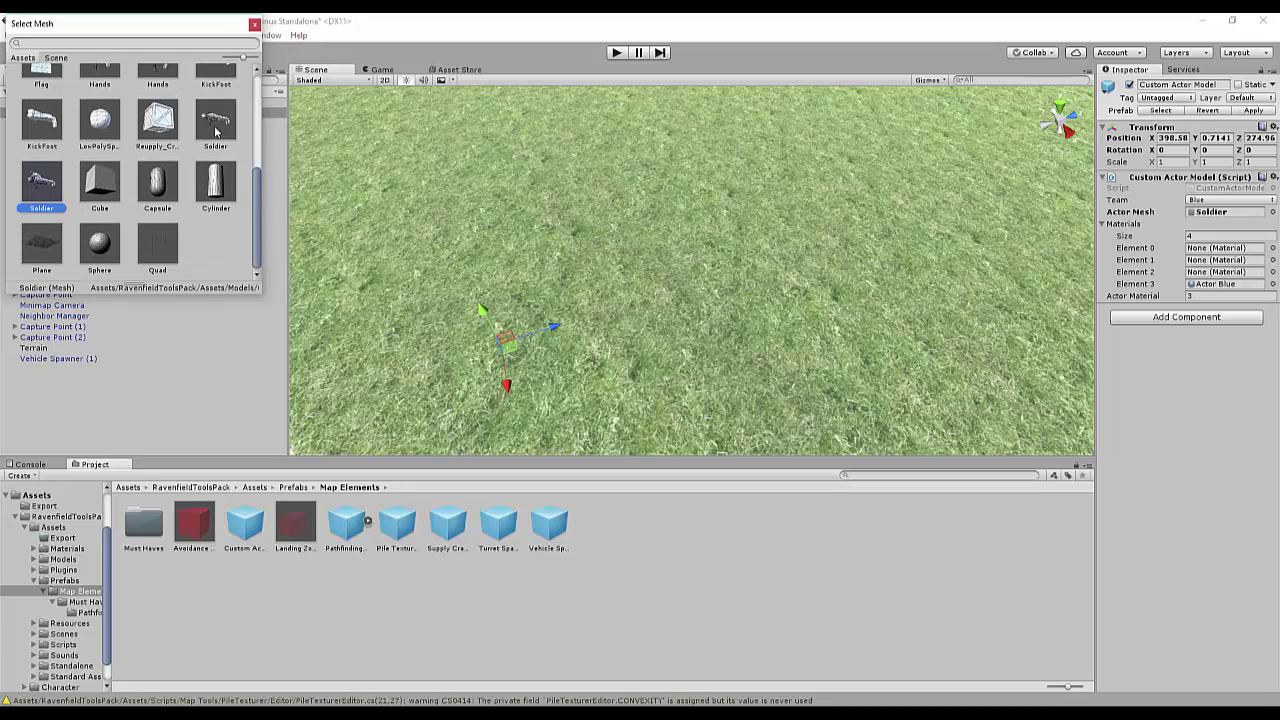
left_click(215, 128)
left_click(36, 187)
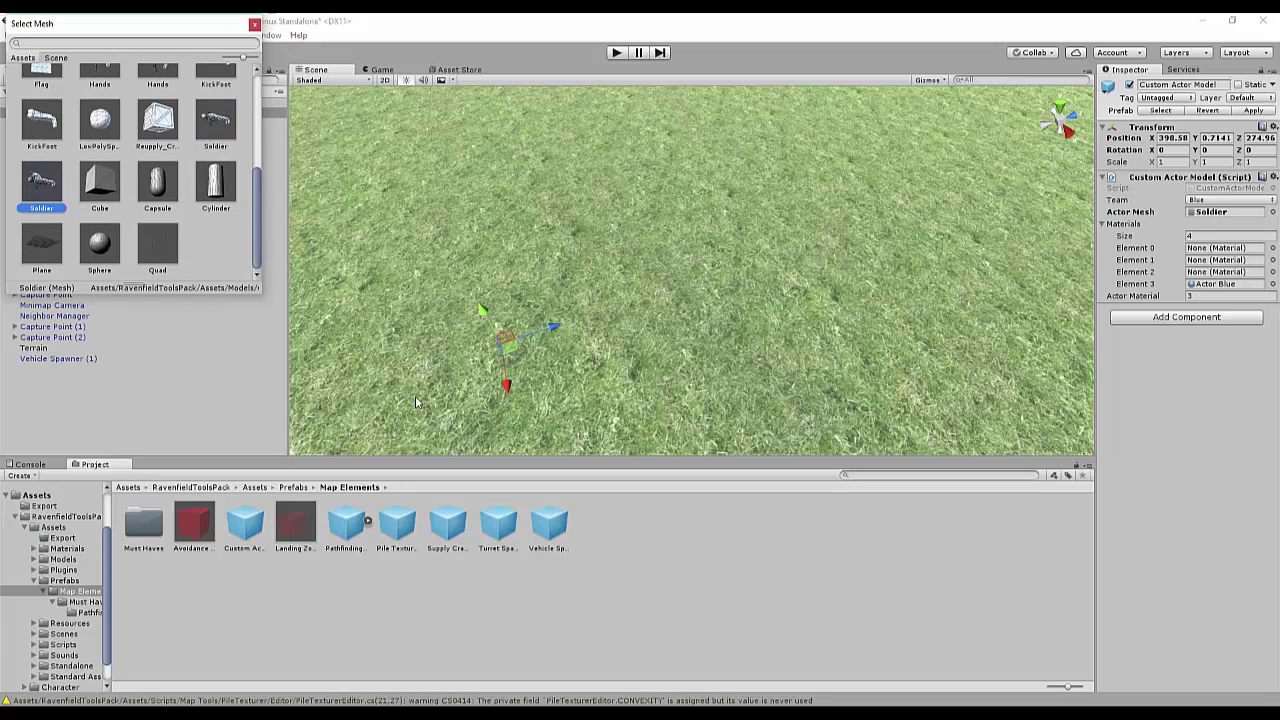
double_click(44, 195)
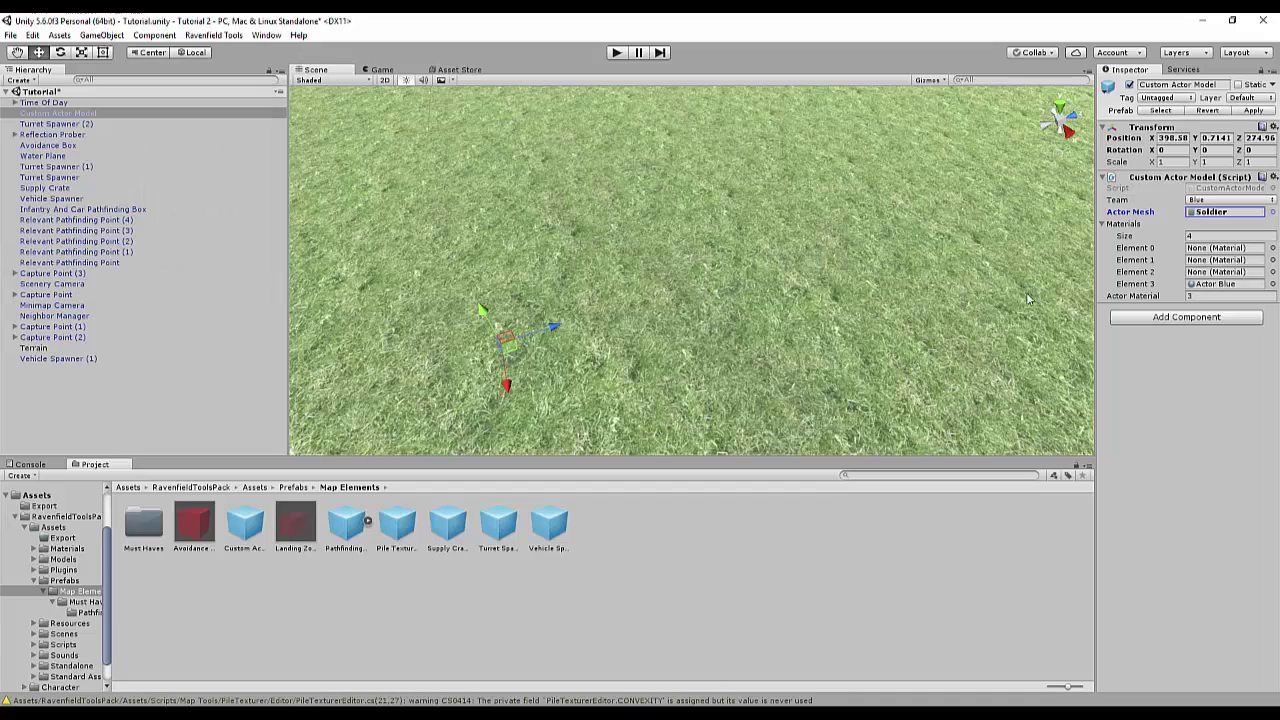
- Assign the Actor Blue material to Element 0 of the Custom Actor Model's Materials list
right_click_drag(1028, 299, 969, 290)
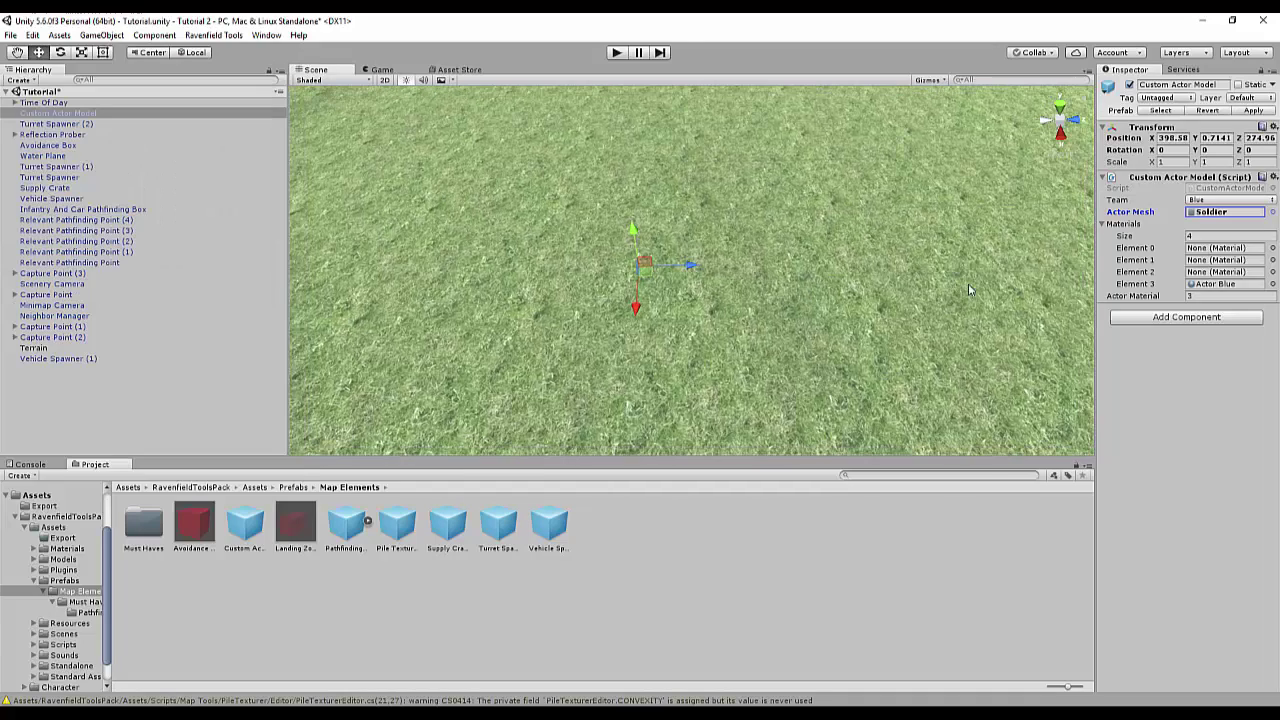
left_click(1273, 248)
double_click(106, 97)
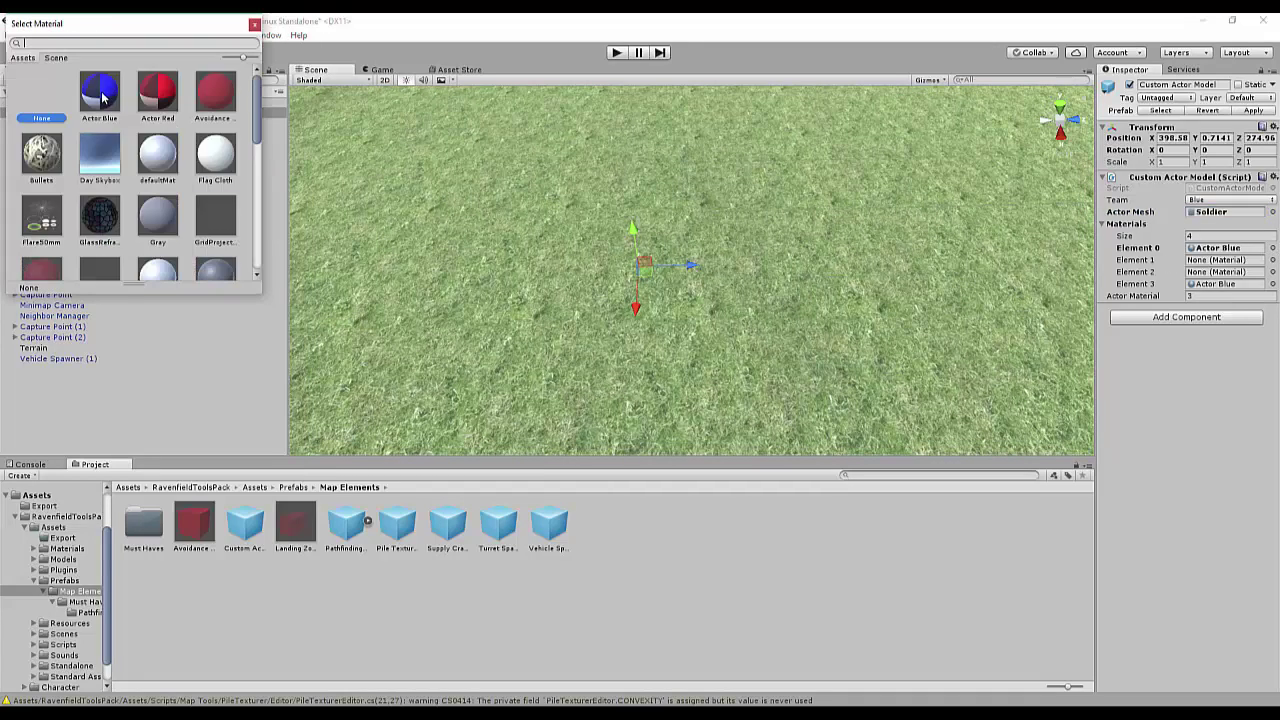
right_click(1273, 252)
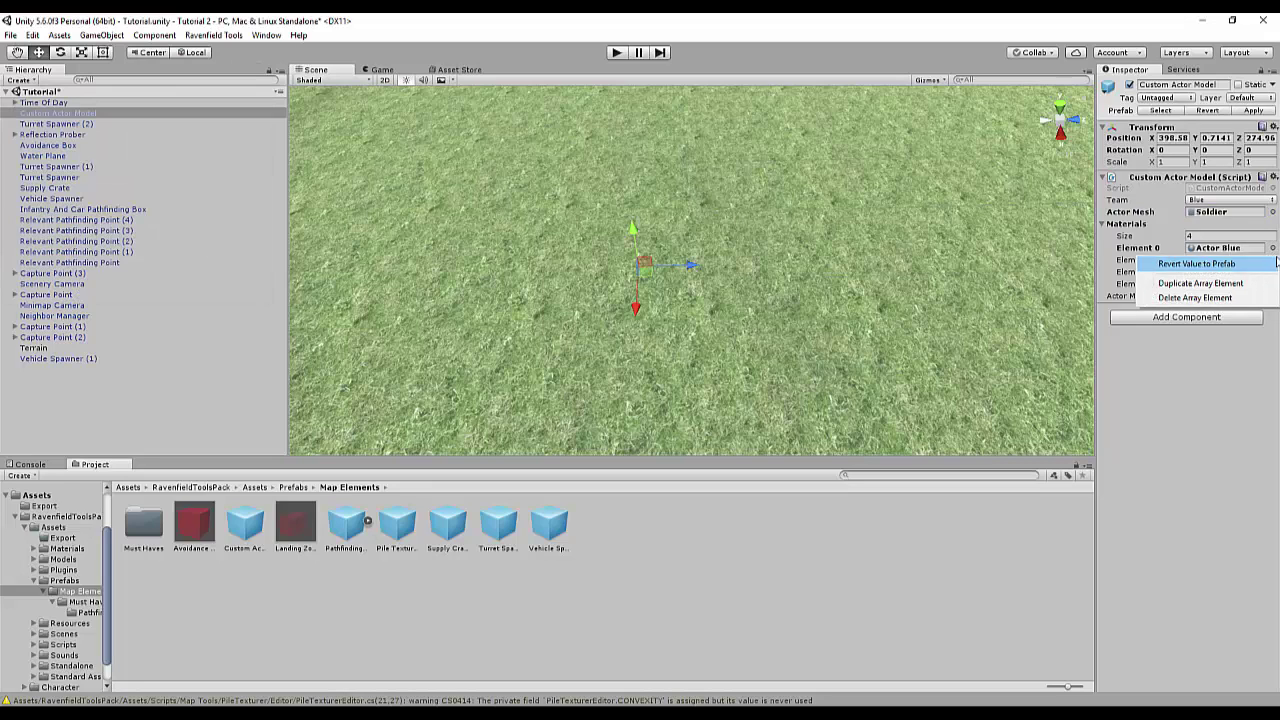
left_click(1279, 251)
right_click(1273, 253)
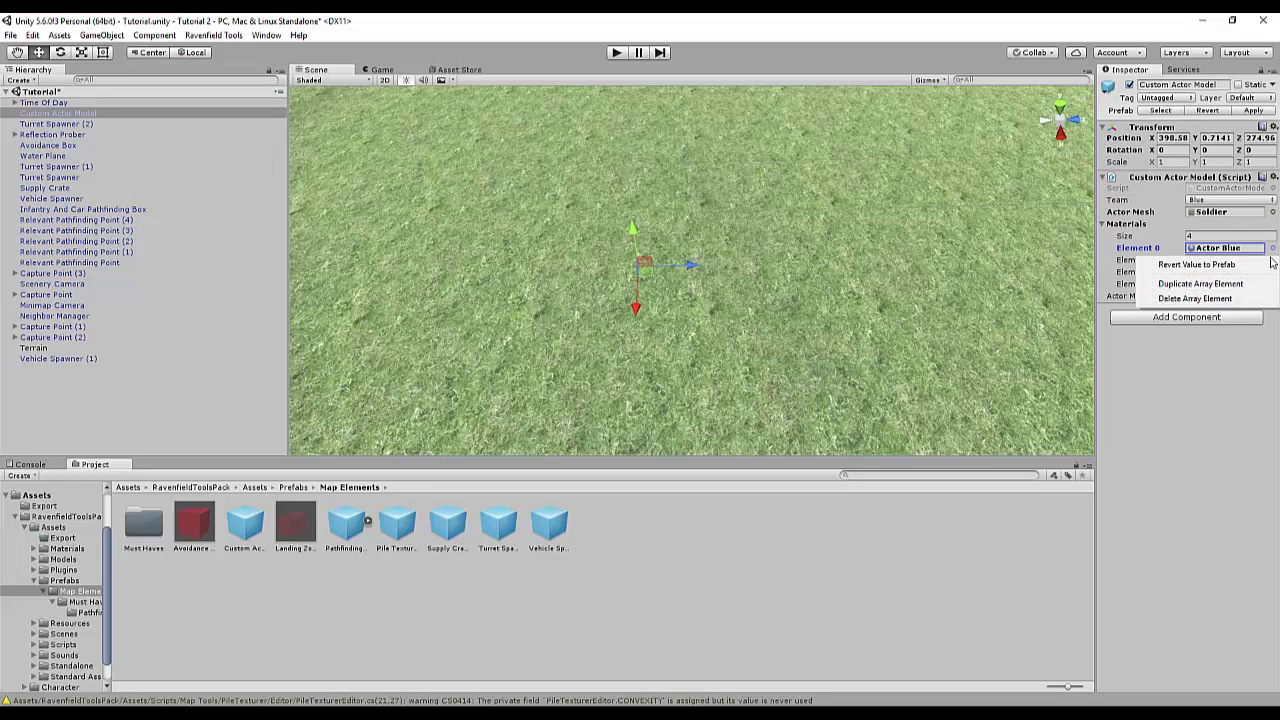
right_click(1229, 235)
left_click(1180, 270)
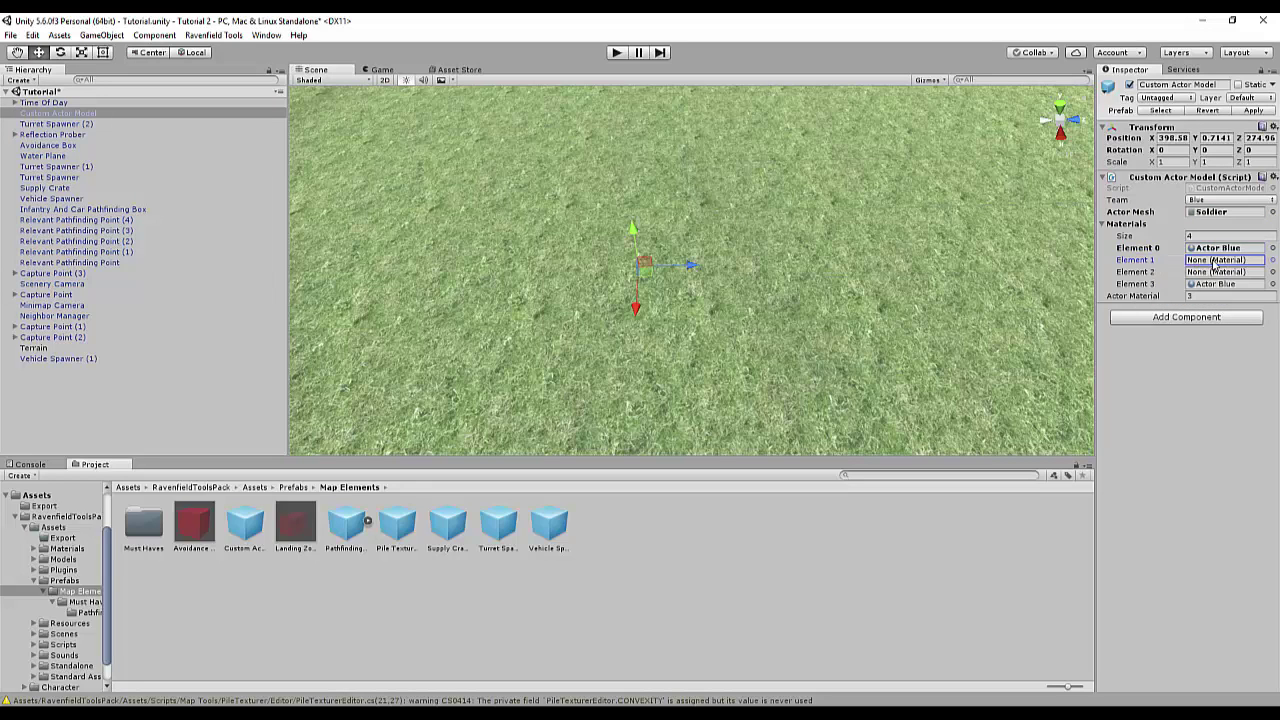
- Assign the Actor Blue material to Element 1 and Element 2 of the Materials list
left_click(1272, 259)
left_click(90, 97)
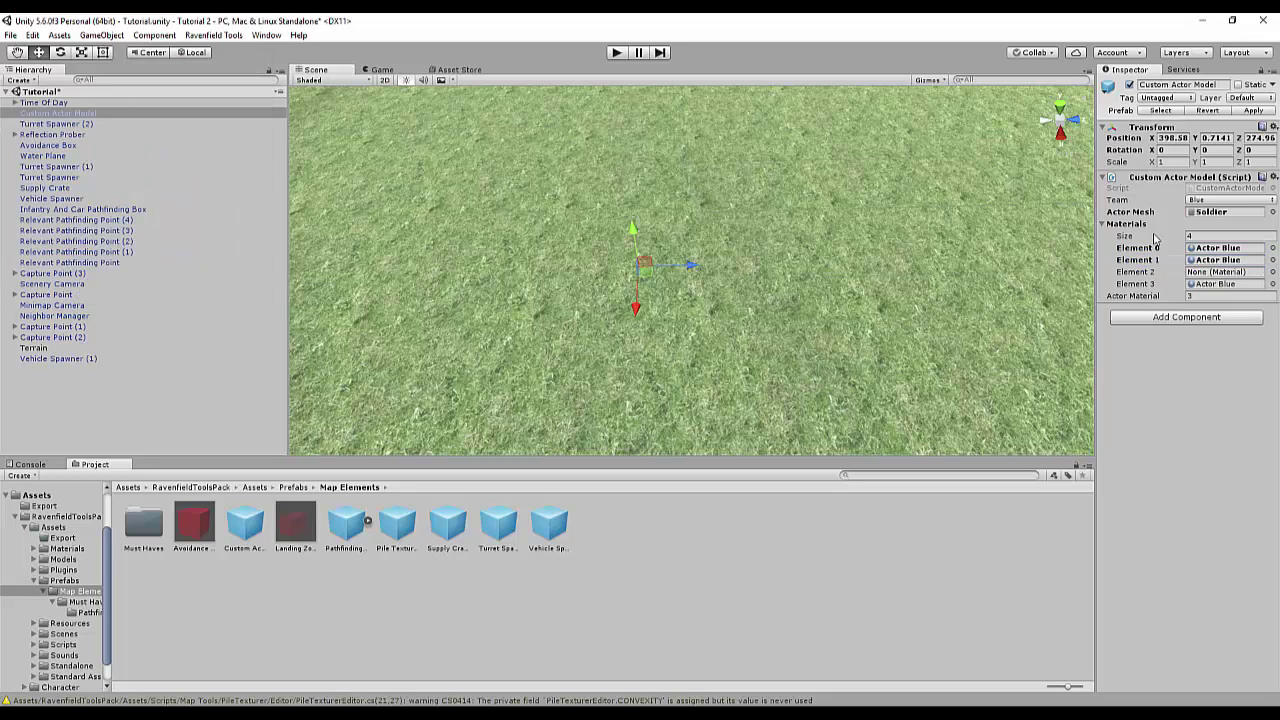
left_click(1272, 272)
double_click(115, 104)
- Export the open scene as a map with Ravenfield Tools
right_click_drag(782, 221, 832, 184)
key("s")
left_click(203, 35)
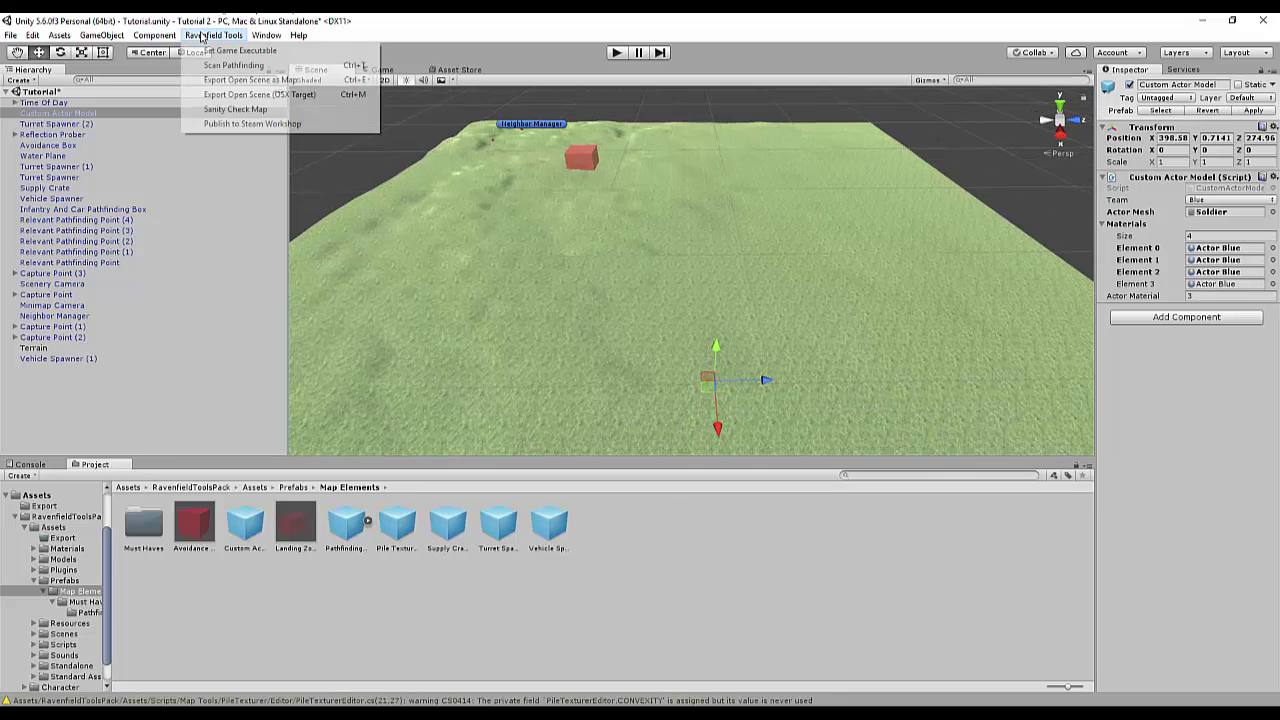
left_click(296, 80)
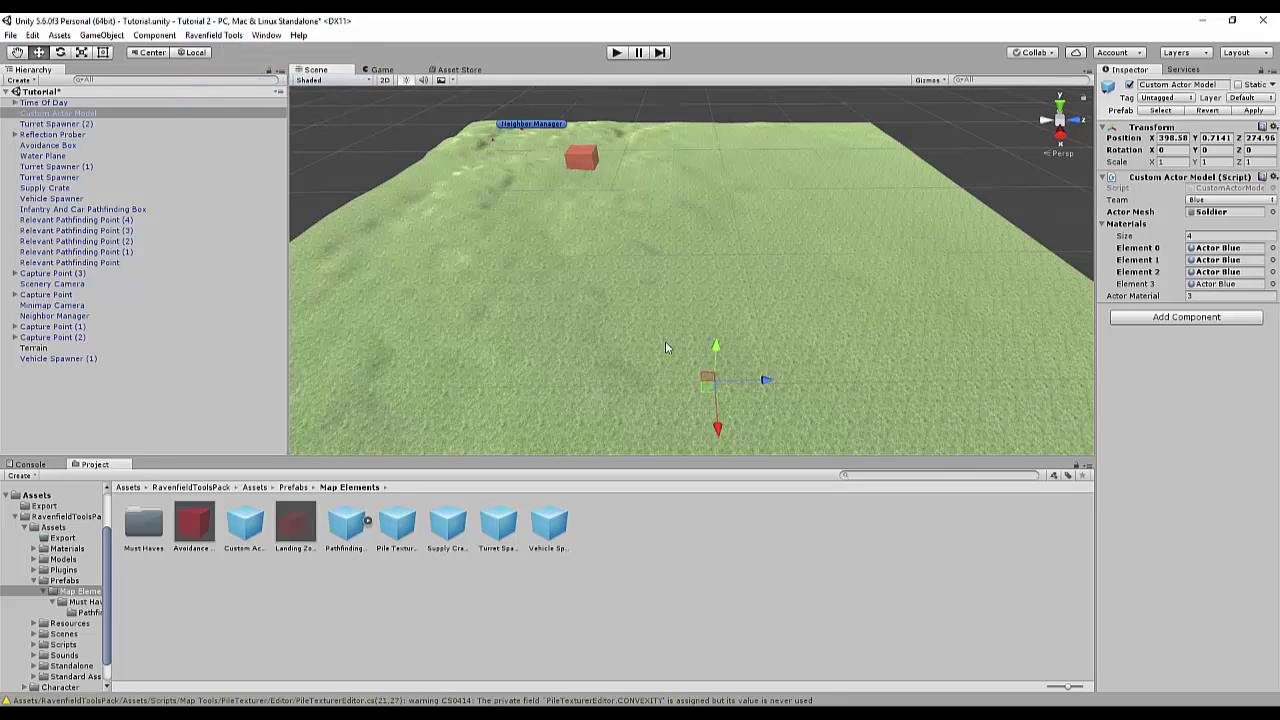
left_click(728, 445)
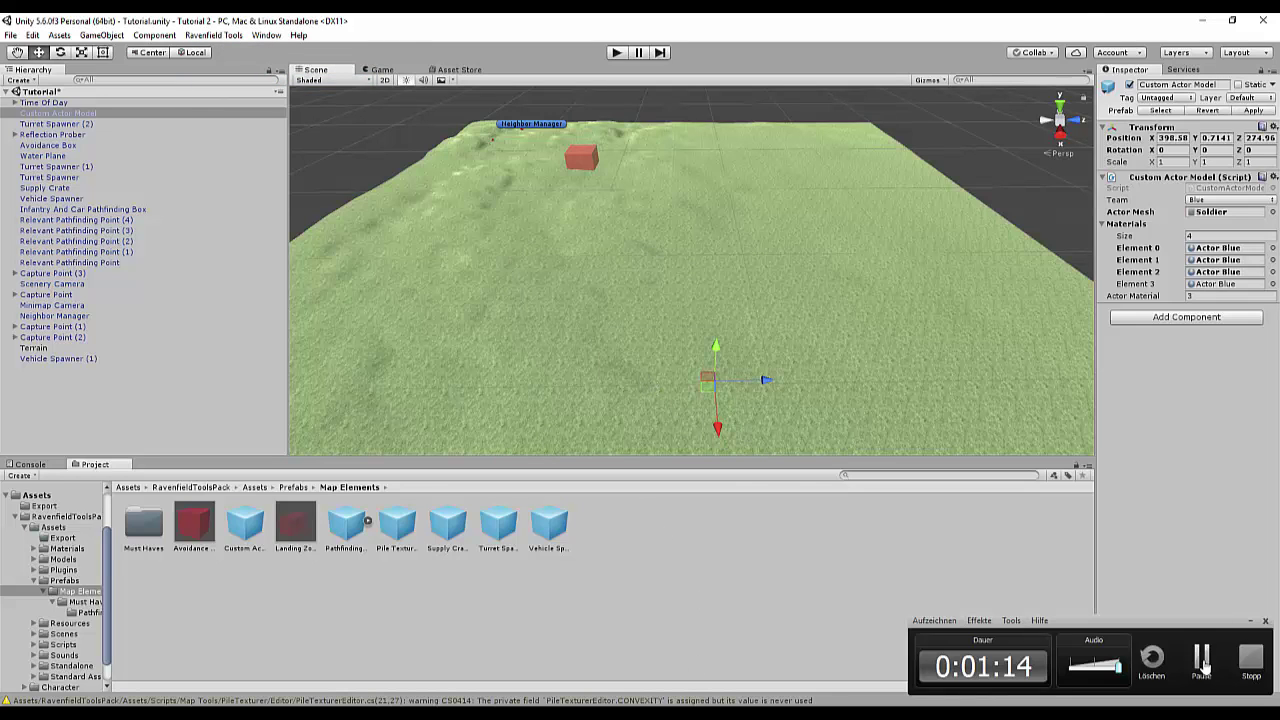
left_click(1203, 660)
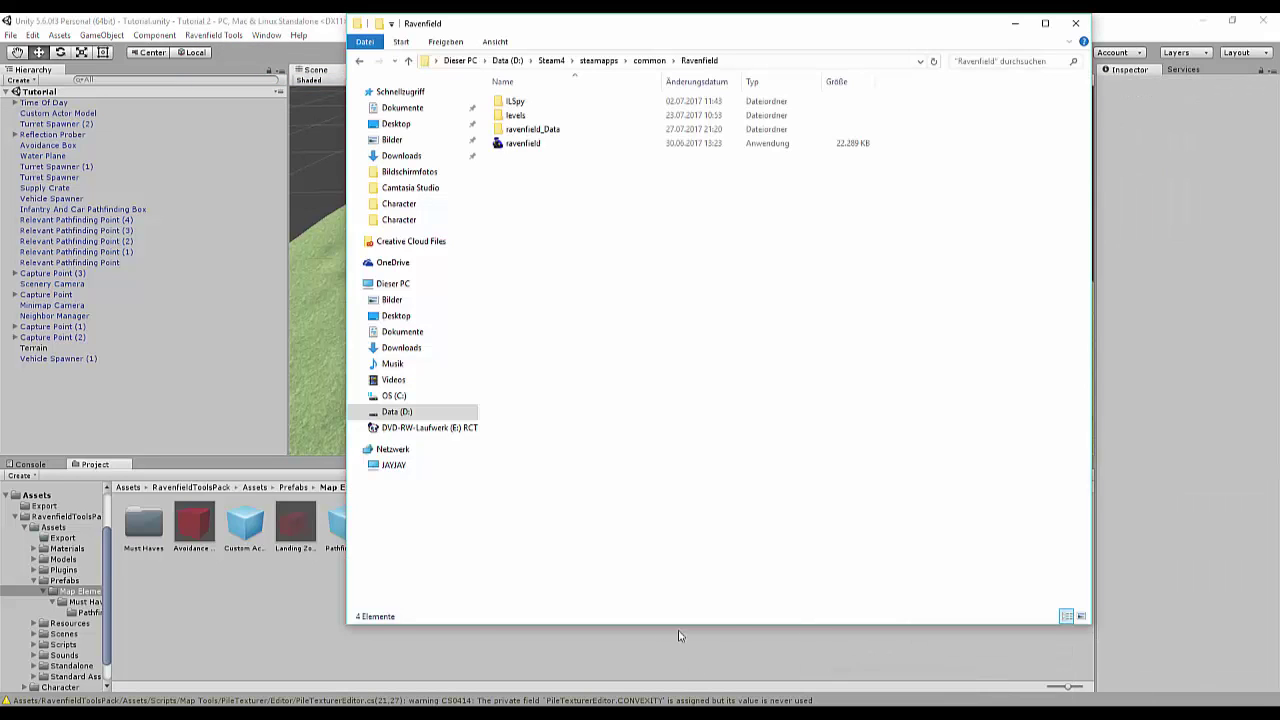
- Return to Unity and check the Console messages before going back to the project's Map Elements folder
left_click(560, 682)
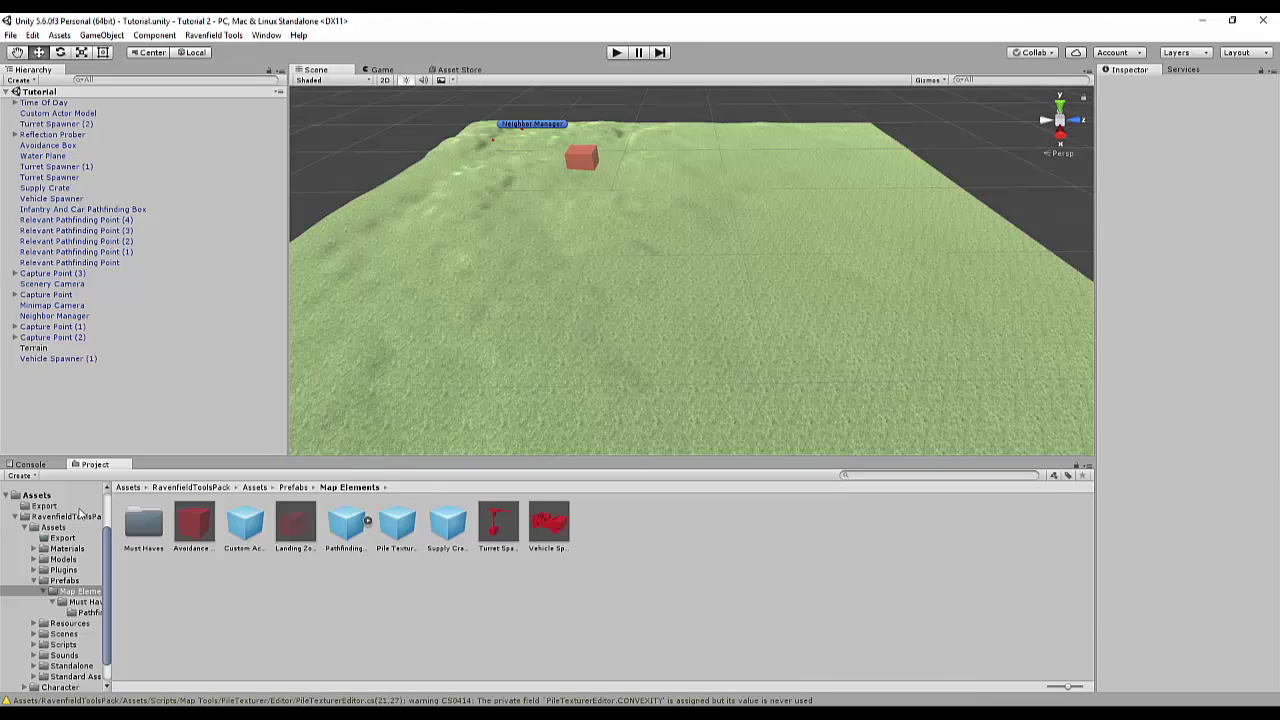
left_click(22, 464)
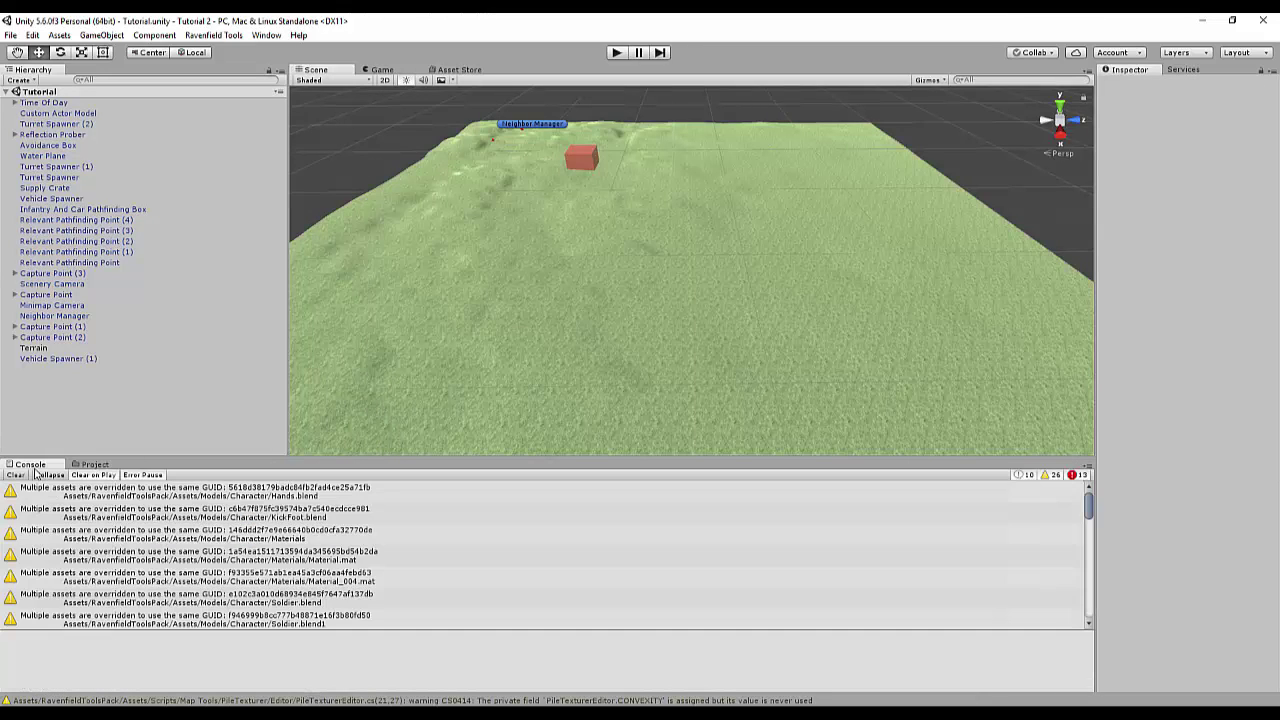
left_click(97, 465)
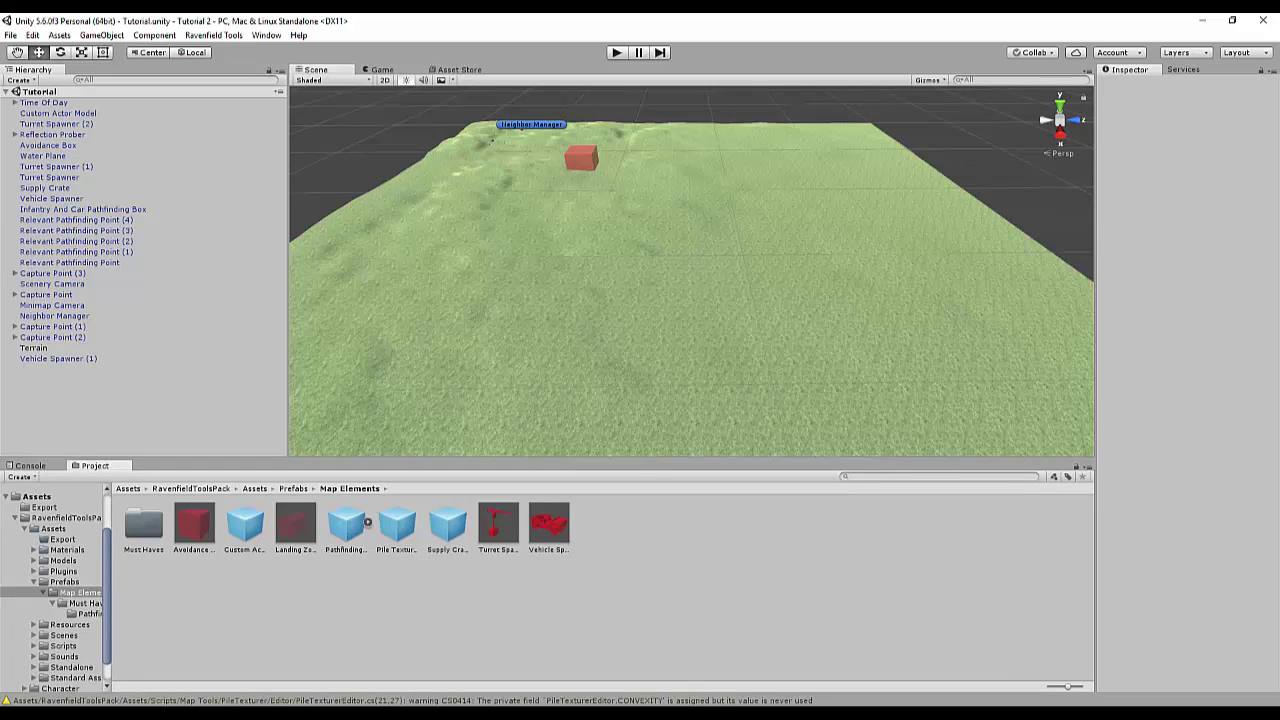
- In File Explorer, locate the exported Tutorial.rfl under ravenfield_Data/Mods/Ravenfield Tools Export and select it
key("alt+Tab")
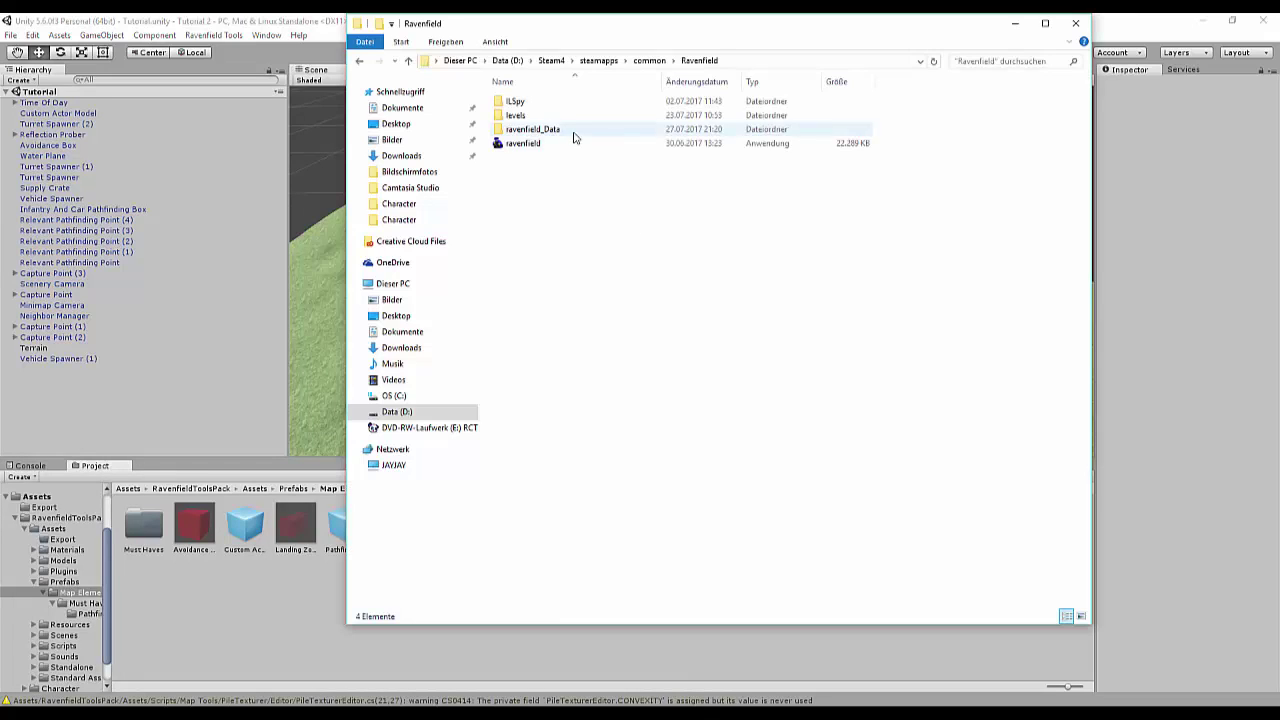
left_click(548, 131)
double_click(548, 131)
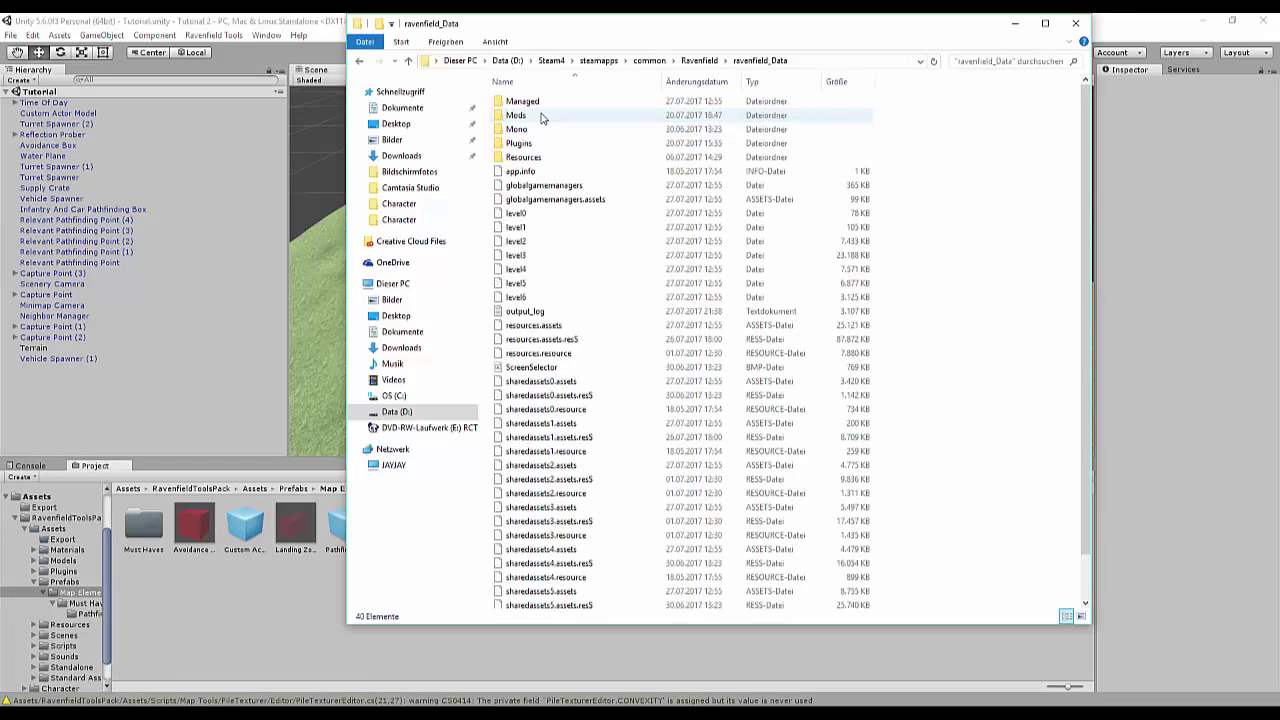
double_click(543, 115)
left_click(564, 104)
double_click(564, 104)
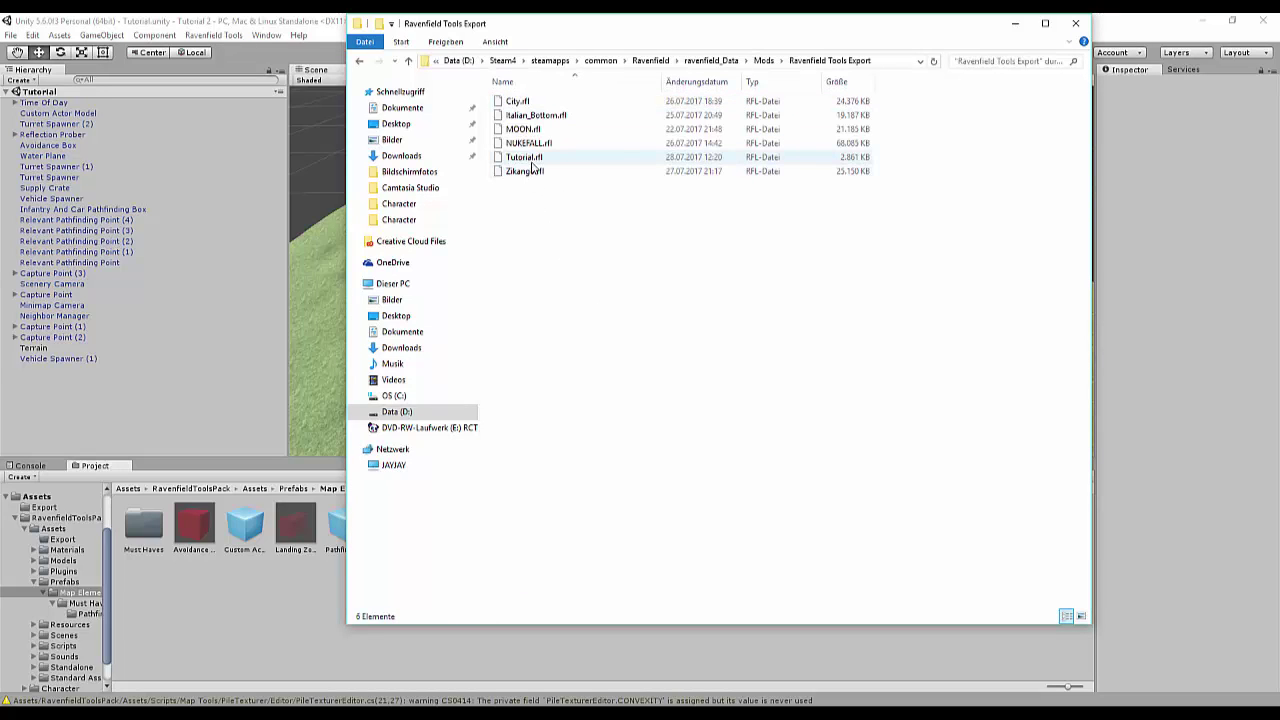
left_click(530, 158)
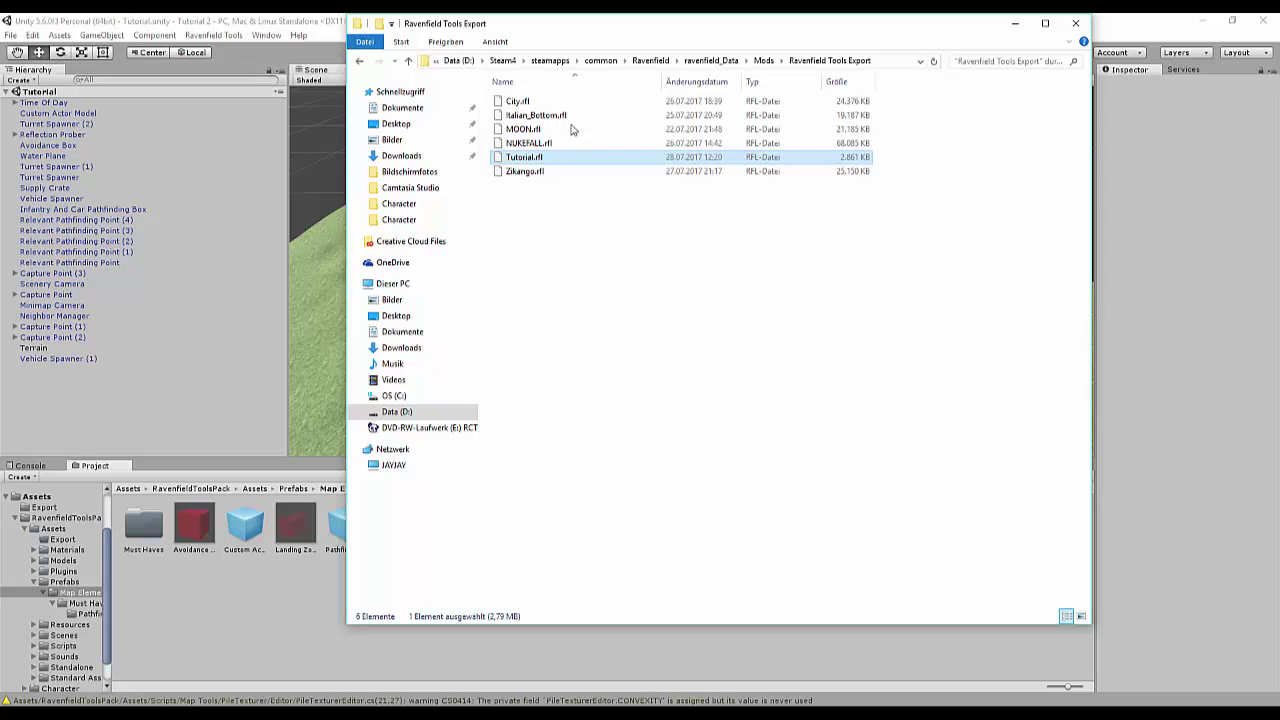
- Go back up to the Ravenfield folder, select the ravenfield application and close the File Explorer window
key("alt+Up")
key("alt+Up")
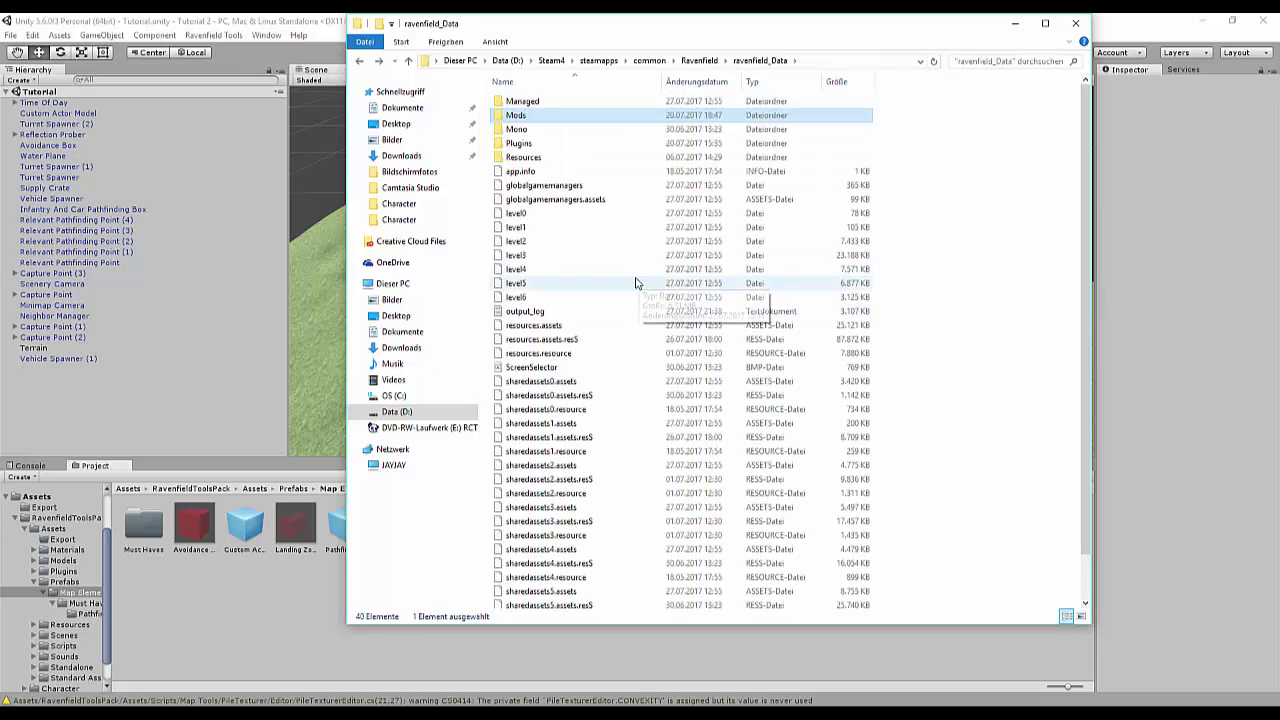
key("alt+Up")
left_click(545, 145)
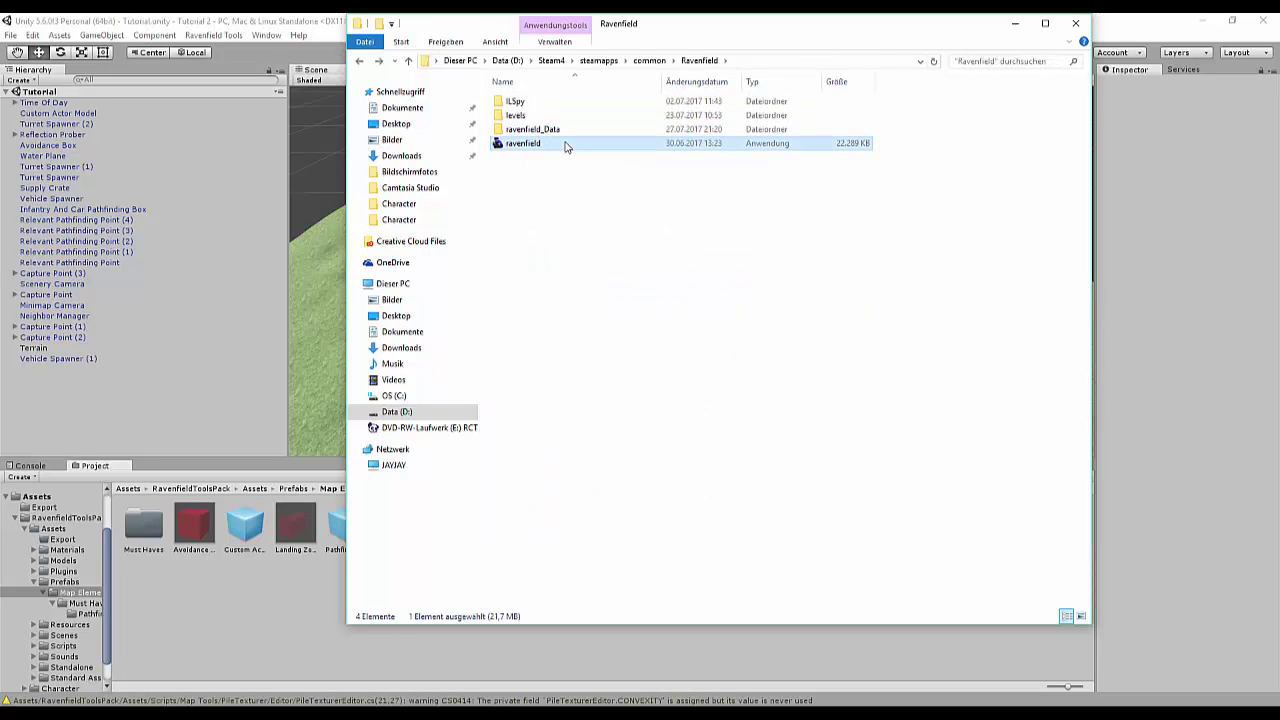
left_click(1072, 25)
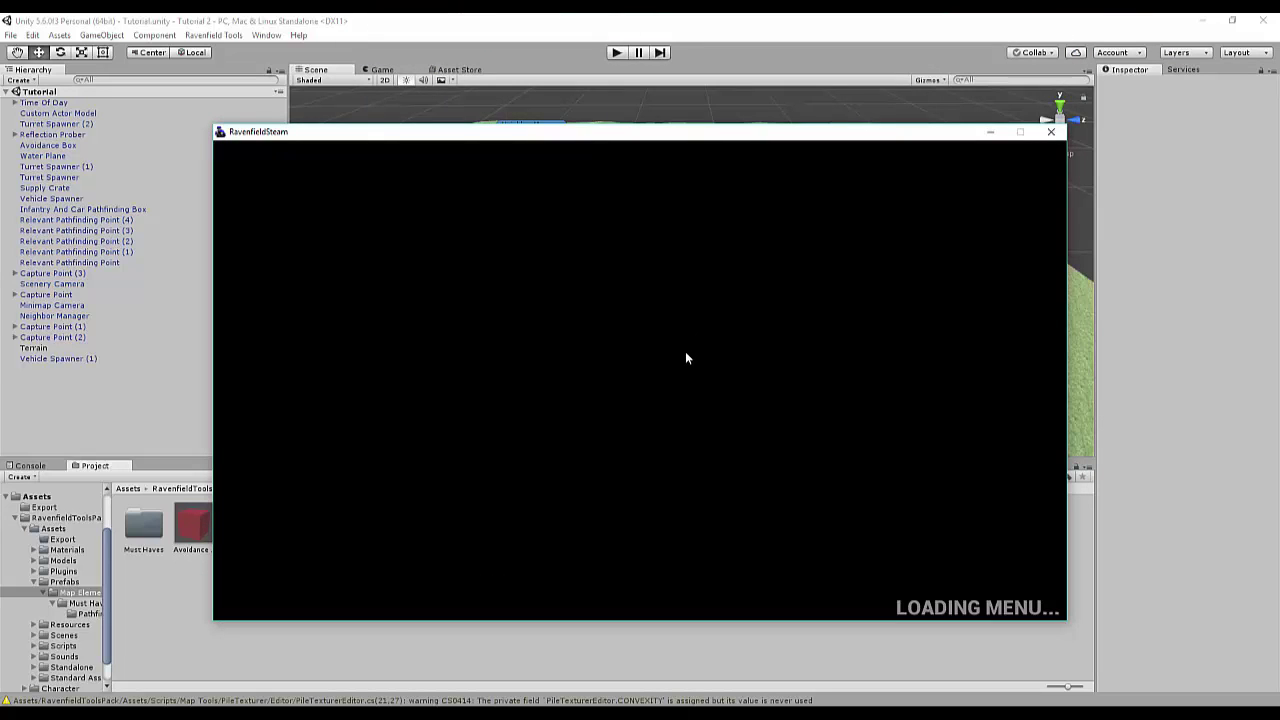
- Return to the Unity scene and raise the helicopter's Vehicle Spawner (1) slightly along the Y axis
left_click(820, 634)
right_click_drag(611, 342, 711, 278)
key("w")
left_click(711, 278)
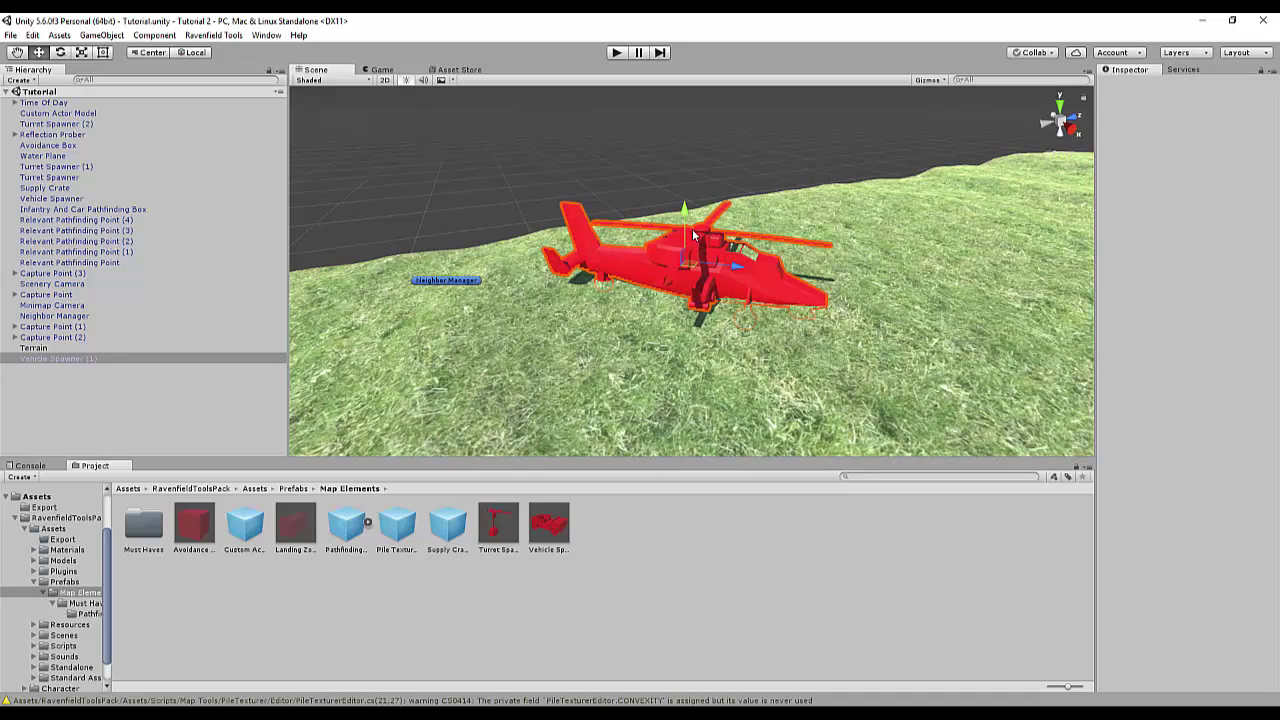
left_click_drag(686, 202, 686, 183)
- Select the Vehicle Spawner of the Jeep Machine Gun to view its settings and surroundings
right_click_drag(703, 230, 774, 312)
left_click(641, 319)
left_click(642, 320)
key("w")
key("s")
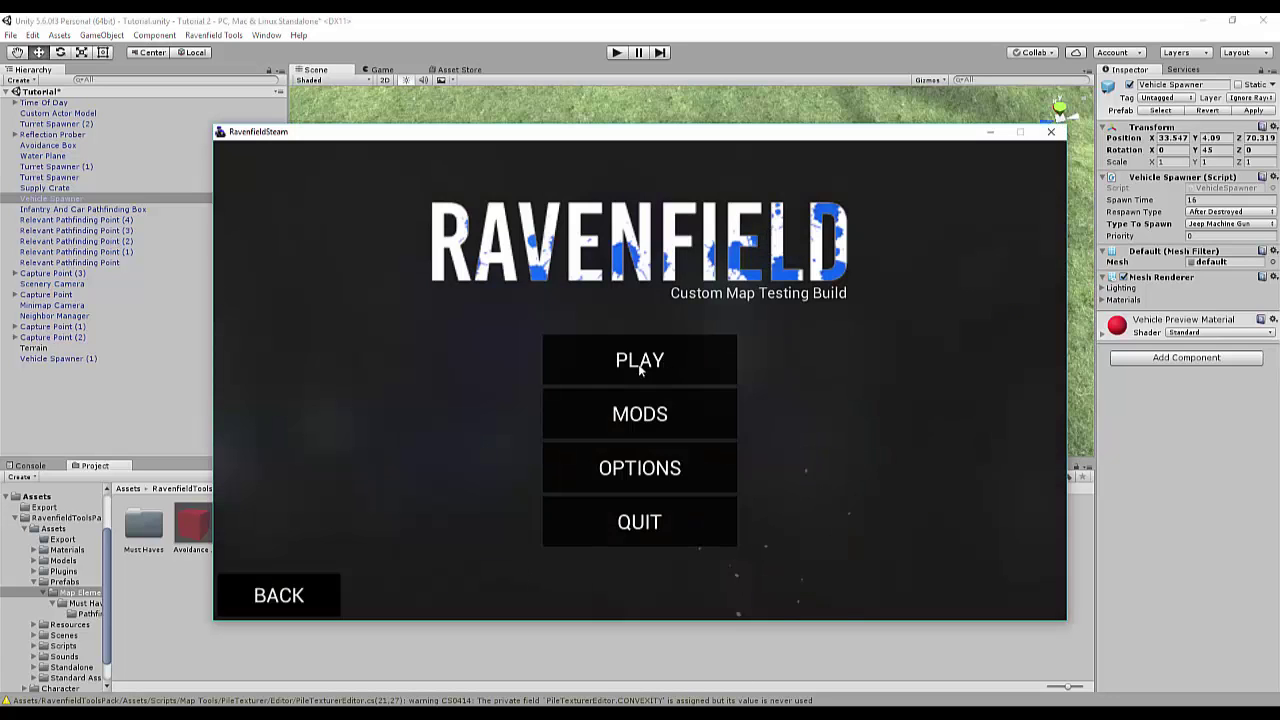
- In the Ravenfield test build, open Instant Action and choose the Tutorial map
left_click(644, 364)
left_click(600, 528)
left_click(605, 299)
scroll(615, 370, "down", 4)
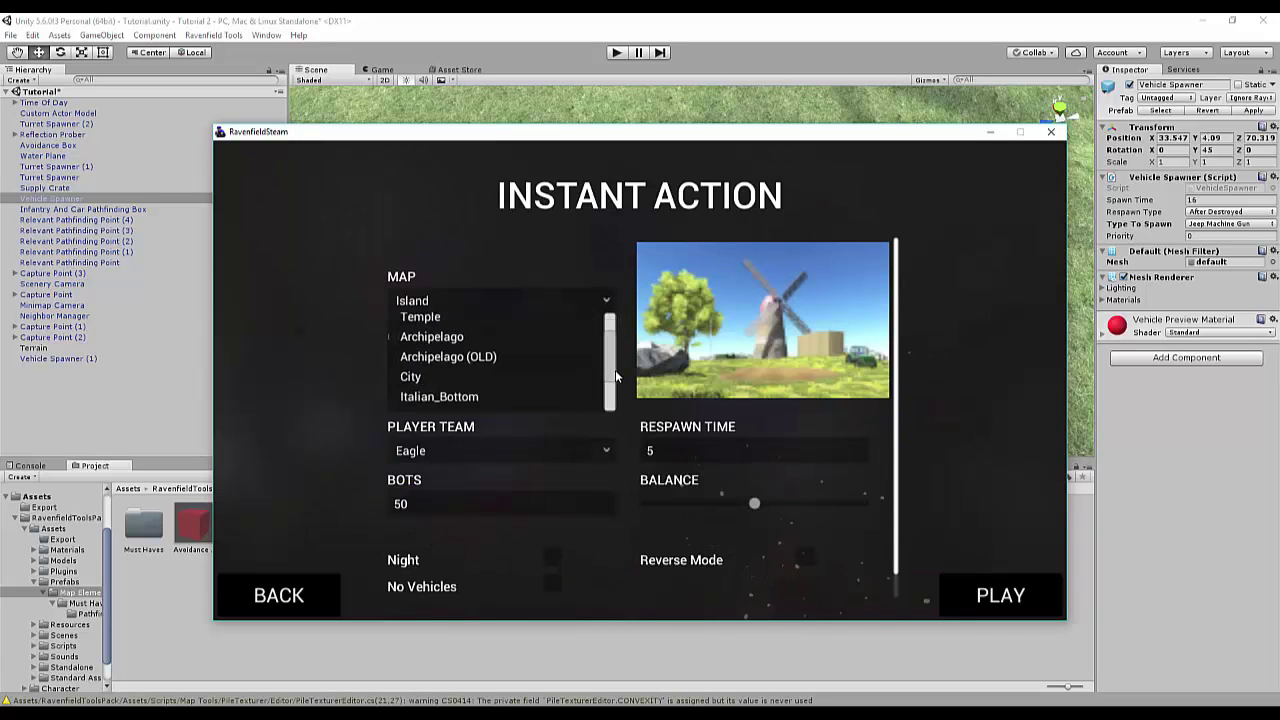
left_click(470, 386)
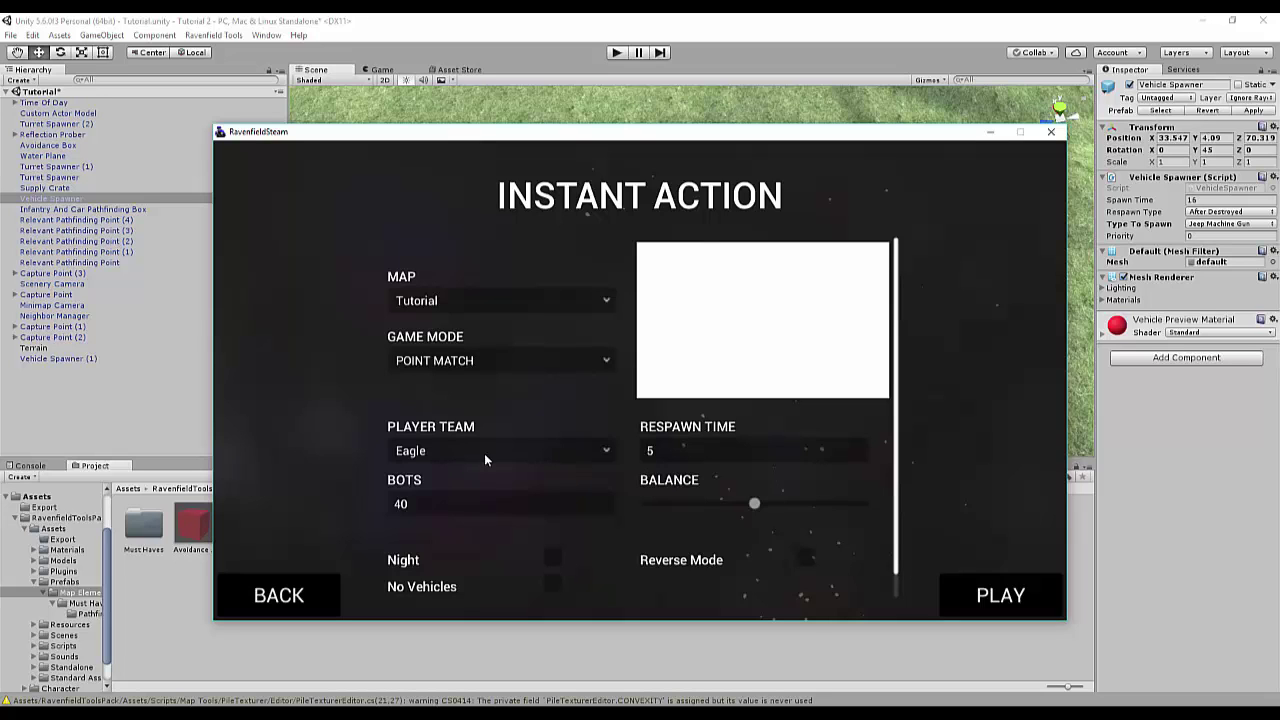
- Return to Unity and look over the terrain around the jeep spawner in the Scene view
left_click(520, 103)
left_click(605, 147)
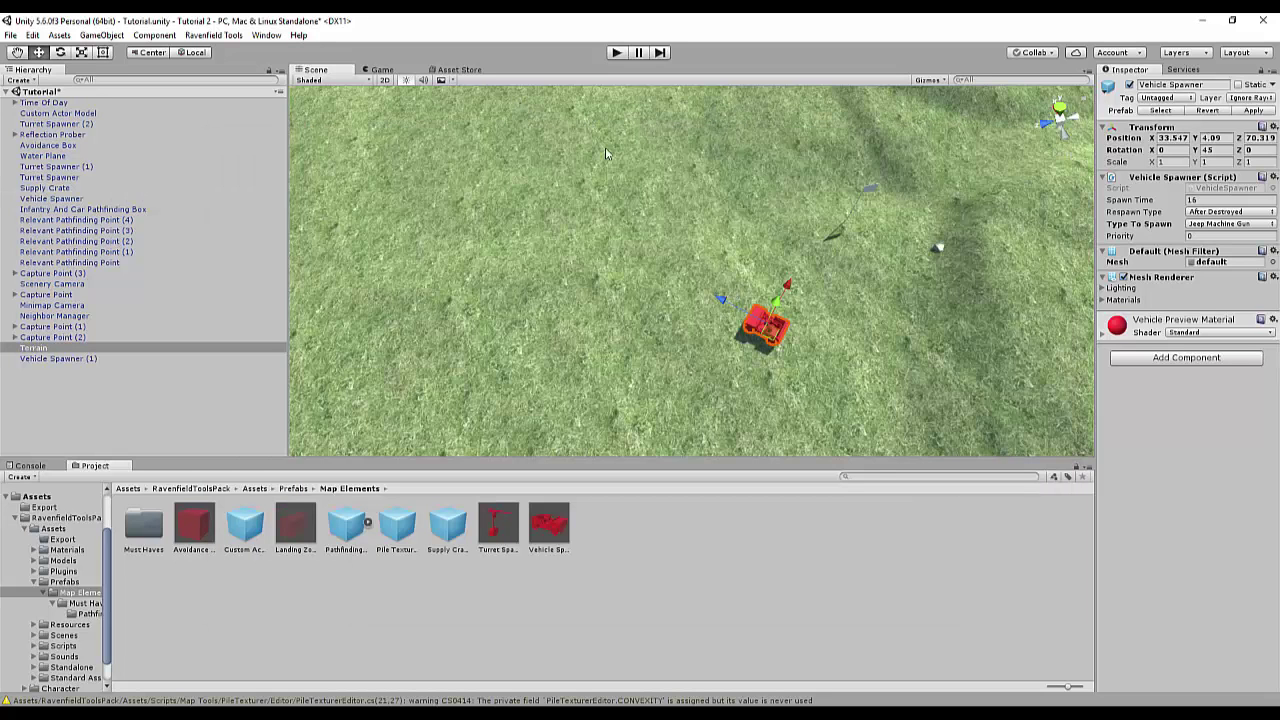
left_click(597, 300)
middle_click_drag(598, 256, 645, 326)
left_click_drag(645, 326, 468, 267, "alt")
right_click_drag(469, 267, 630, 191)
key("w")
key("w")
left_click_drag(630, 192, 641, 374, "alt")
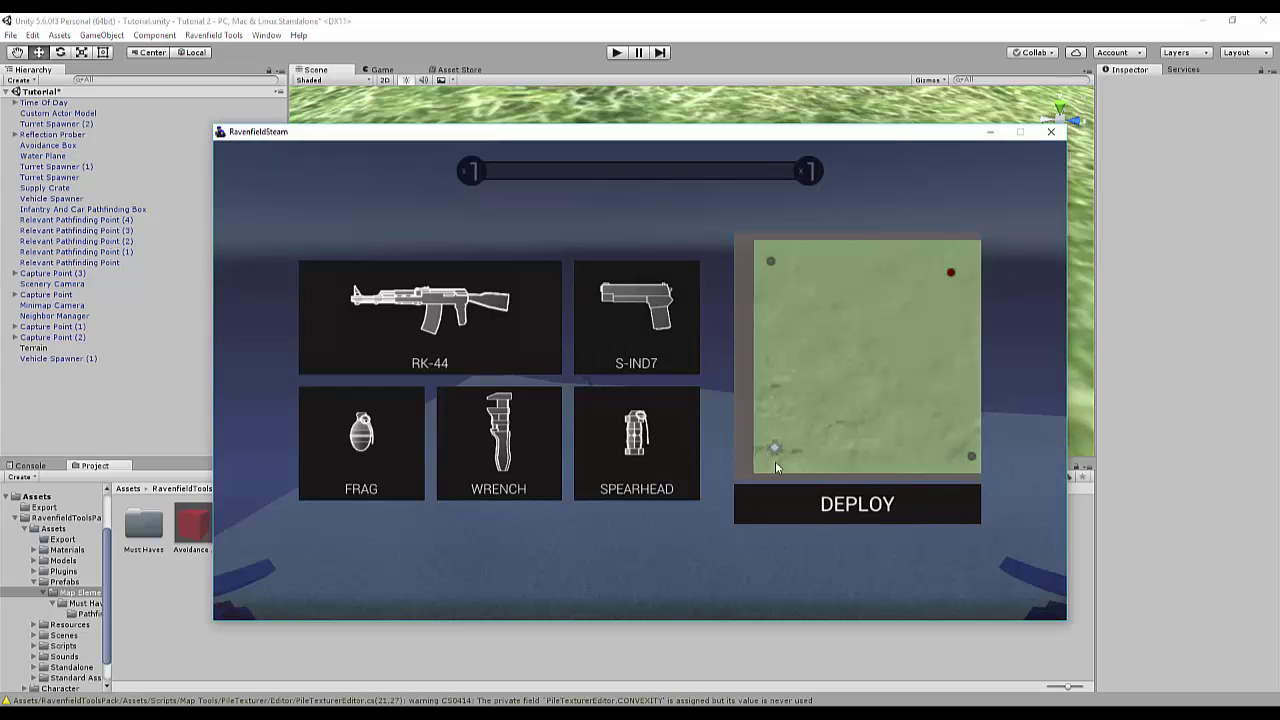
- Deploy into the Ravenfield match and examine the blue soldiers inside the overturned helicopter up close
left_click(795, 504)
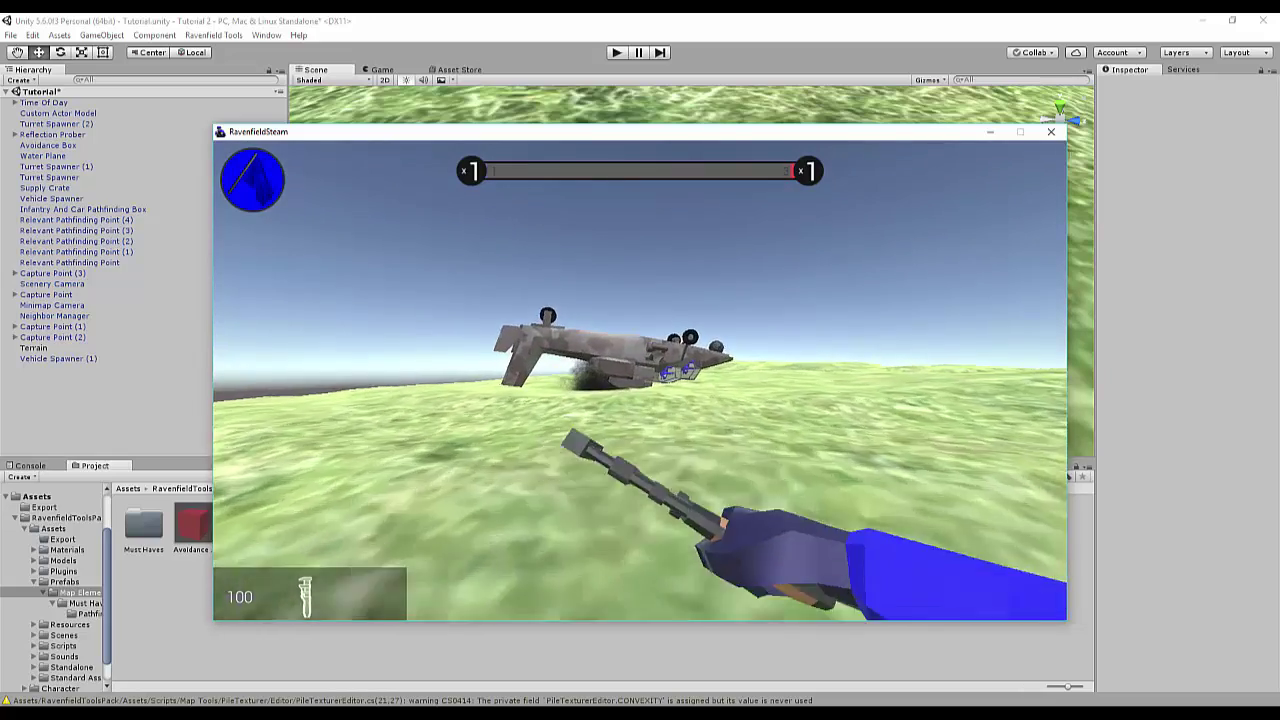
key("w")
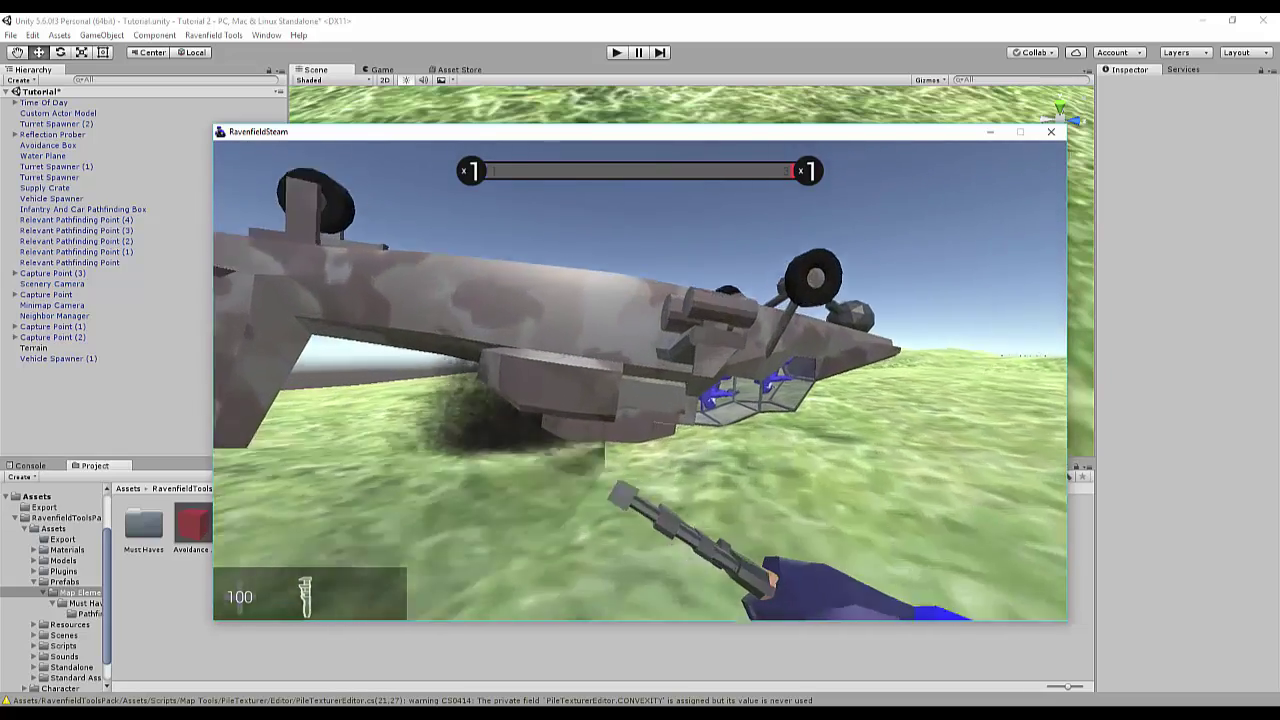
key("w")
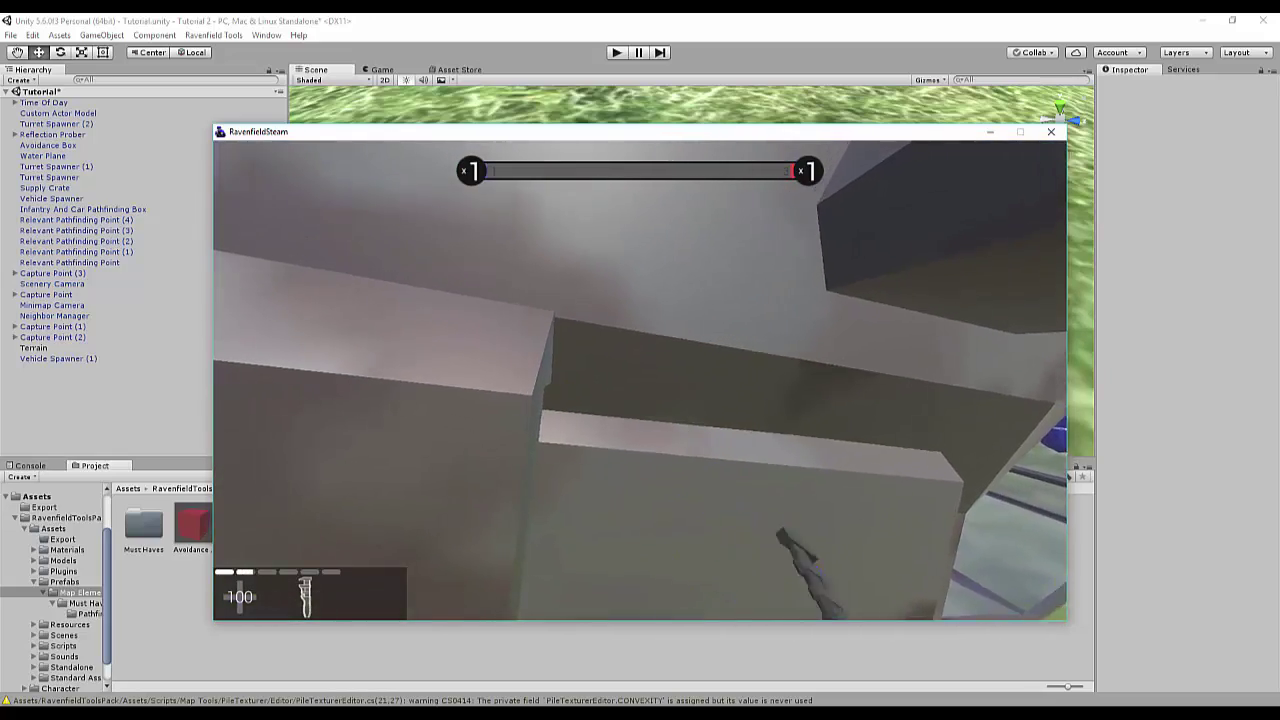
key("w")
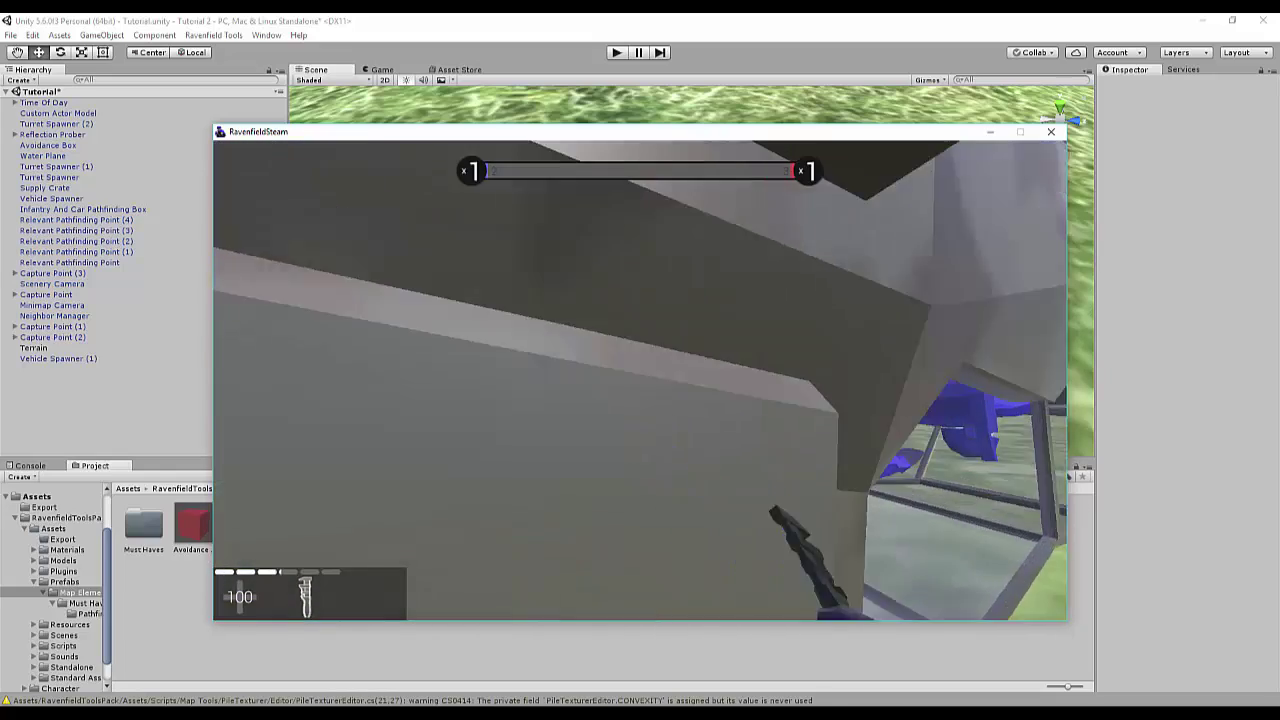
key("s")
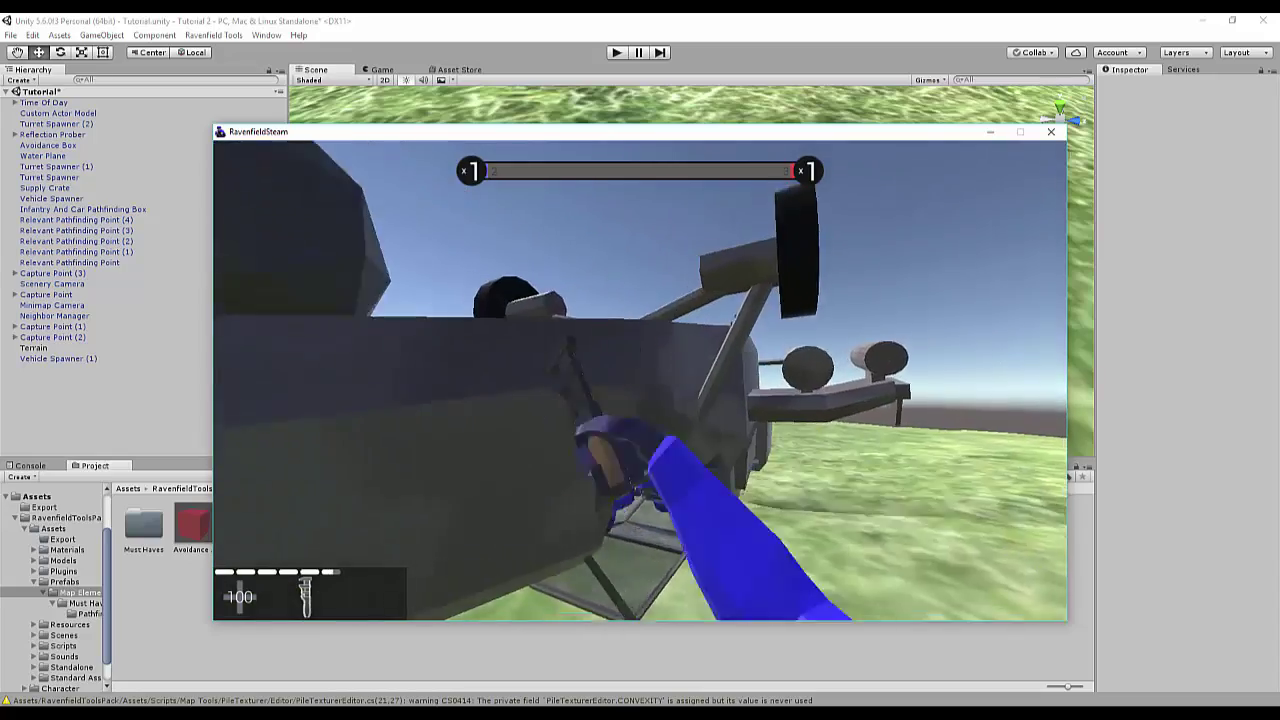
key("w")
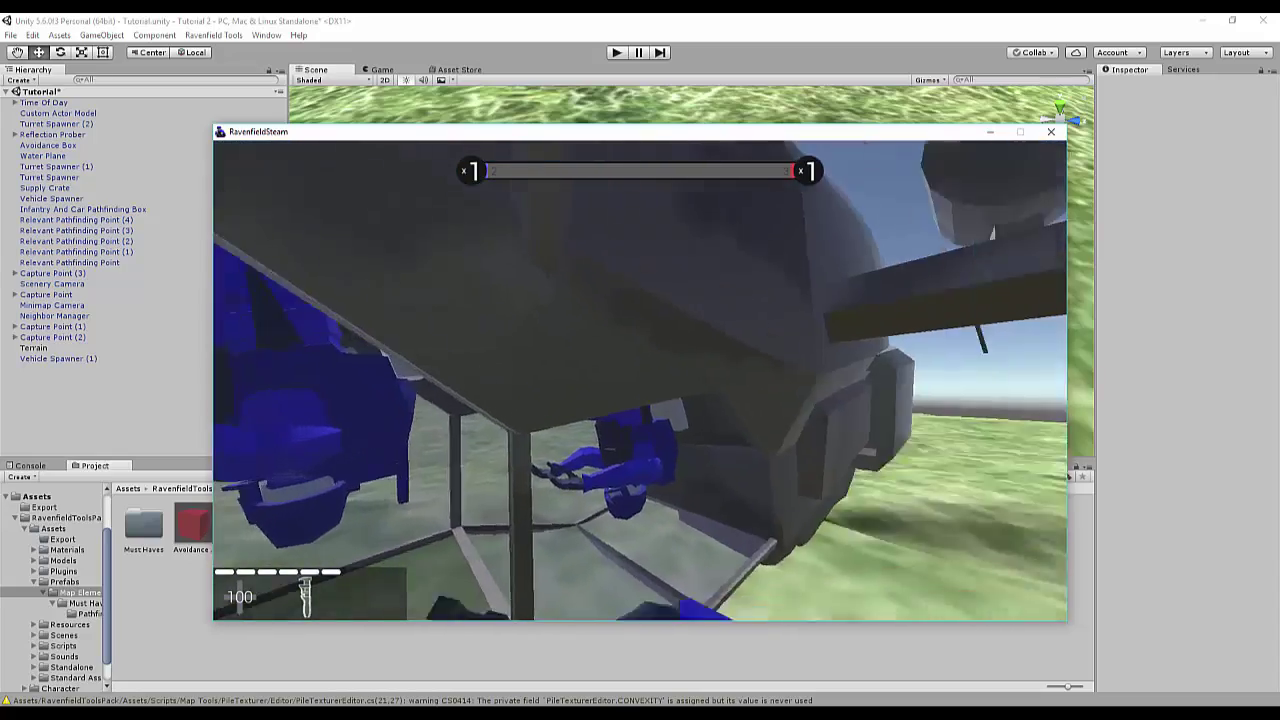
key("w")
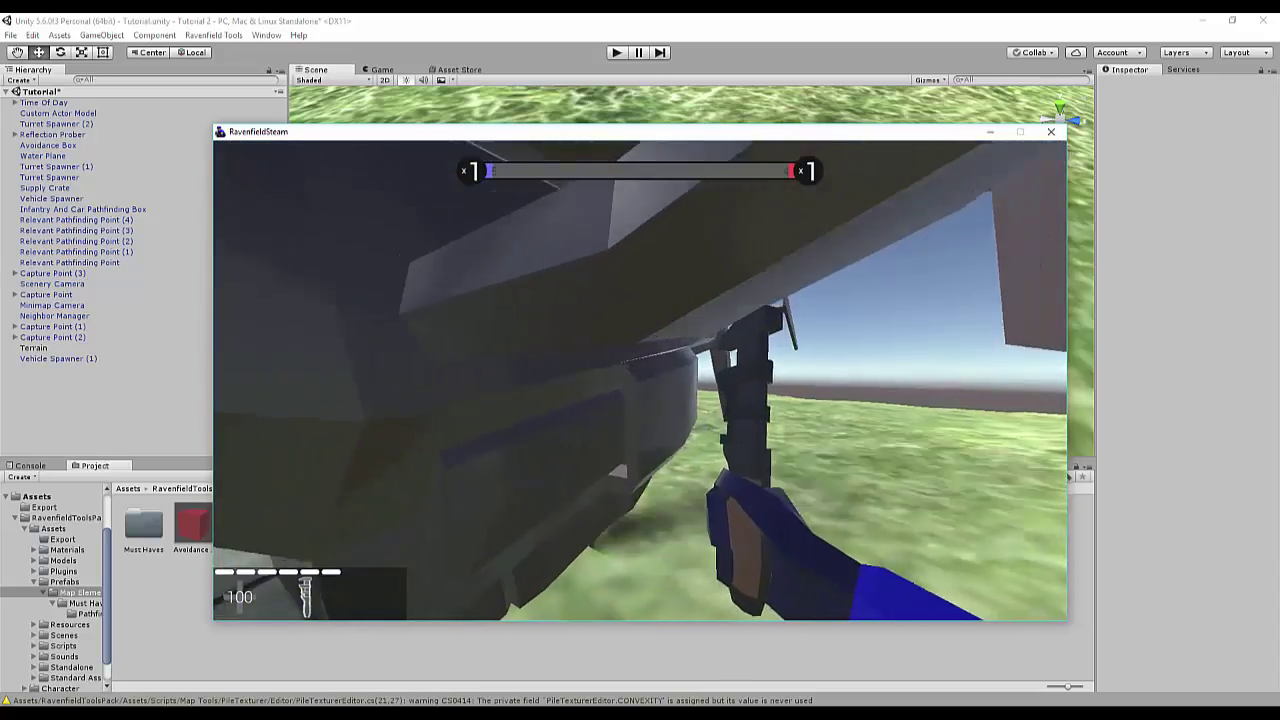
- Leave the helicopter, cross the field to the two blue soldiers, and examine their custom model up close
key("w")
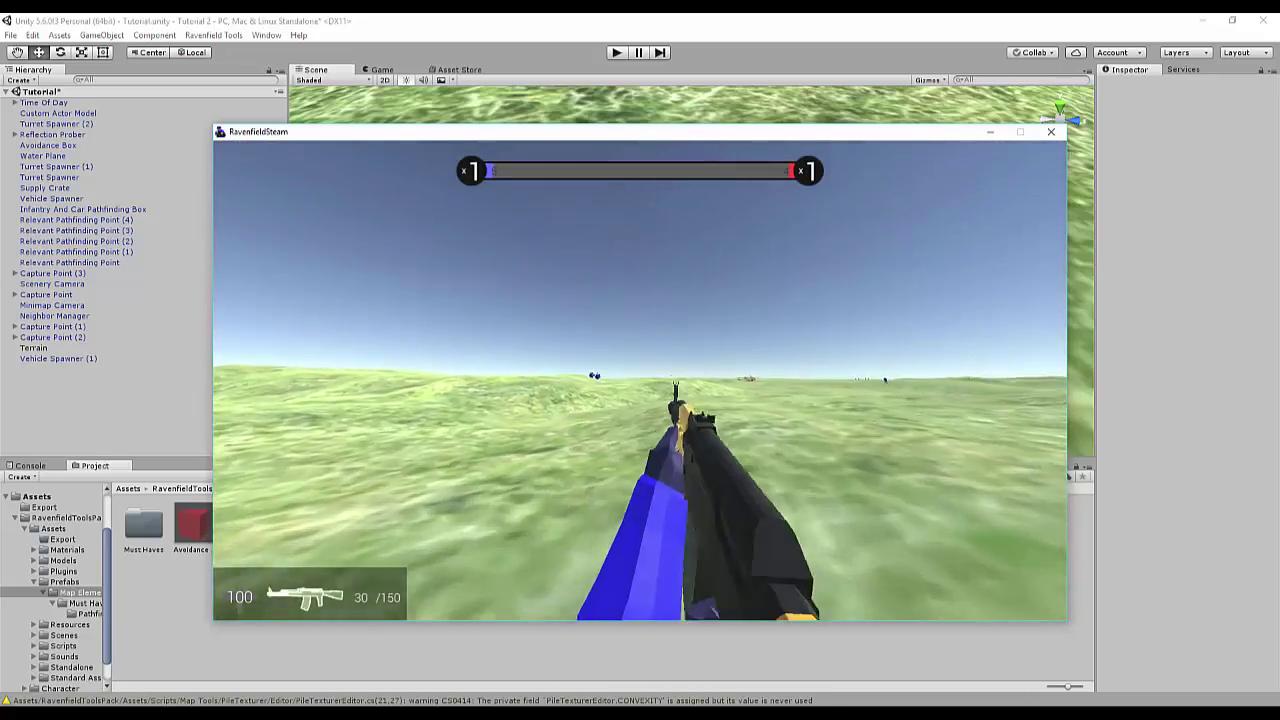
right_click(640, 380)
key("shift+w")
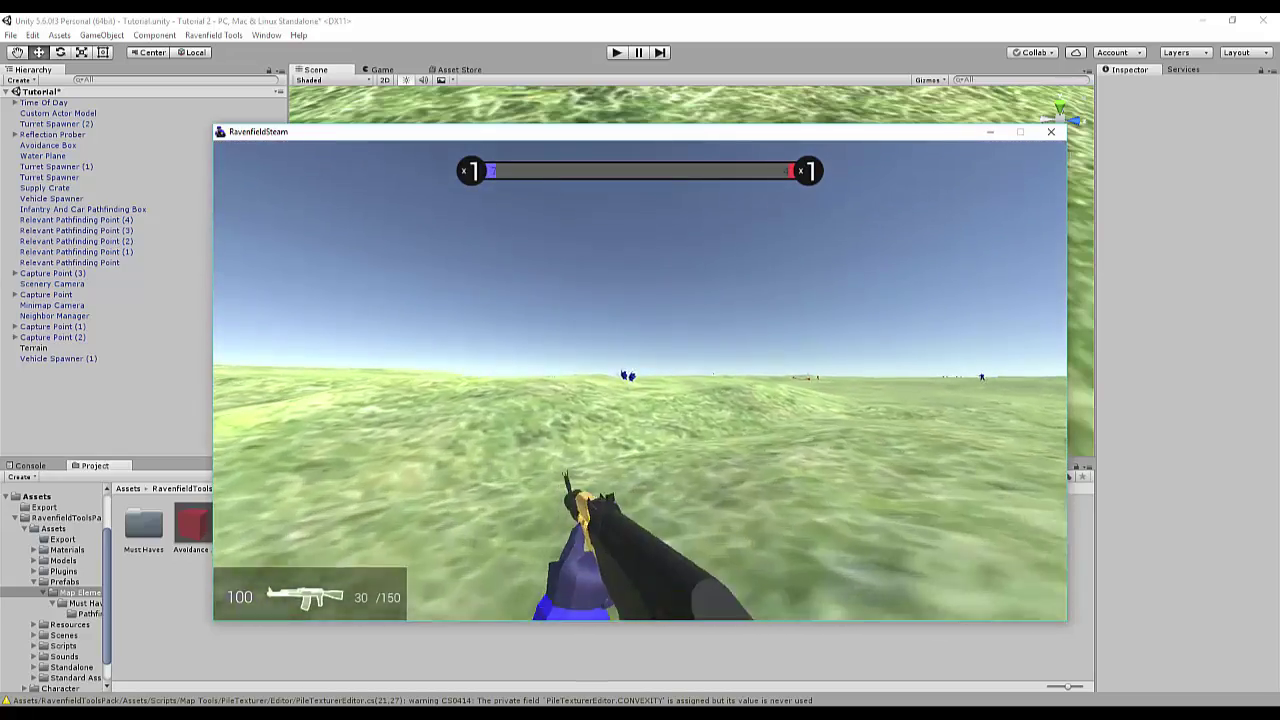
right_click(640, 380)
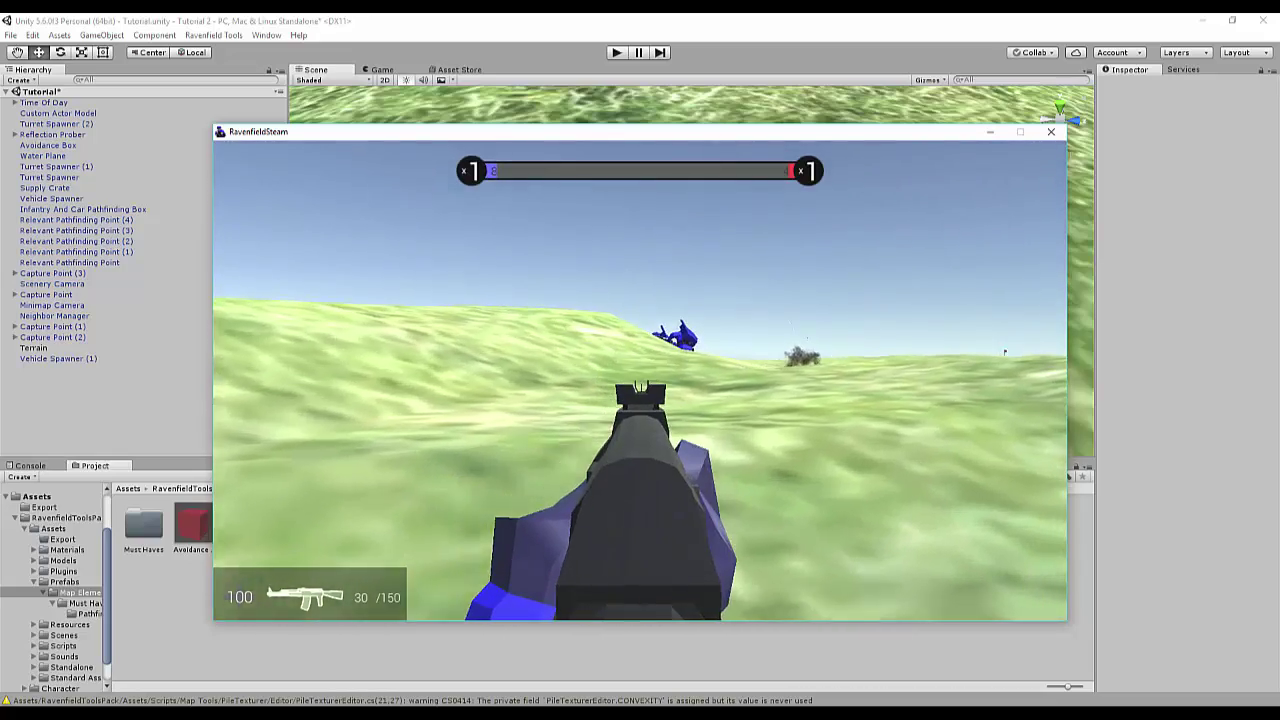
key("w")
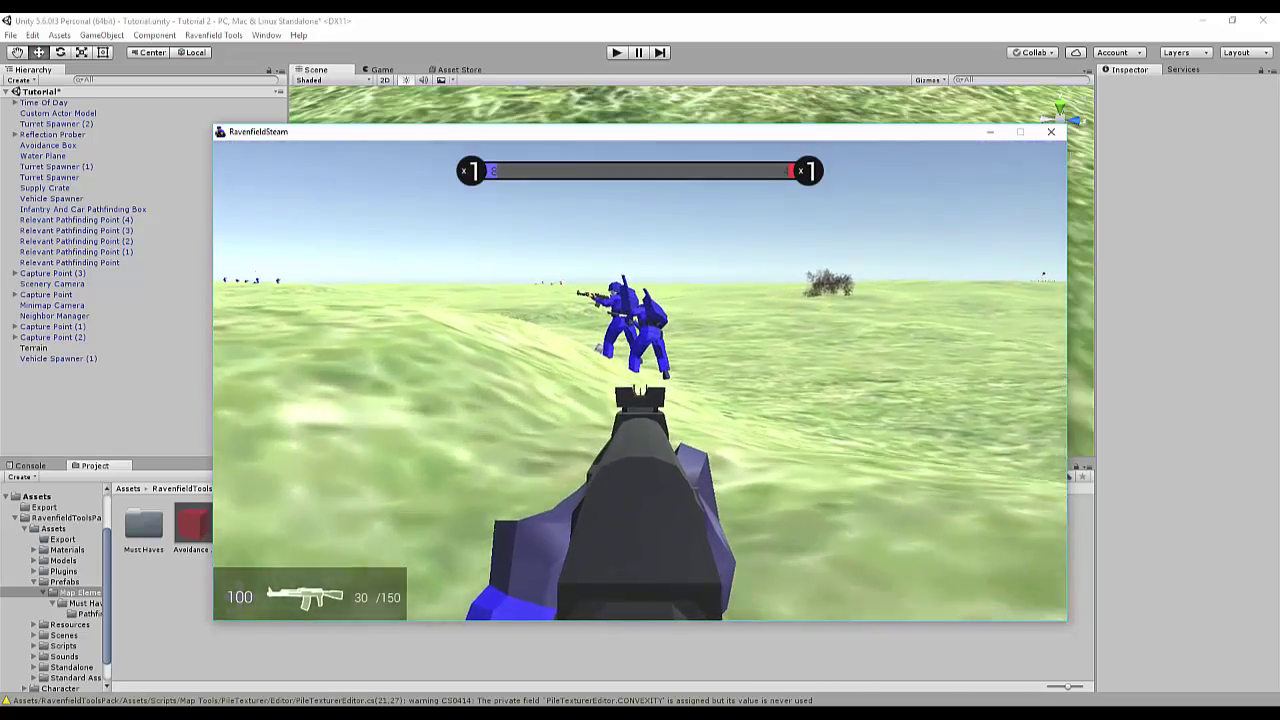
key("w")
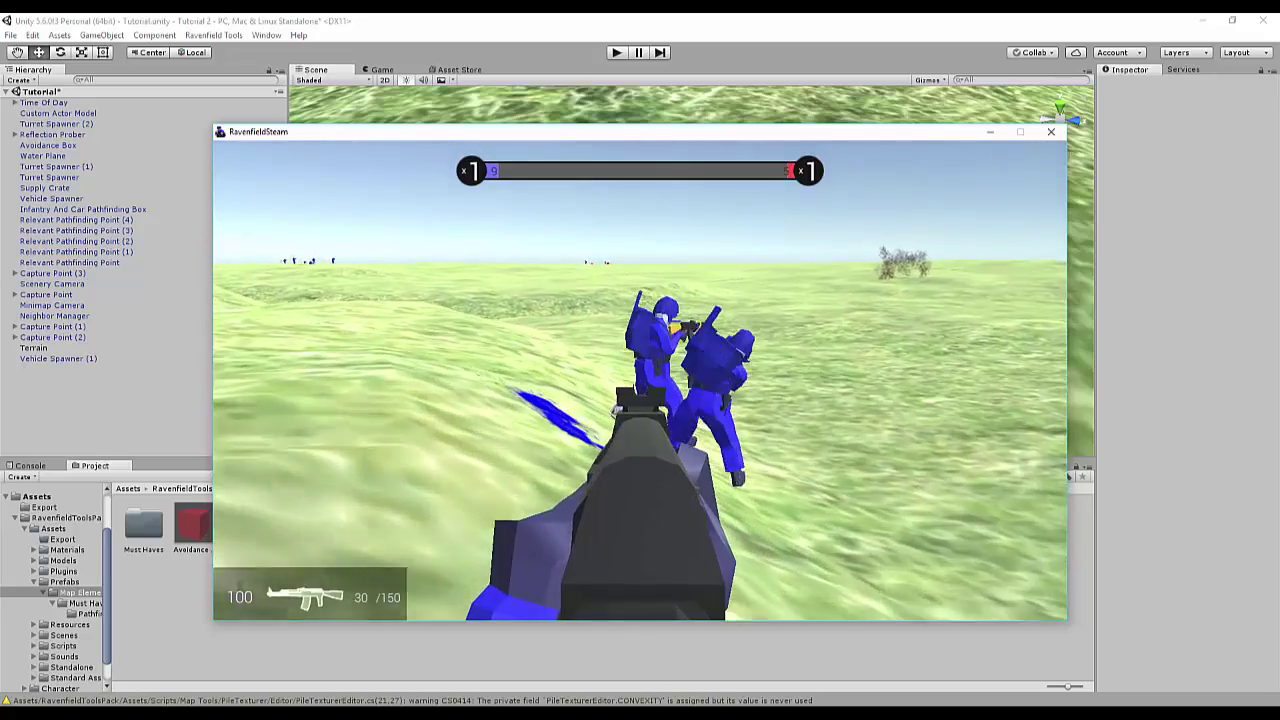
key("w")
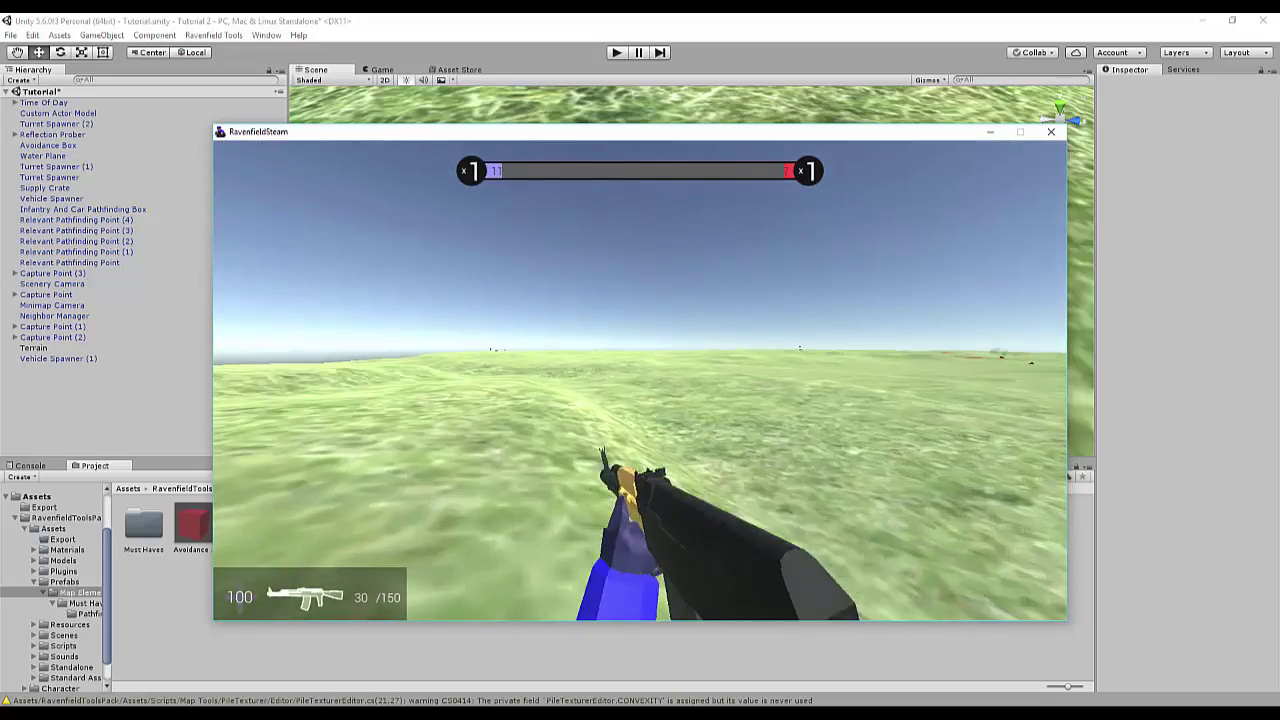
- Equip the pistol to view the hands, and return to Unity to review the Custom Actor Model's mesh and material settings
key("2")
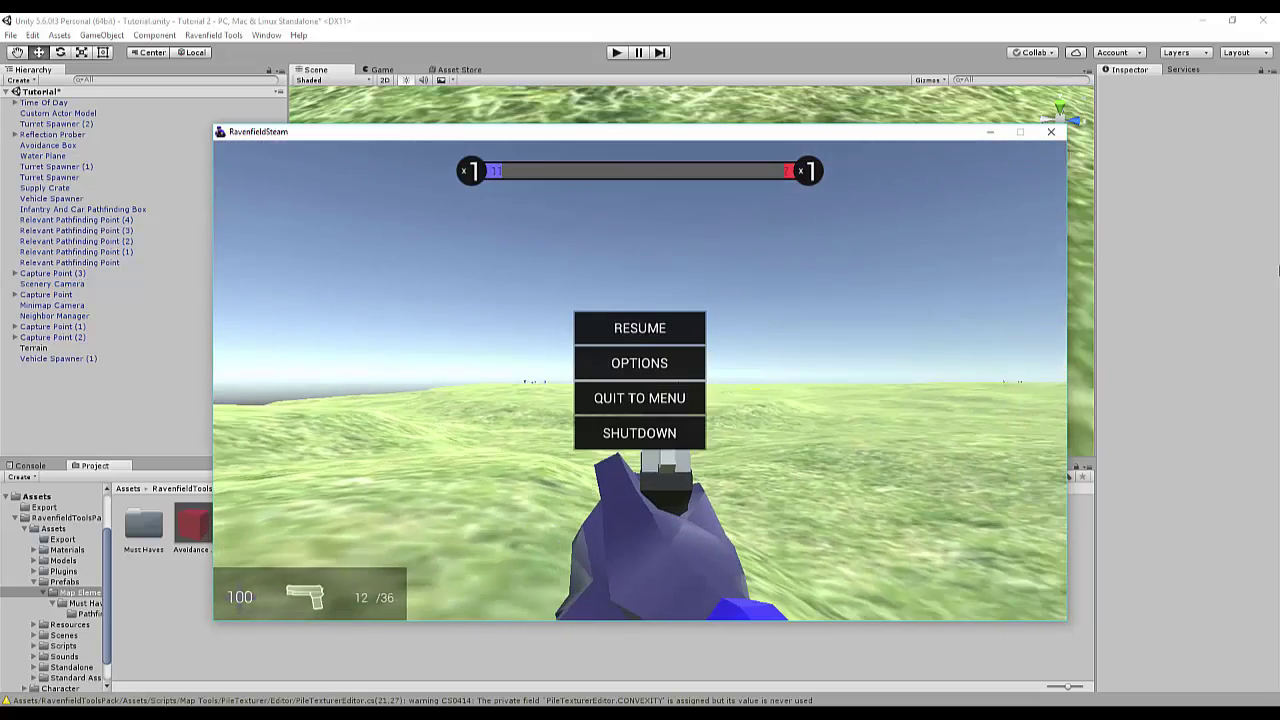
left_click(1278, 270)
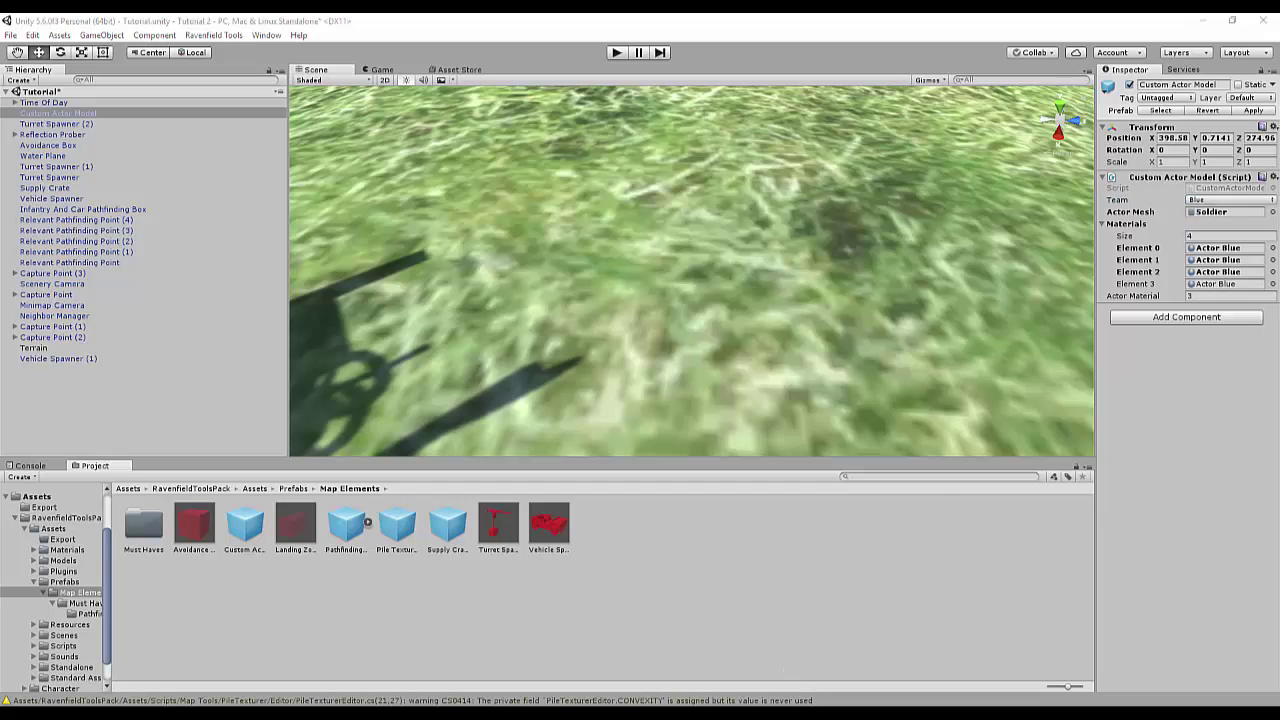
- Switch back to Ravenfield, resume the match, and fire four pistol shots to check the first-person arms
key("alt+Tab")
key("Escape")
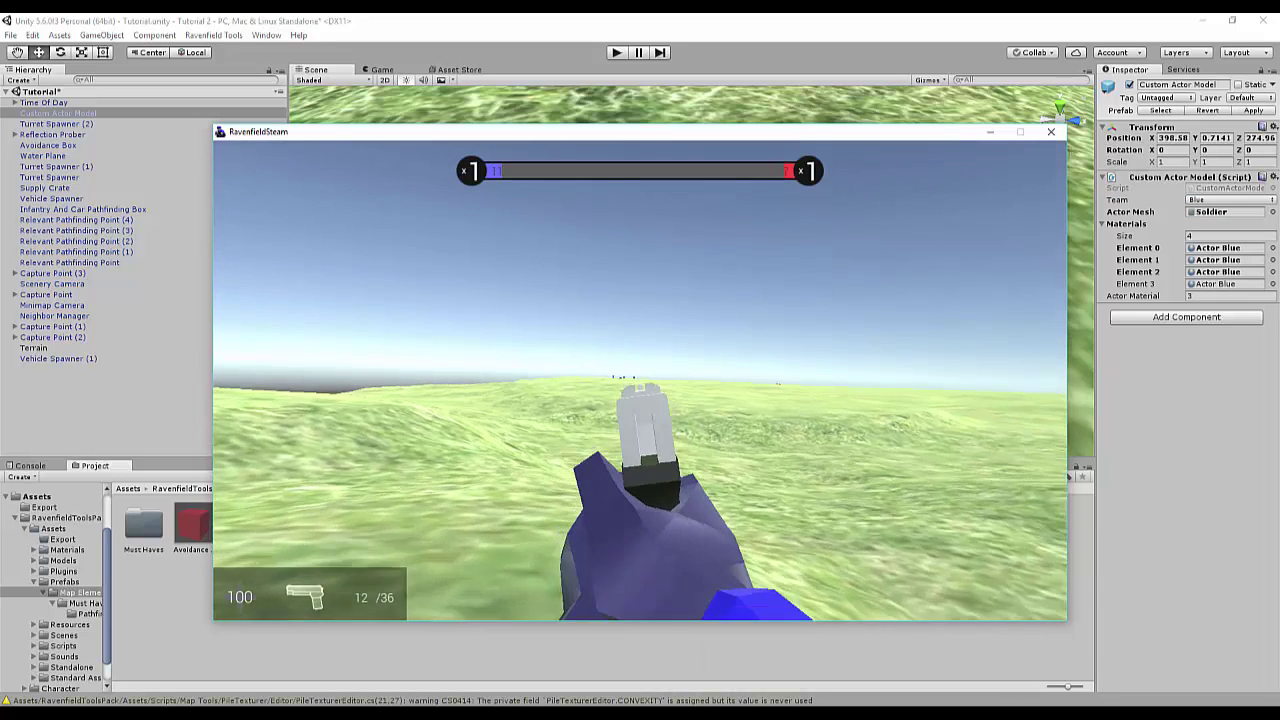
left_click(640, 380)
left_click(640, 380)
left_click(640, 380)
left_click(640, 380)
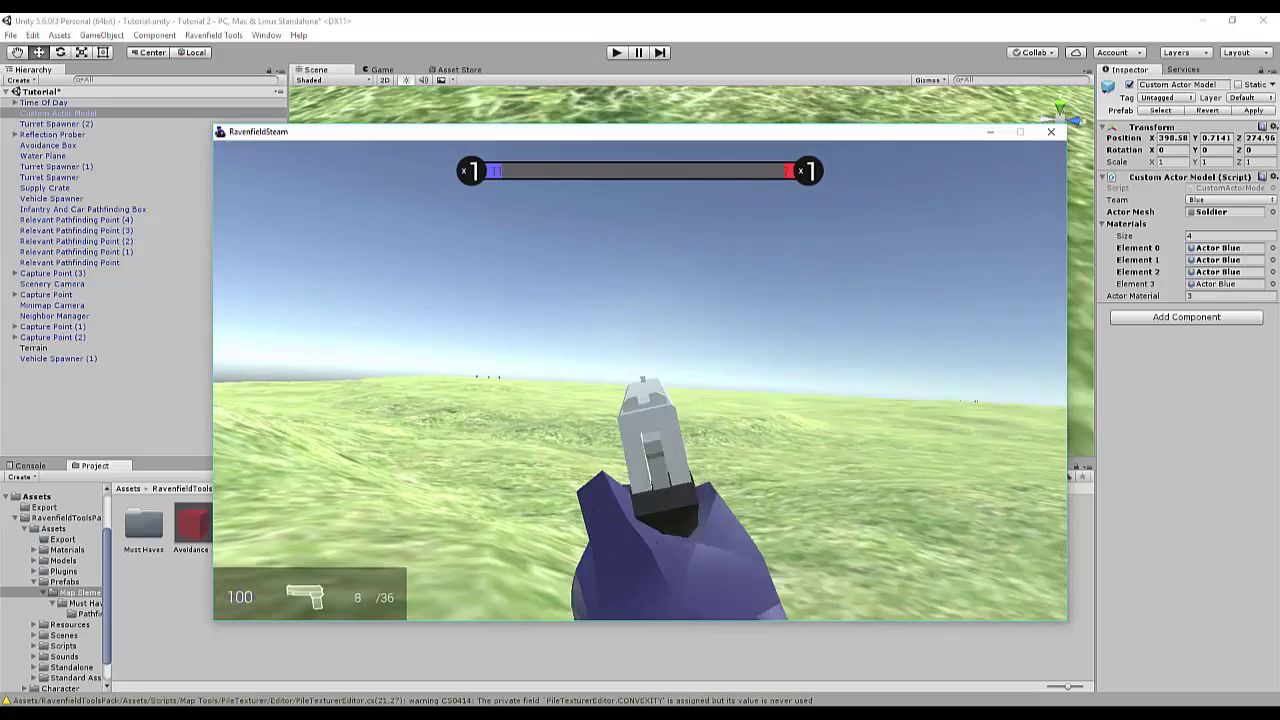